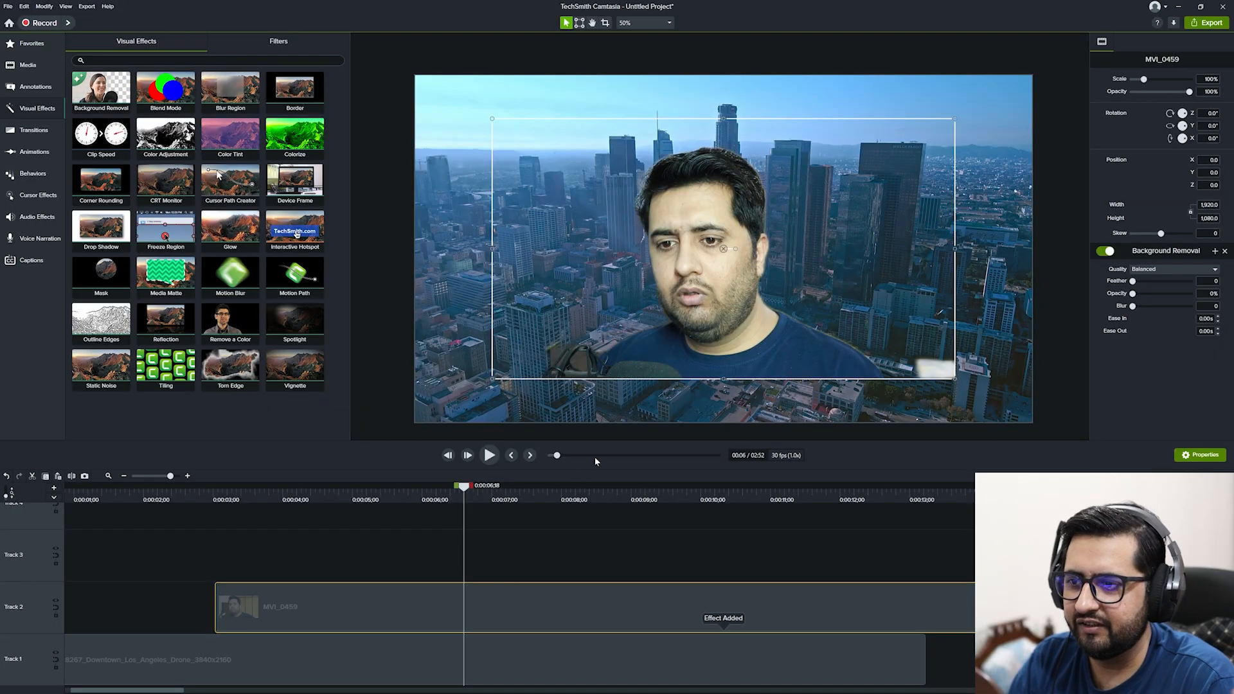
# Scale the MVI_0459 clip down to 48.7% in the canvas's lower-right corner and preview the playback.
pyautogui.moveTo(706, 241); pyautogui.dragTo(848, 284)
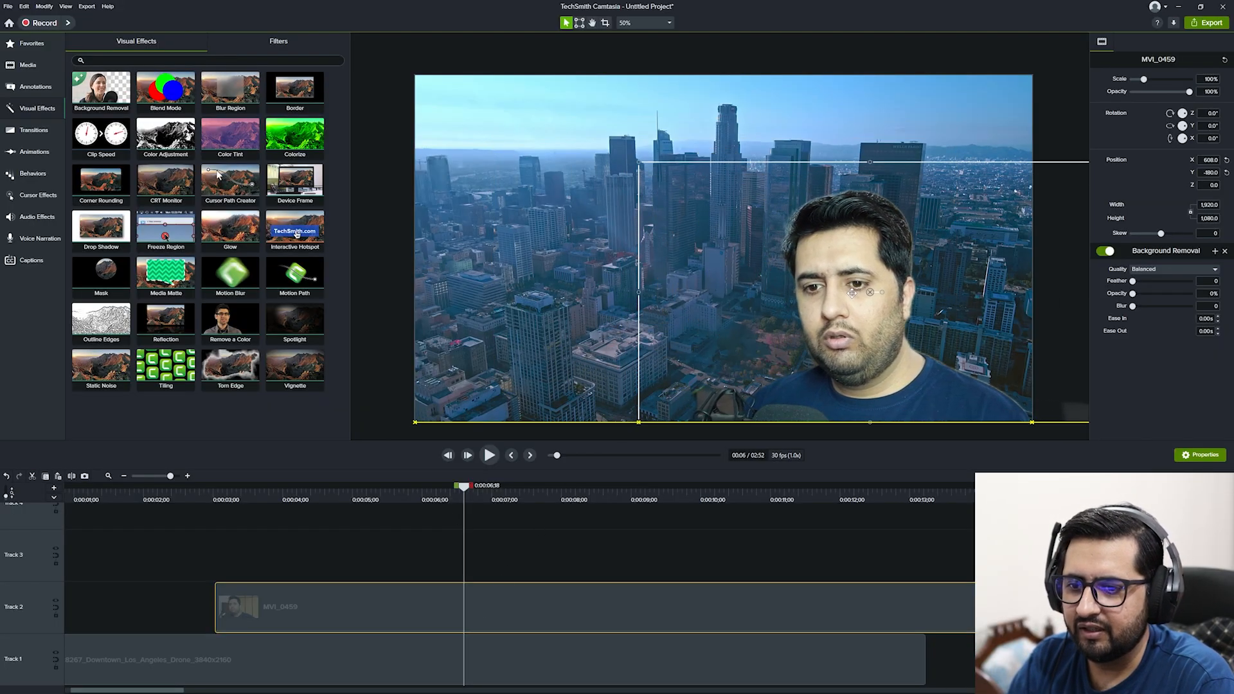
pyautogui.moveTo(636, 162); pyautogui.dragTo(876, 297)
pyautogui.moveTo(967, 325); pyautogui.dragTo(930, 326)
pyautogui.press('space')
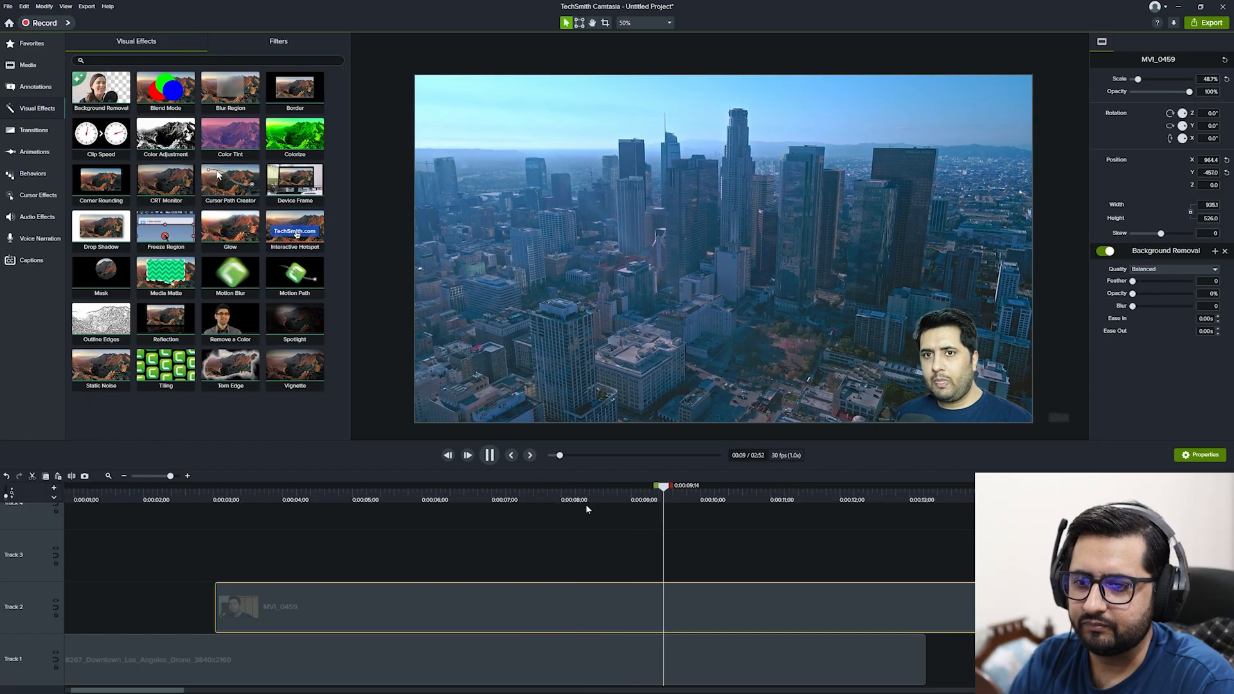
pyautogui.press('space')
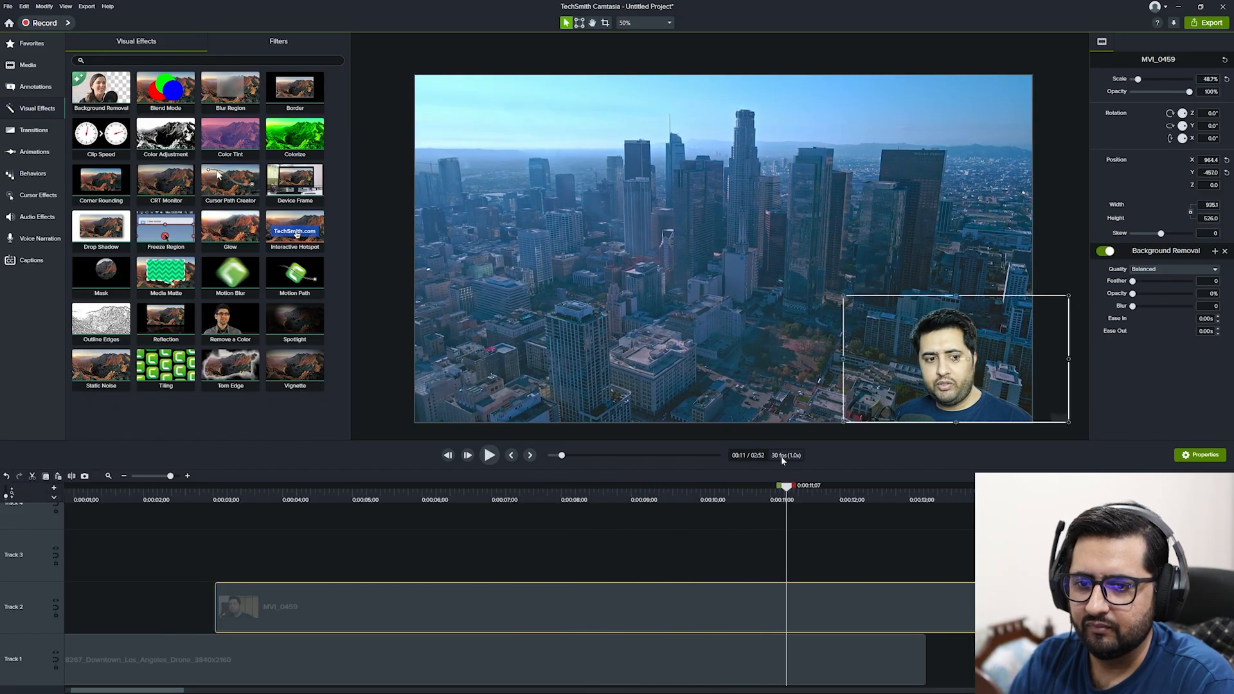
# Set the clip's Background Removal quality to Accurate and feather to 7, checking the cutout at about 9 seconds.
pyautogui.click(1170, 268)
pyautogui.click(1159, 280)
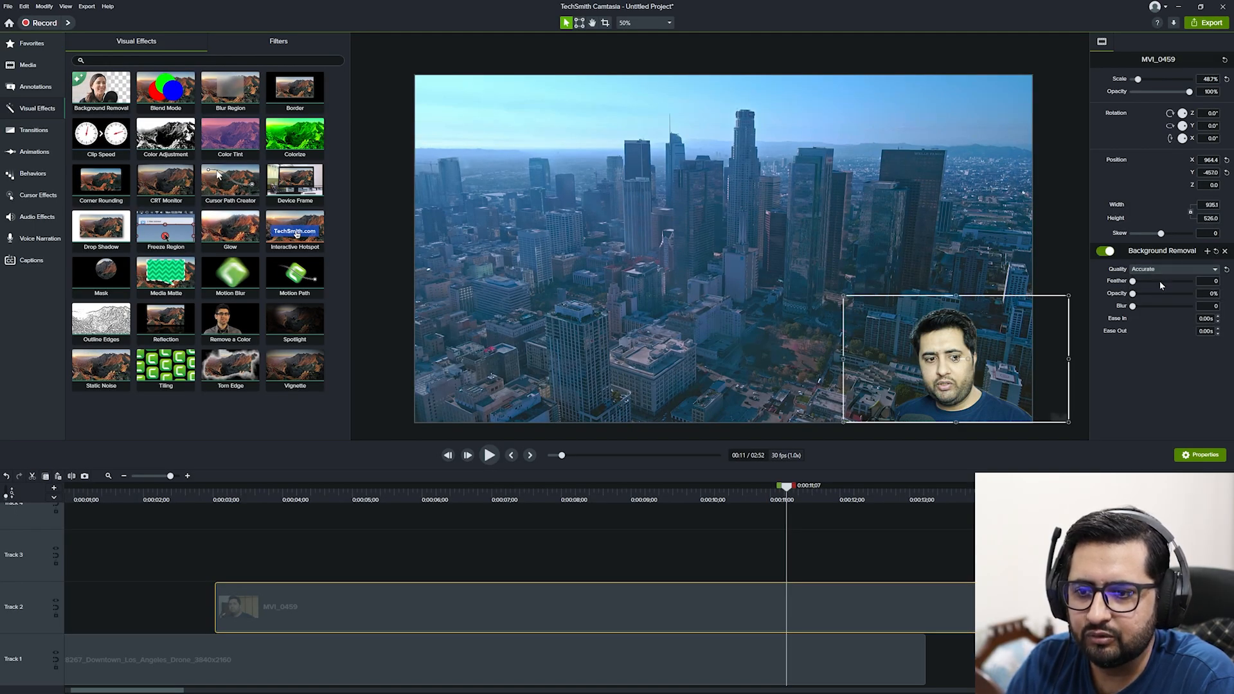
pyautogui.moveTo(1134, 281); pyautogui.dragTo(1144, 284)
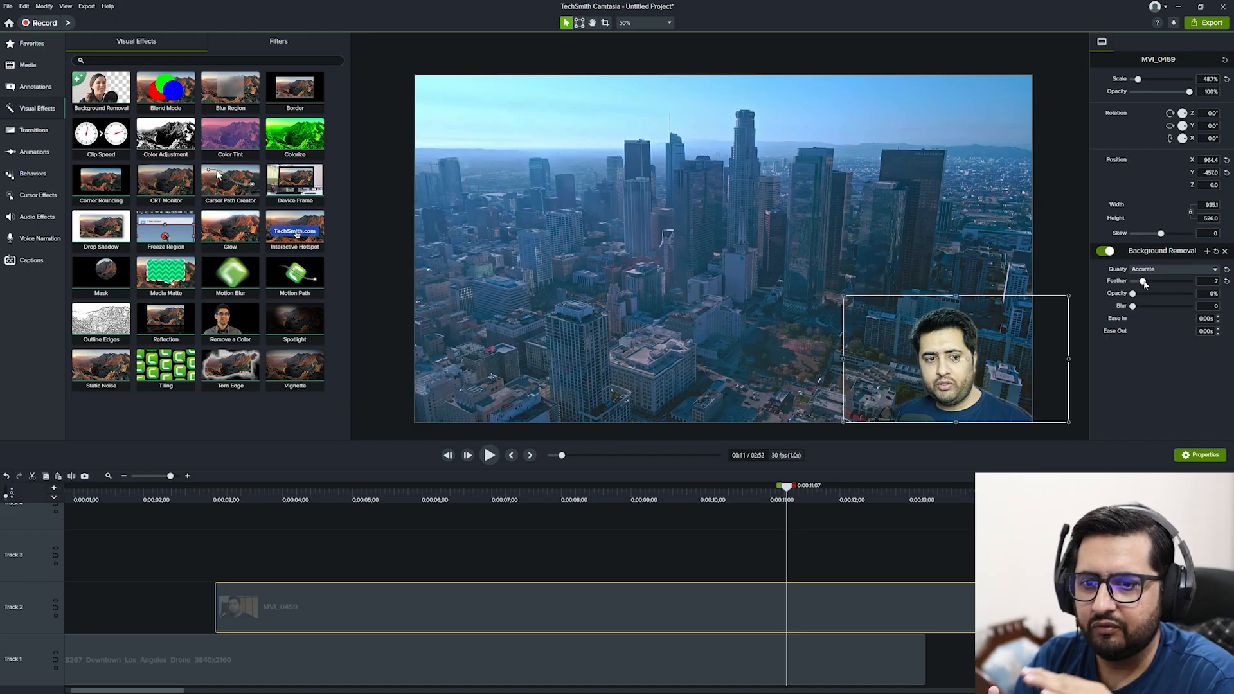
pyautogui.moveTo(1134, 295)
pyautogui.mouseDown()
pyautogui.moveTo(1177, 306)
pyautogui.moveTo(1119, 309)
pyautogui.mouseUp()
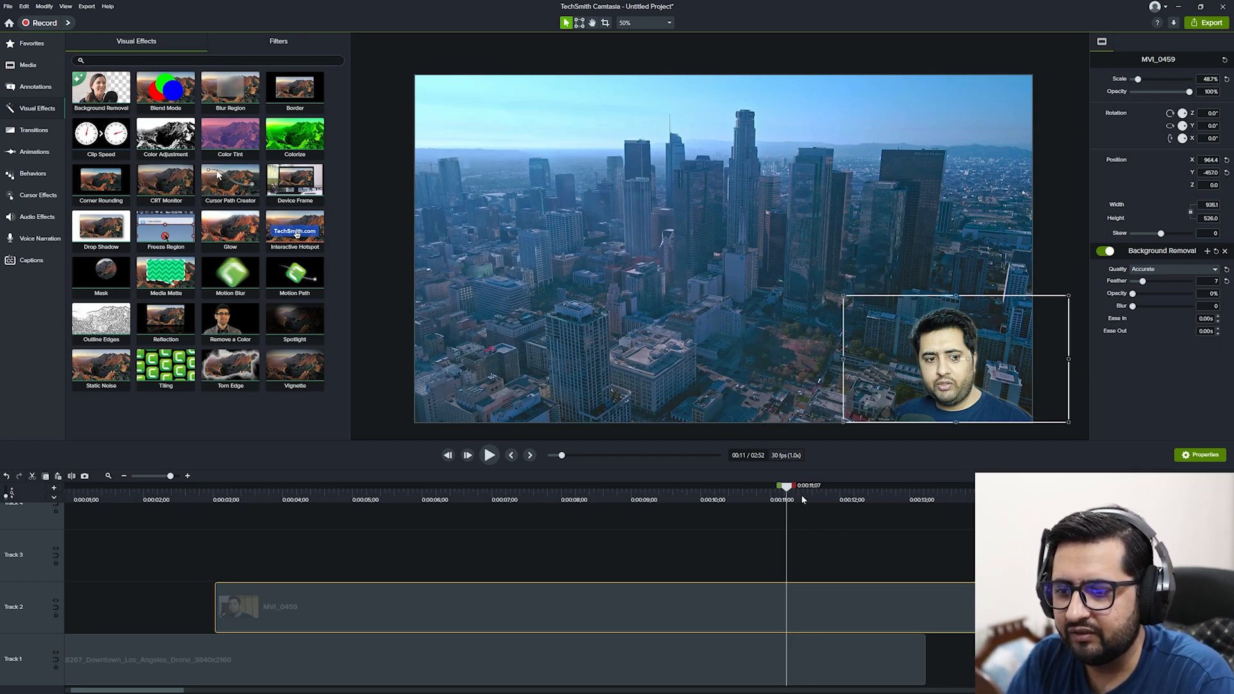
pyautogui.moveTo(802, 499); pyautogui.dragTo(642, 493)
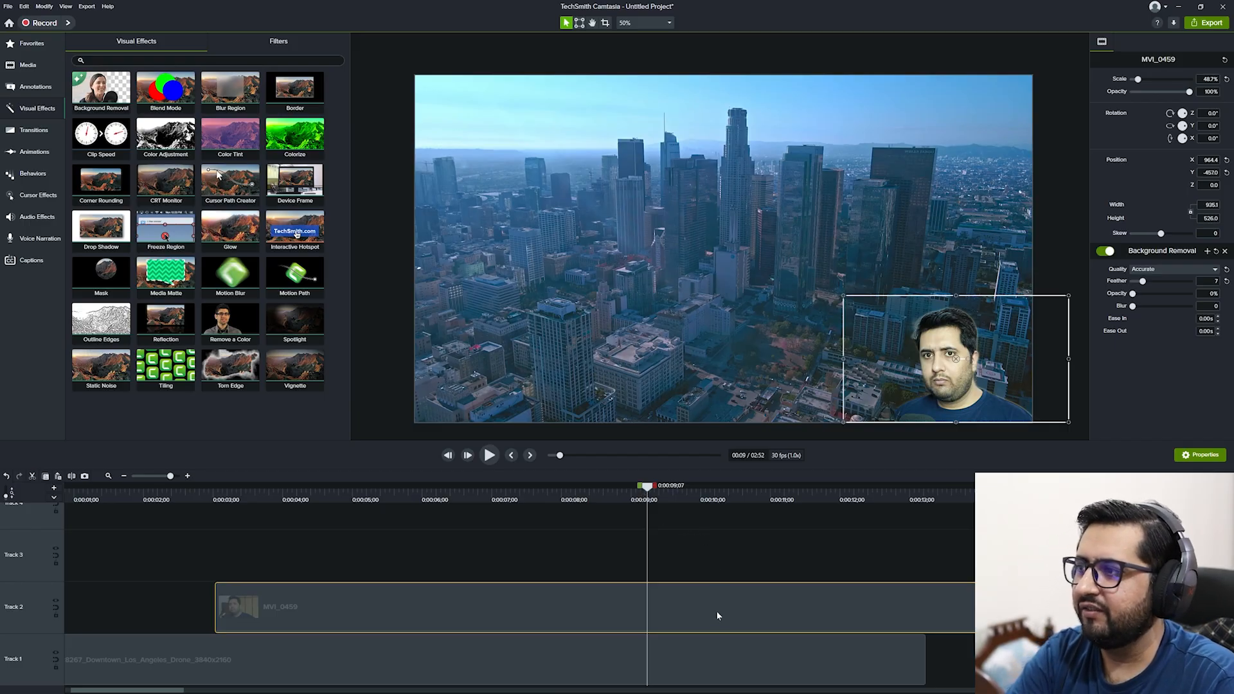
# Remove the Background Removal effect from the MVI_0459 clip and delete the clip from Track 2.
pyautogui.click(1225, 253)
pyautogui.moveTo(908, 357); pyautogui.dragTo(739, 335)
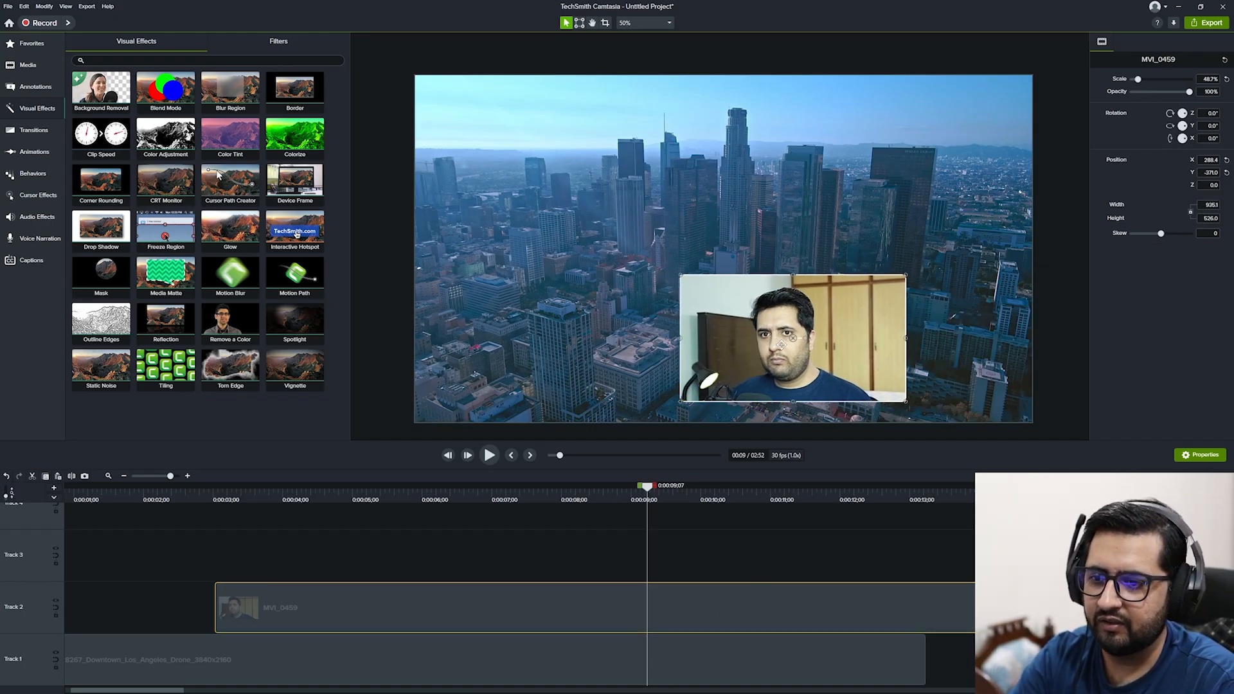
pyautogui.press('Delete')
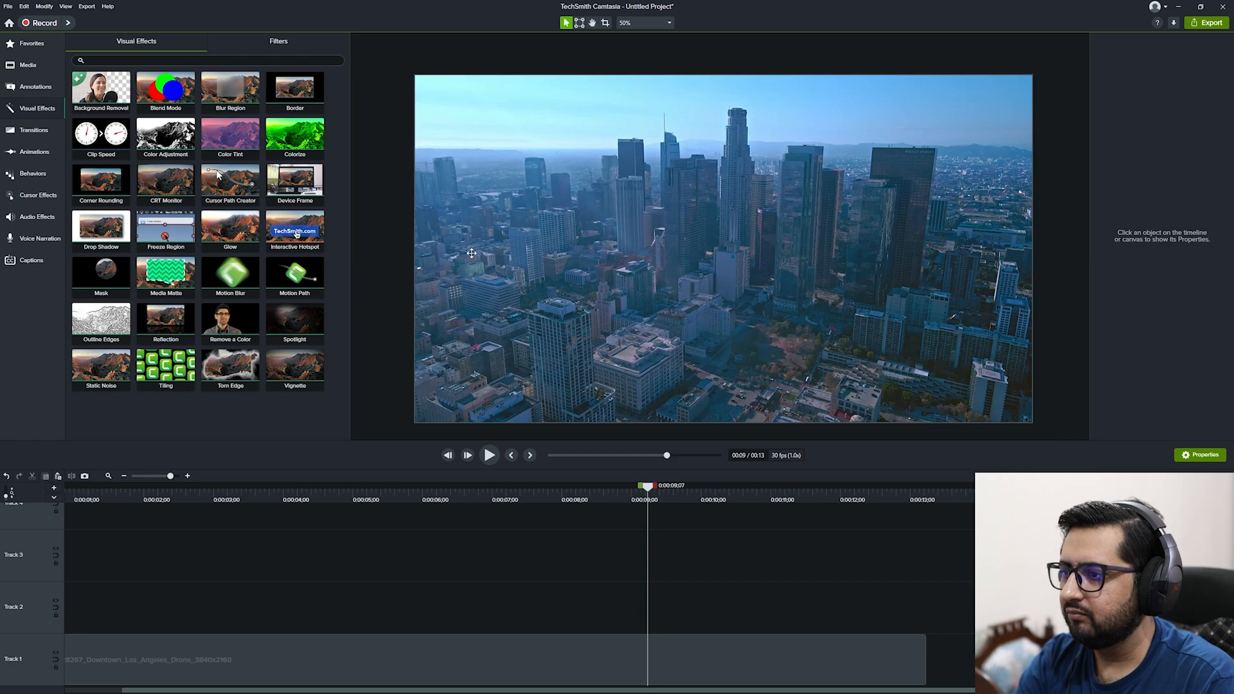
# Add MVI_0459.MP4 from the project media to Track 2 and align it with the canvas's upper-left corner.
pyautogui.click(27, 65)
pyautogui.scroll(2, 167, 186)
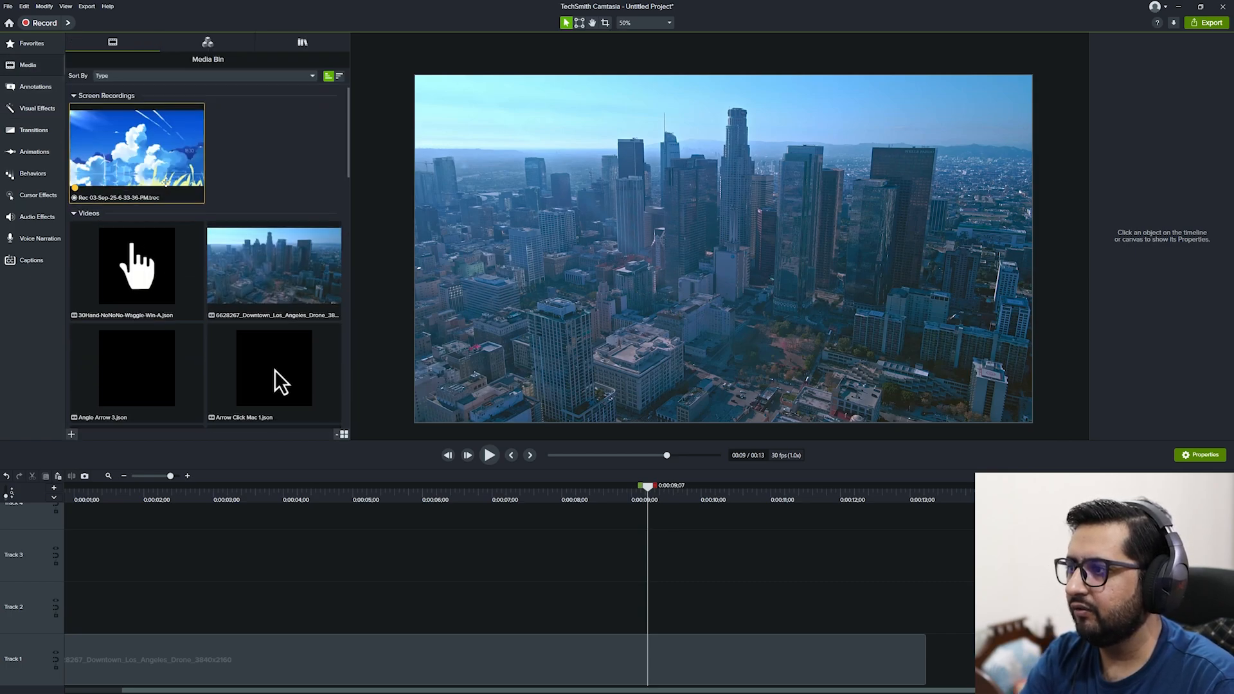
pyautogui.scroll(-3, 167, 187)
pyautogui.scroll(-8, 168, 187)
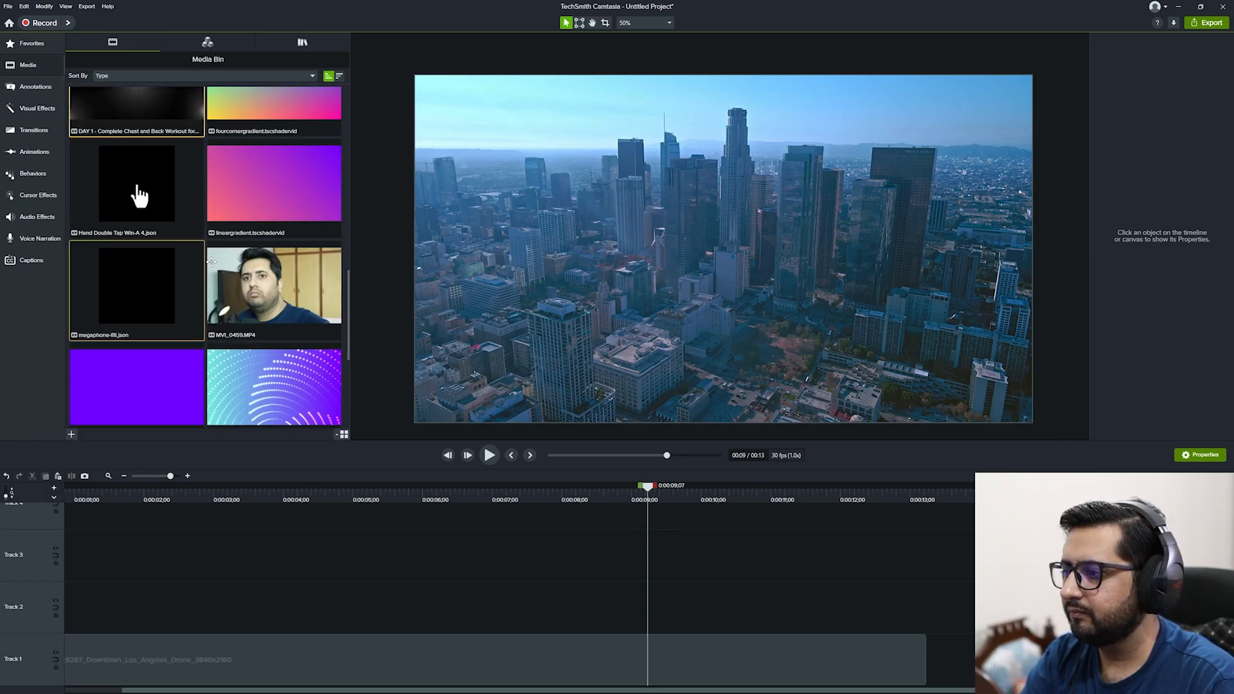
pyautogui.moveTo(283, 302); pyautogui.dragTo(164, 607)
pyautogui.moveTo(676, 218); pyautogui.dragTo(598, 174)
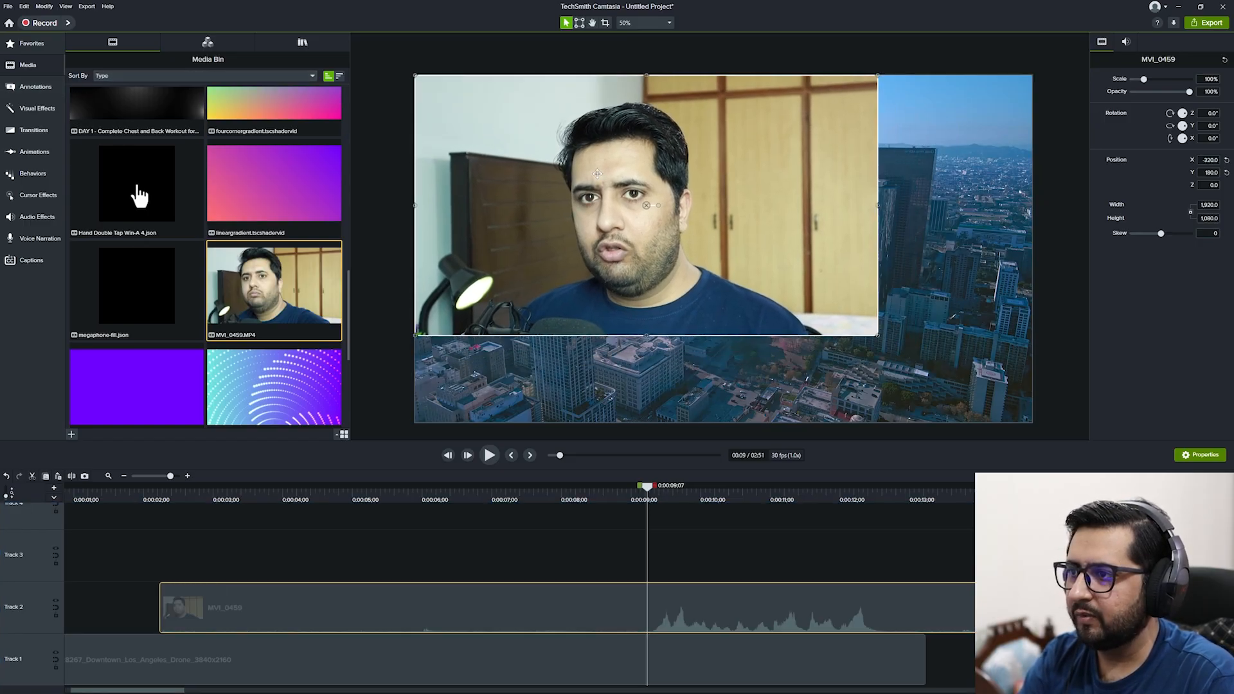
pyautogui.moveTo(876, 338); pyautogui.dragTo(1043, 409)
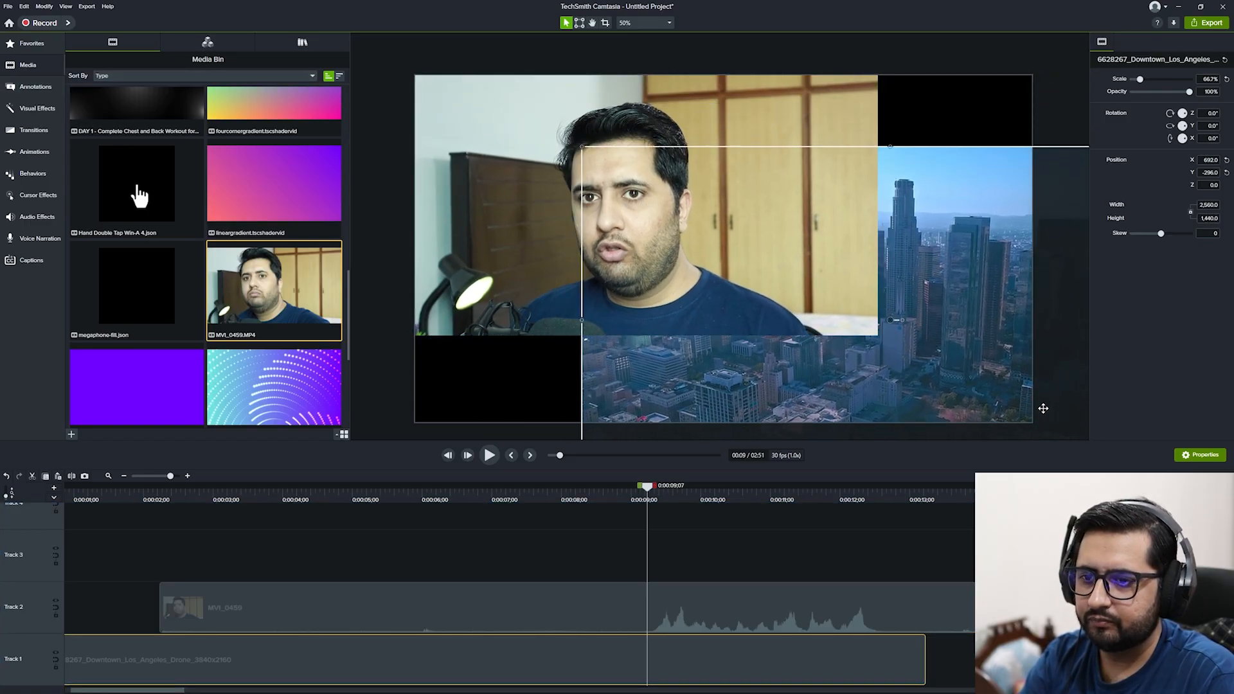
pyautogui.moveTo(1043, 409); pyautogui.dragTo(1031, 409)
pyautogui.hotkey('ctrl', 'z')
# Lock Track 1 and enlarge the MVI_0459 clip to 133.3% so that it fills the canvas.
pyautogui.click(56, 668)
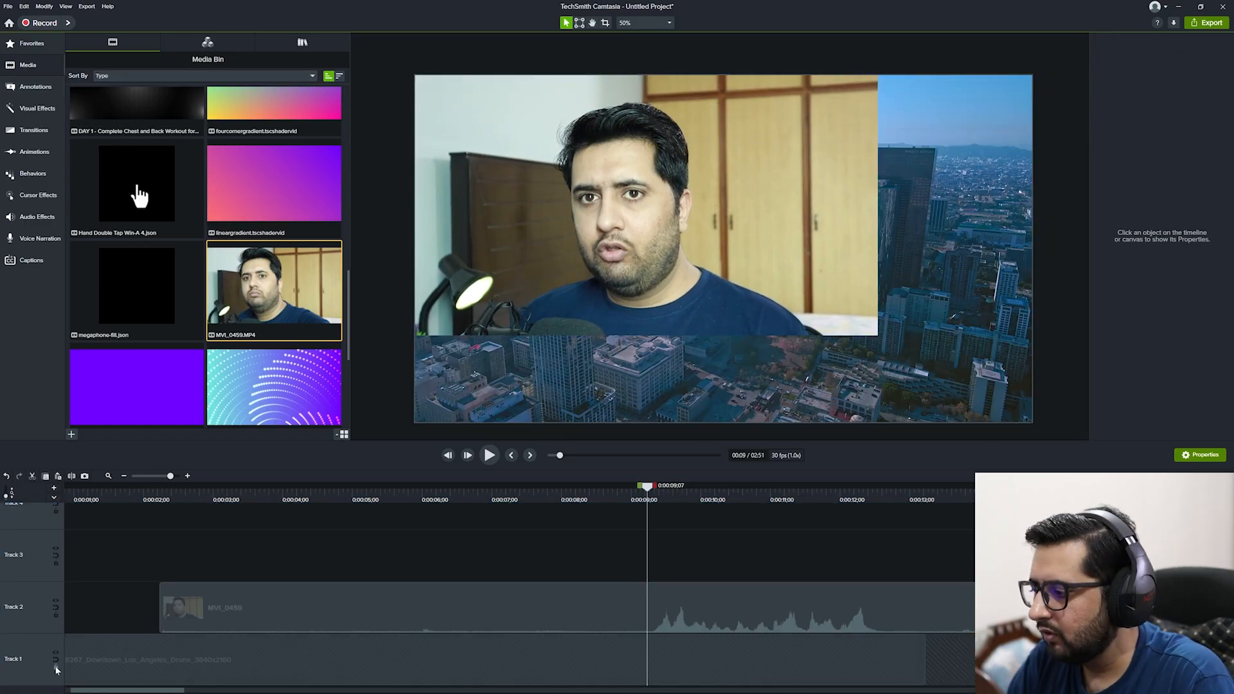
pyautogui.click(717, 303)
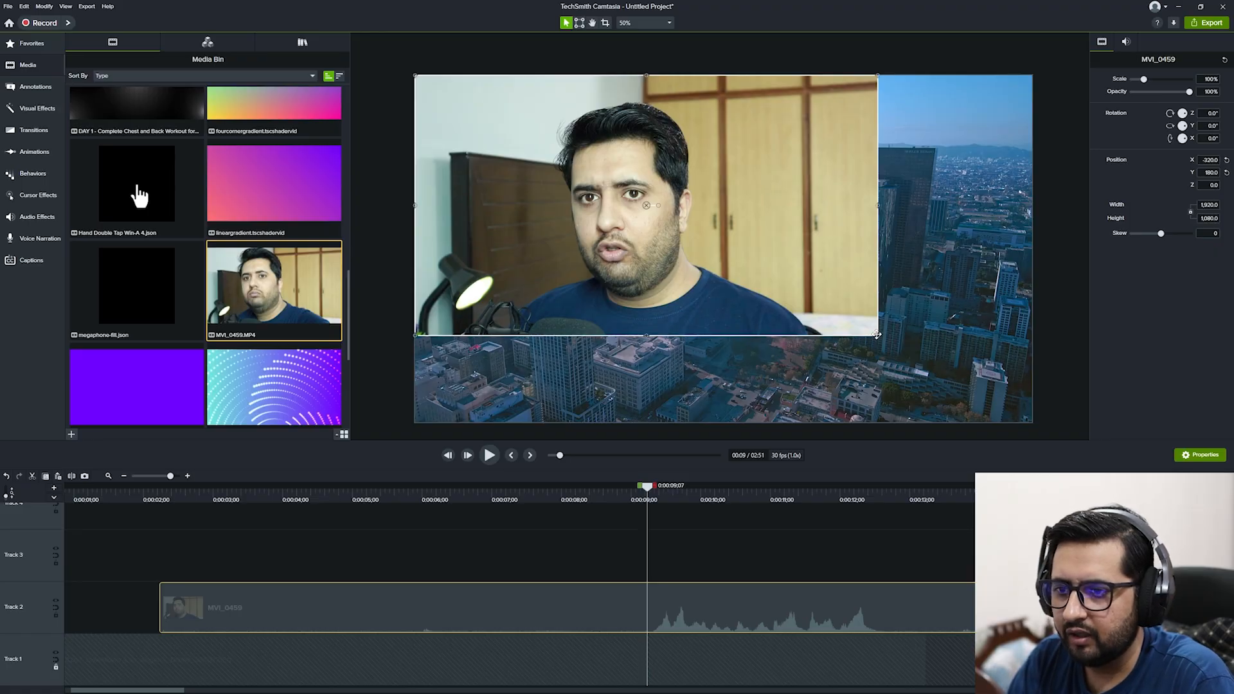
pyautogui.moveTo(877, 335); pyautogui.dragTo(1032, 422)
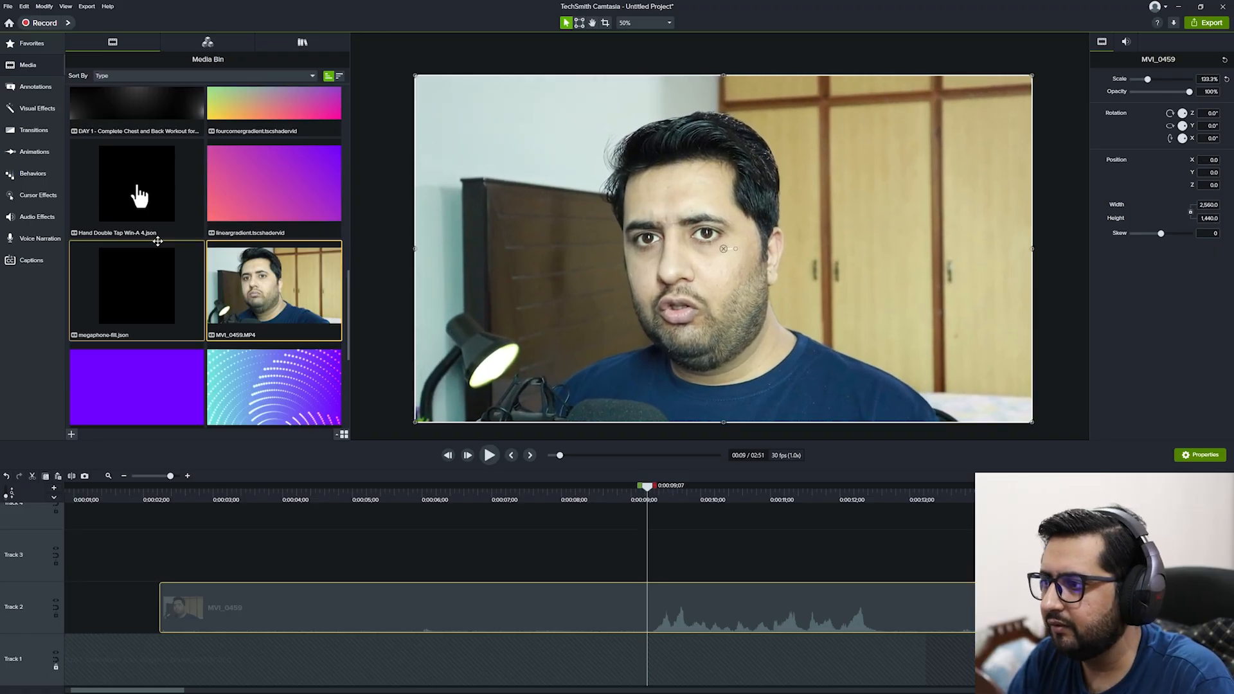
# Apply the Colorize effect to the MVI_0459 clip and try its Red and Green channels, ending on Blue.
pyautogui.click(35, 109)
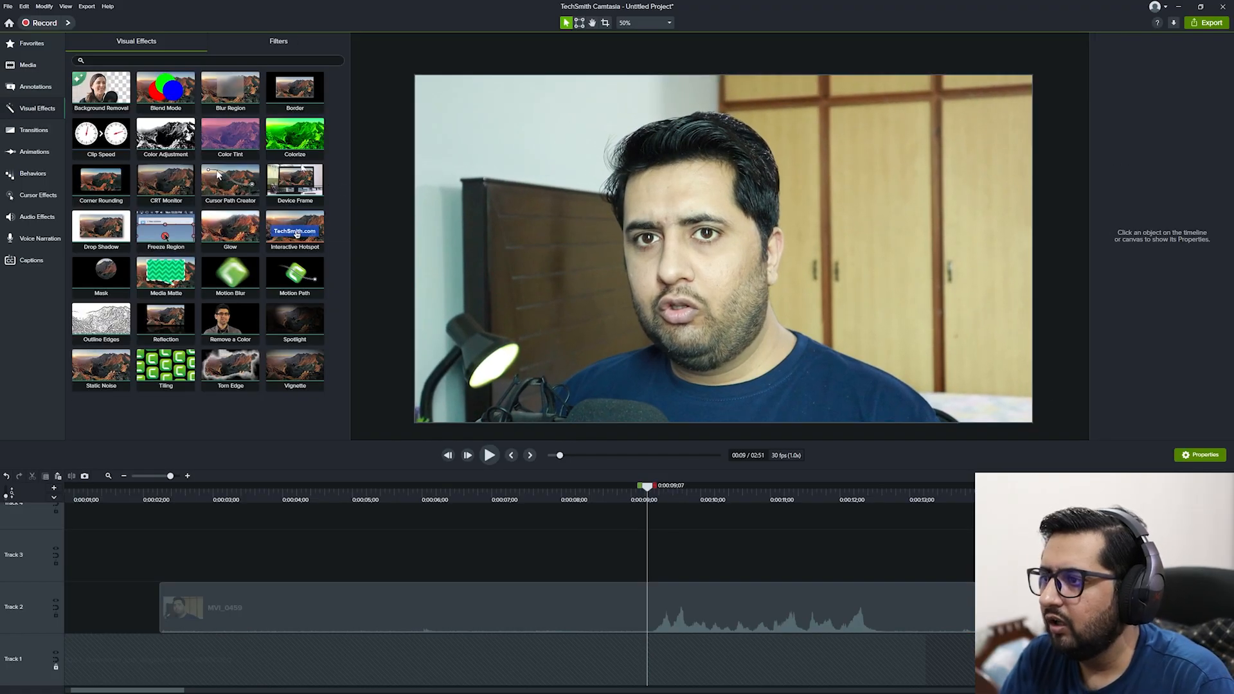
pyautogui.moveTo(298, 134); pyautogui.dragTo(574, 594)
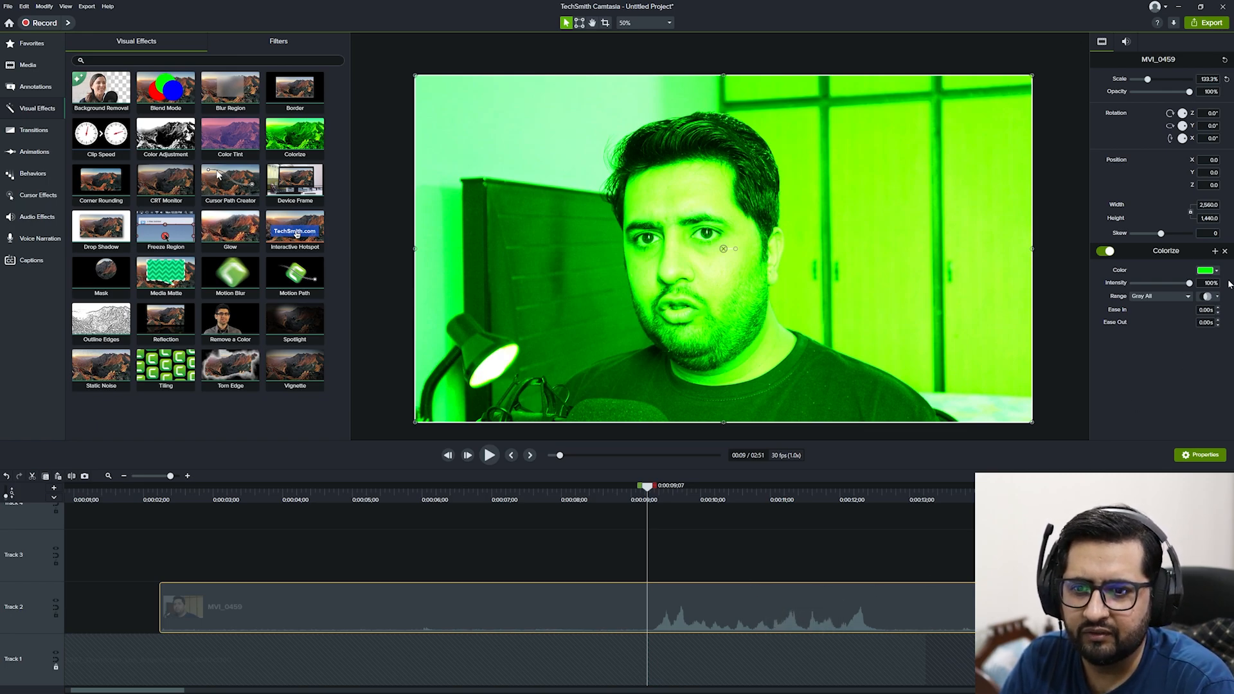
pyautogui.click(1208, 297)
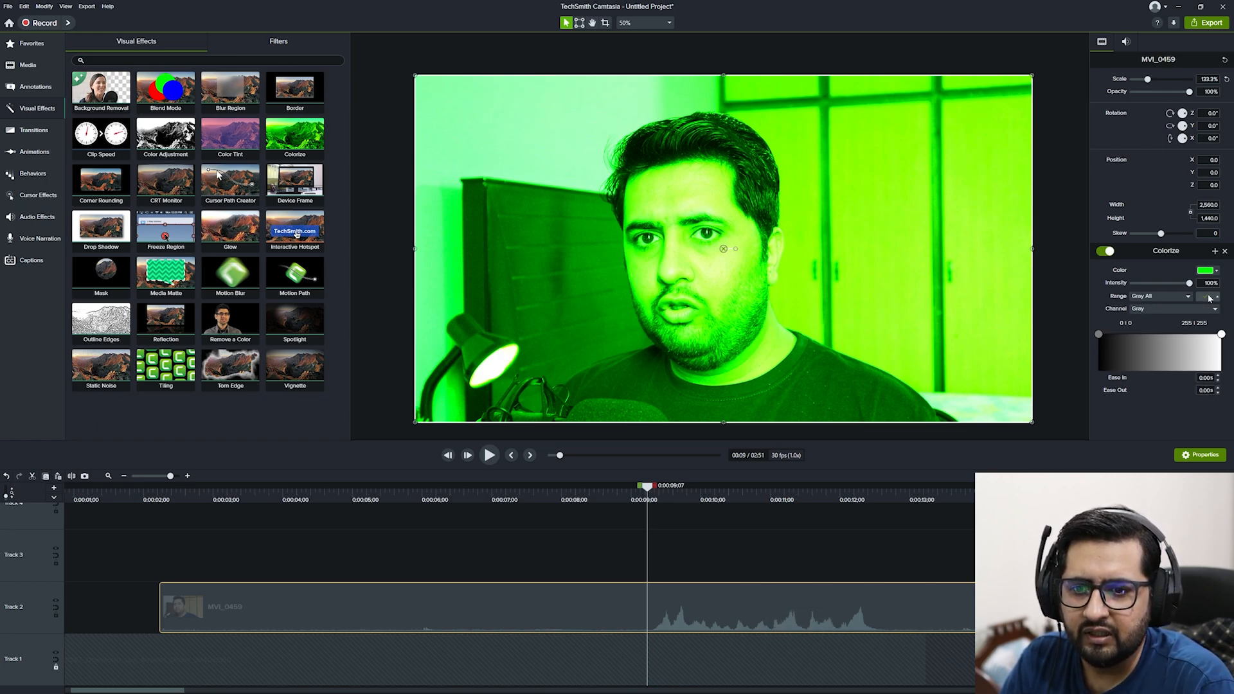
pyautogui.click(1207, 311)
pyautogui.click(1141, 330)
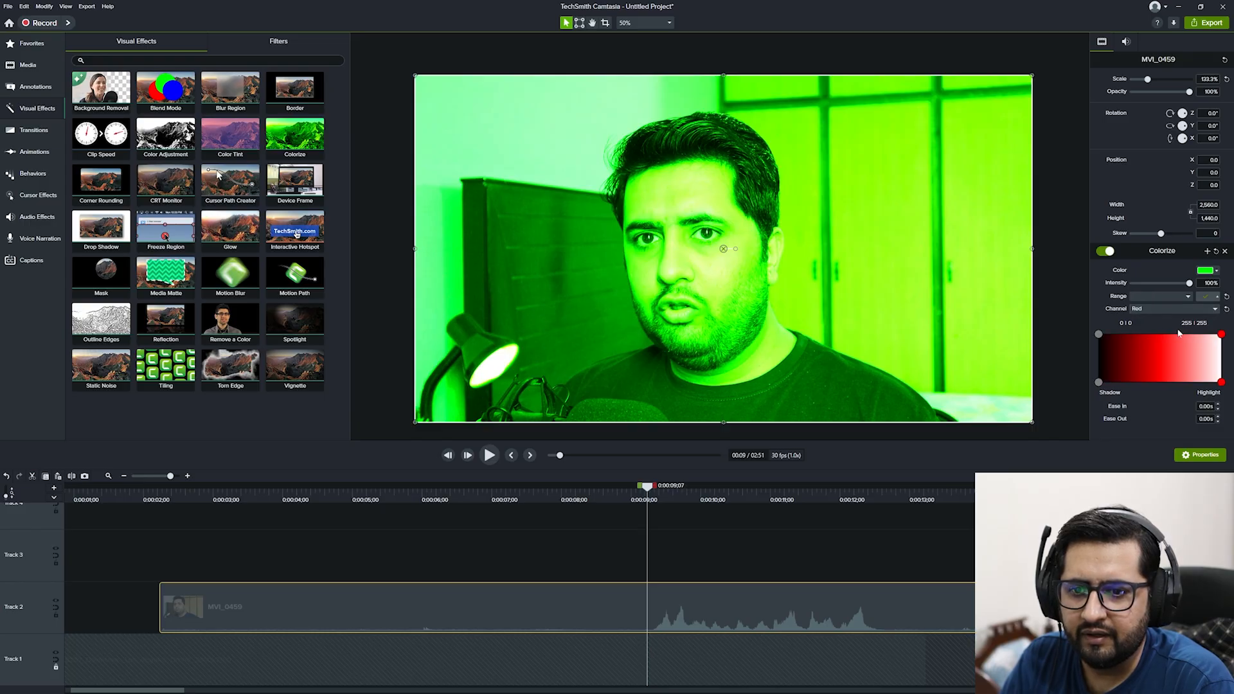
pyautogui.click(1176, 310)
pyautogui.click(1165, 339)
pyautogui.click(1153, 308)
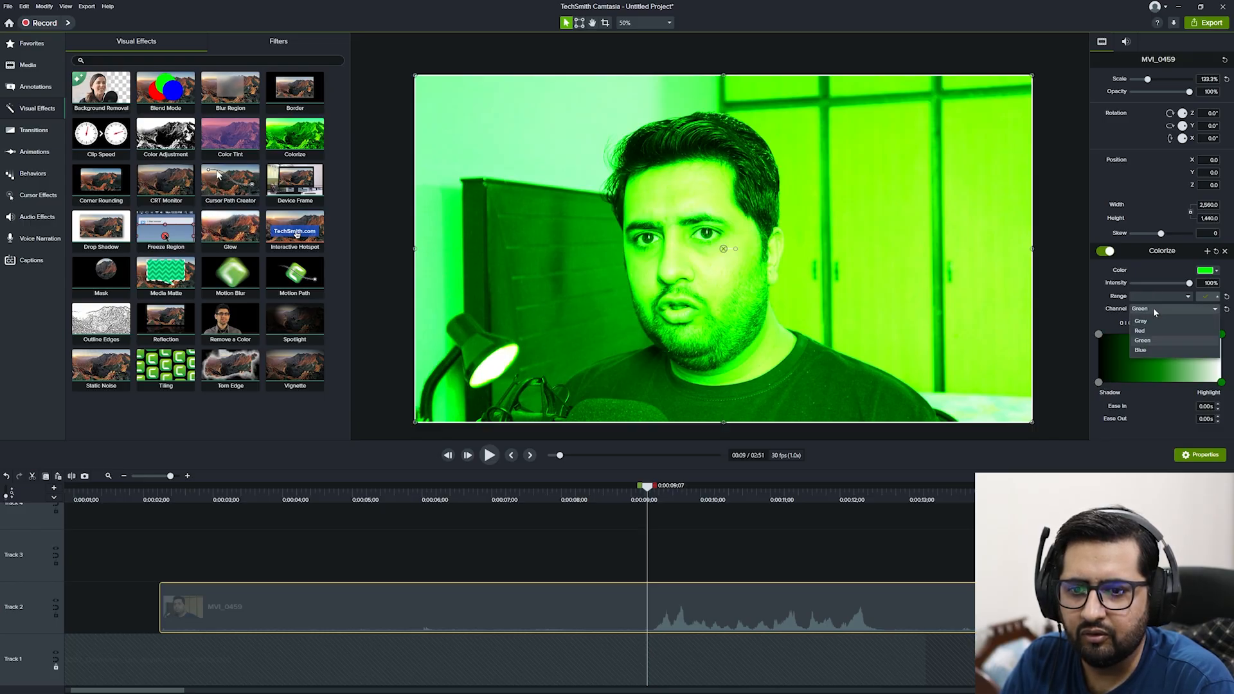
pyautogui.click(1159, 353)
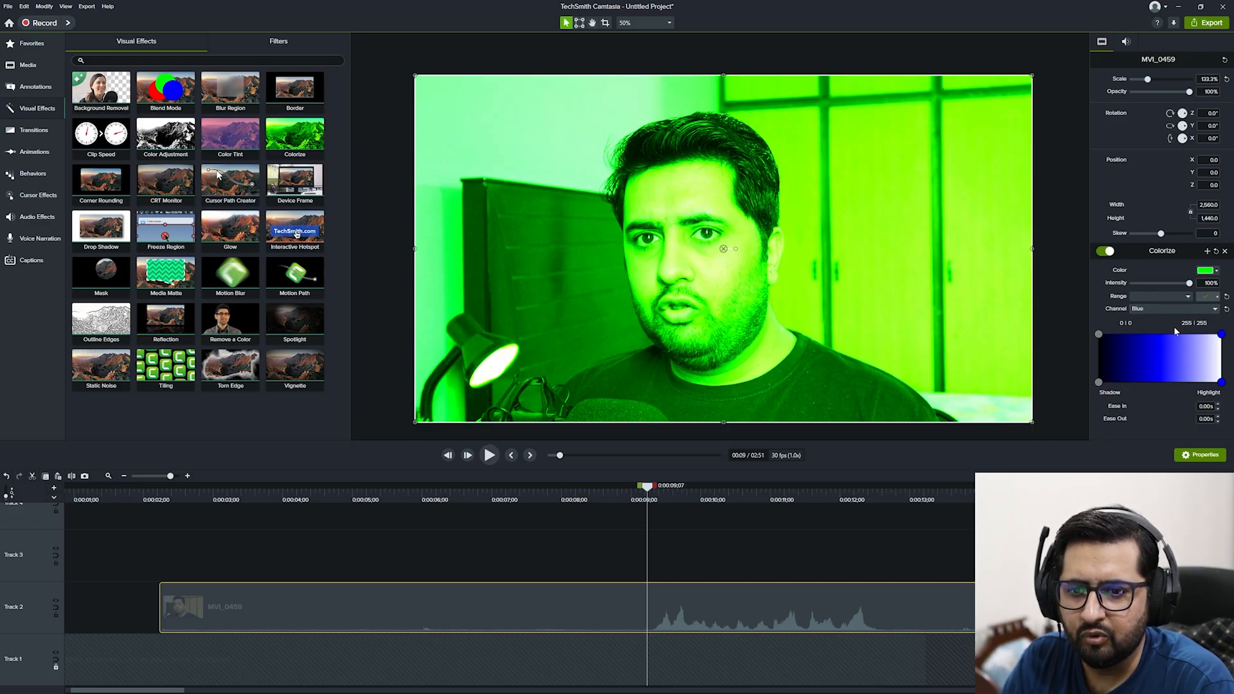
# Set the Colorize effect's color to black (#000000) and its intensity to 39%.
pyautogui.click(1205, 270)
pyautogui.moveTo(1171, 329)
pyautogui.mouseDown()
pyautogui.moveTo(1111, 303)
pyautogui.moveTo(1105, 387)
pyautogui.mouseUp()
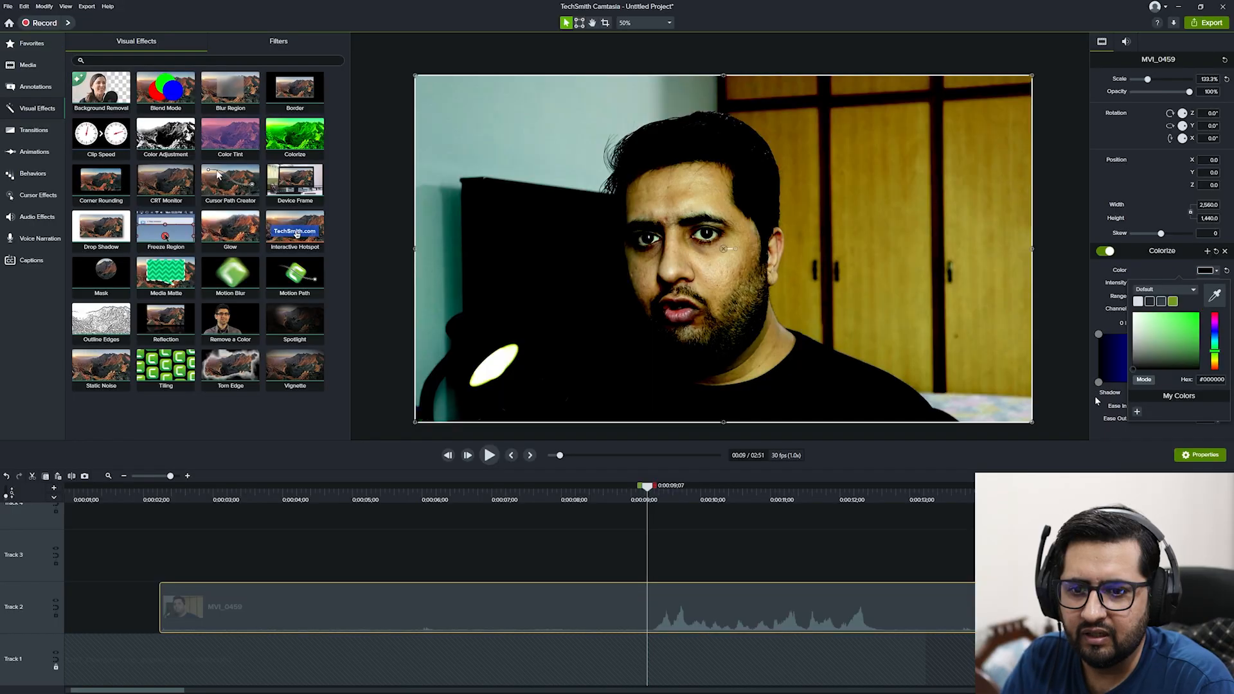
pyautogui.click(1097, 295)
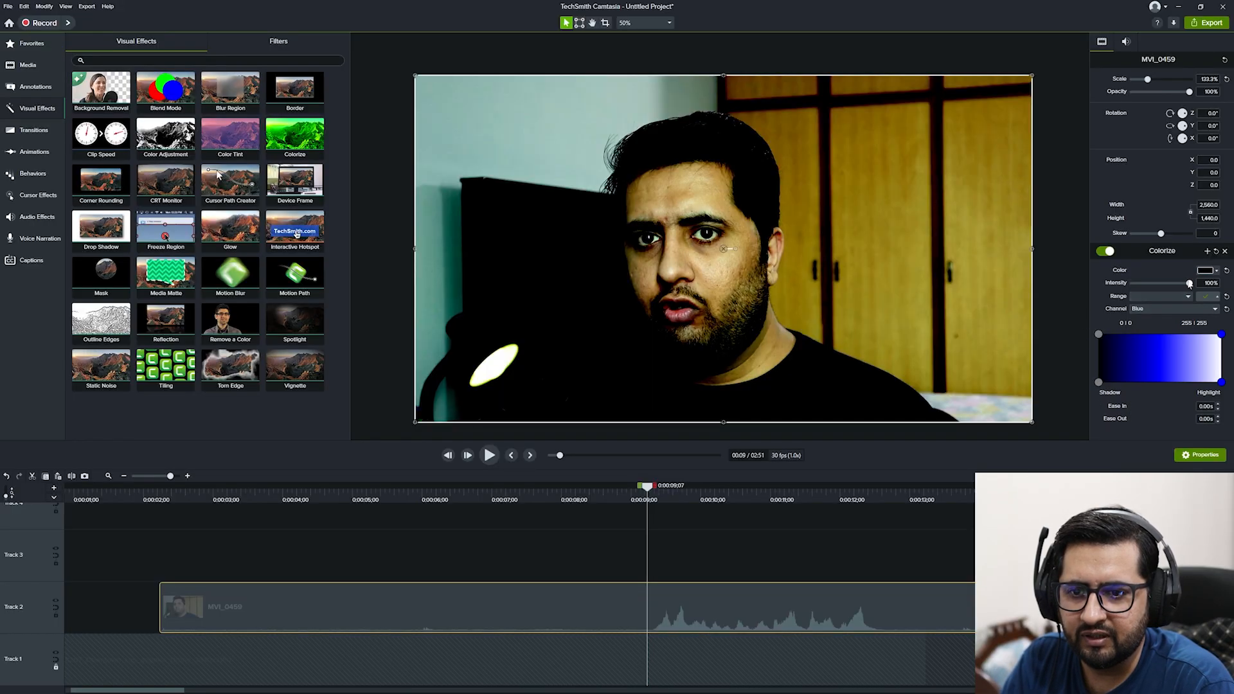
pyautogui.moveTo(1189, 282); pyautogui.dragTo(1154, 284)
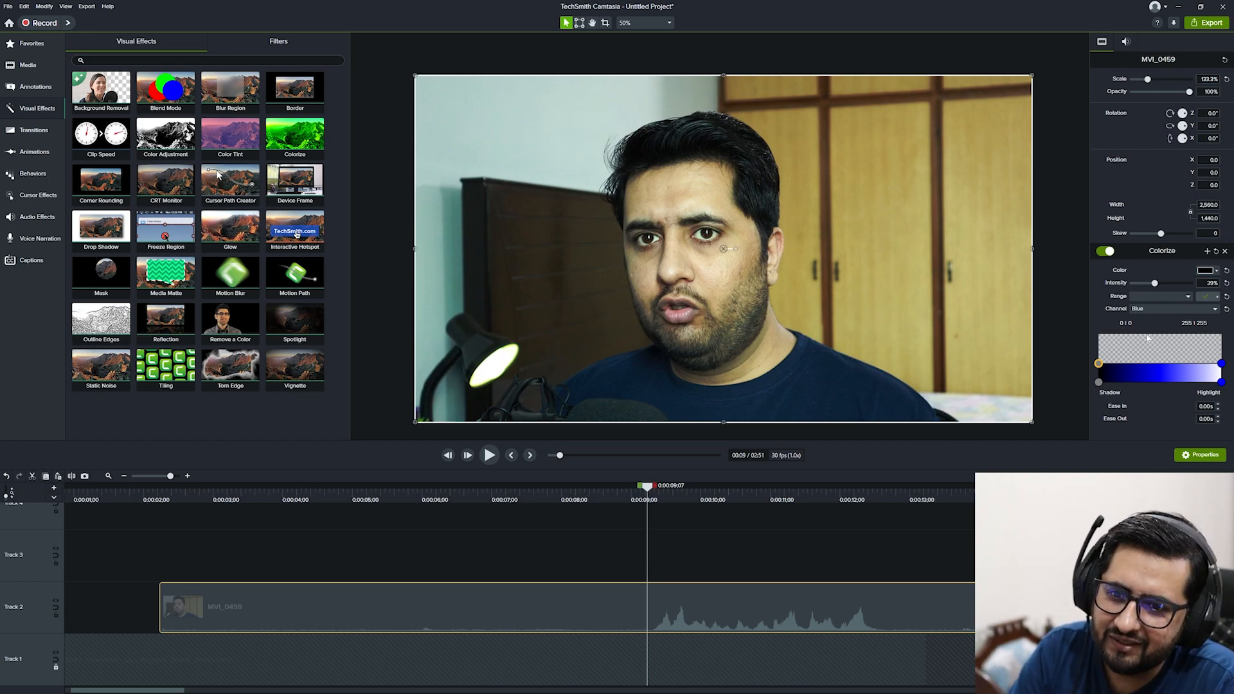
# Replace the clip's Colorize effect with Color Tint, and remove Color Tint again.
pyautogui.click(1225, 252)
pyautogui.moveTo(230, 147); pyautogui.dragTo(623, 253)
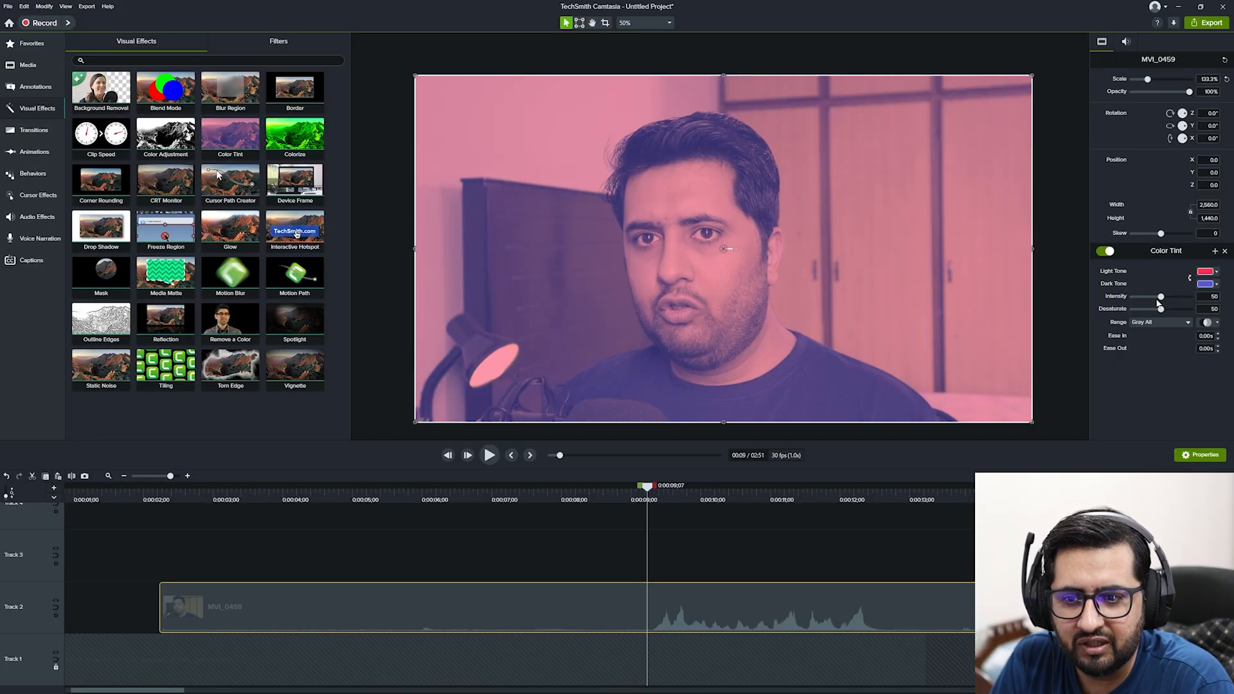
pyautogui.click(1225, 251)
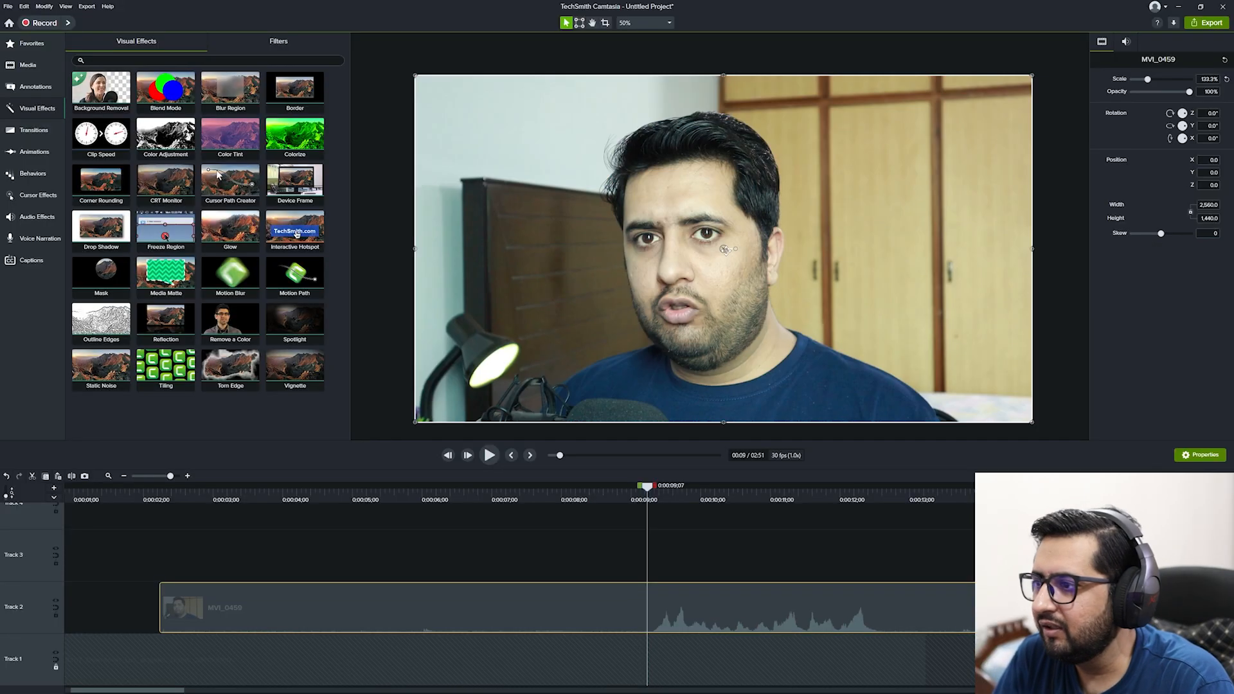
# Add a white Border effect with thickness 21 to the MVI_0459 clip and scale the clip down to 112.1%.
pyautogui.moveTo(295, 87); pyautogui.dragTo(642, 244)
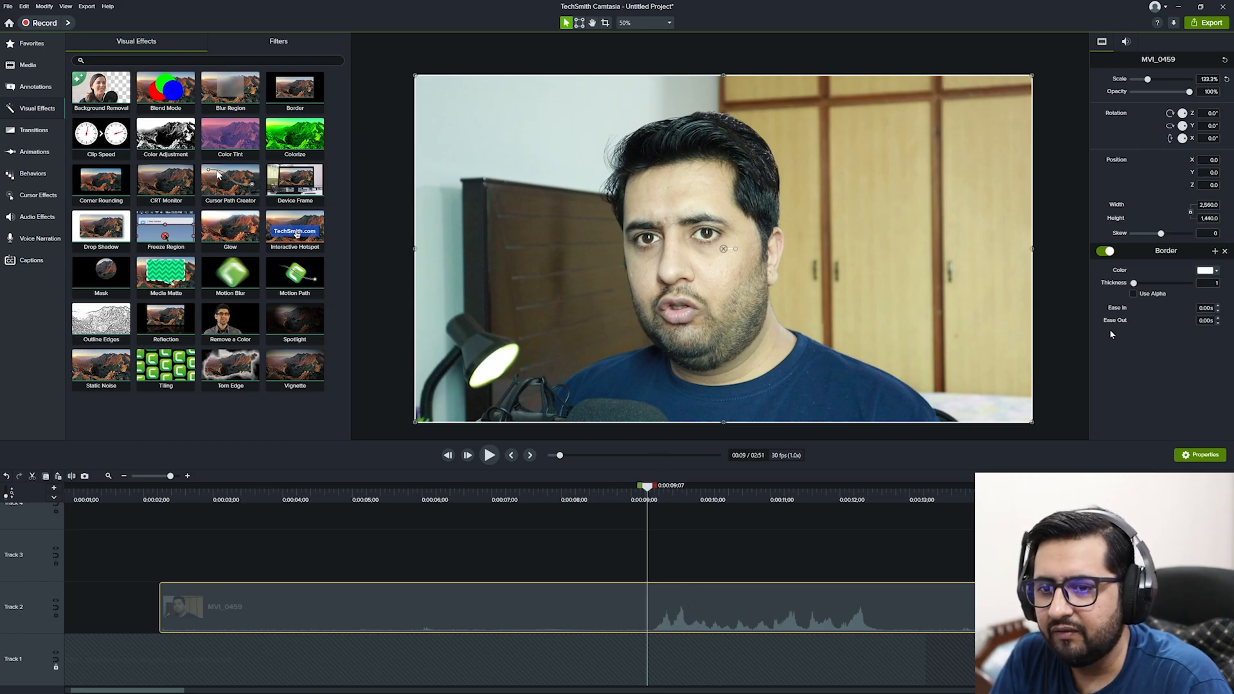
pyautogui.moveTo(1135, 283); pyautogui.dragTo(1175, 285)
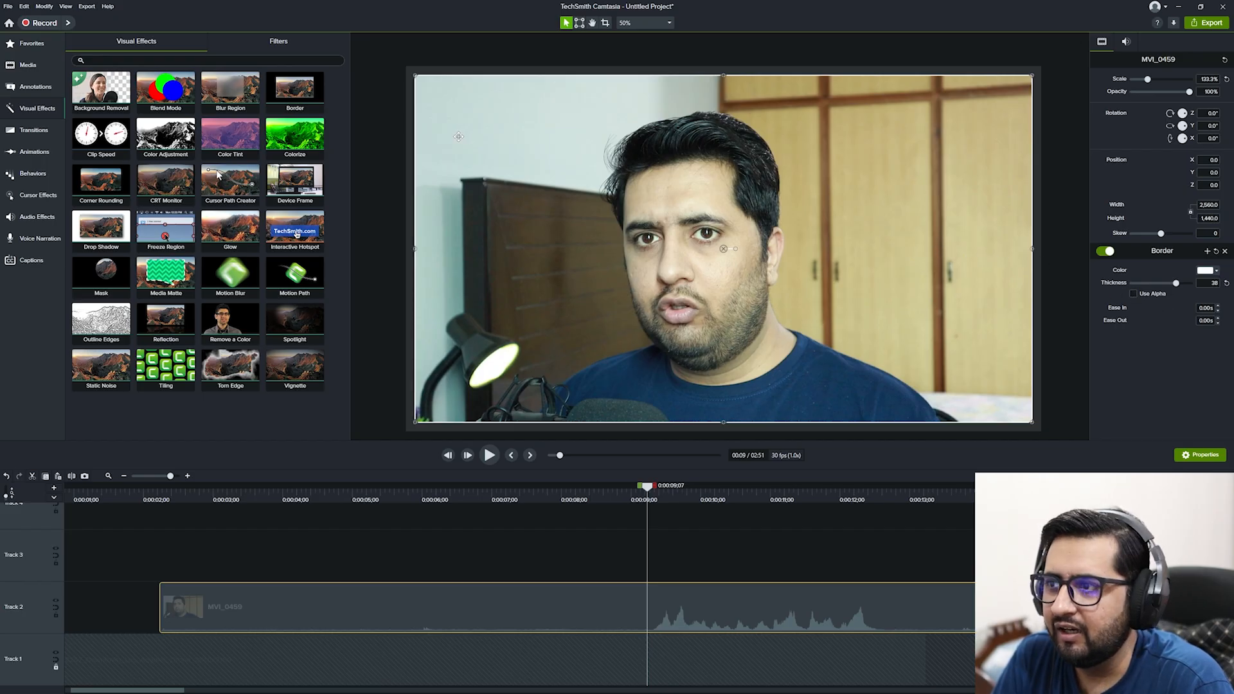
pyautogui.moveTo(416, 77); pyautogui.dragTo(512, 130)
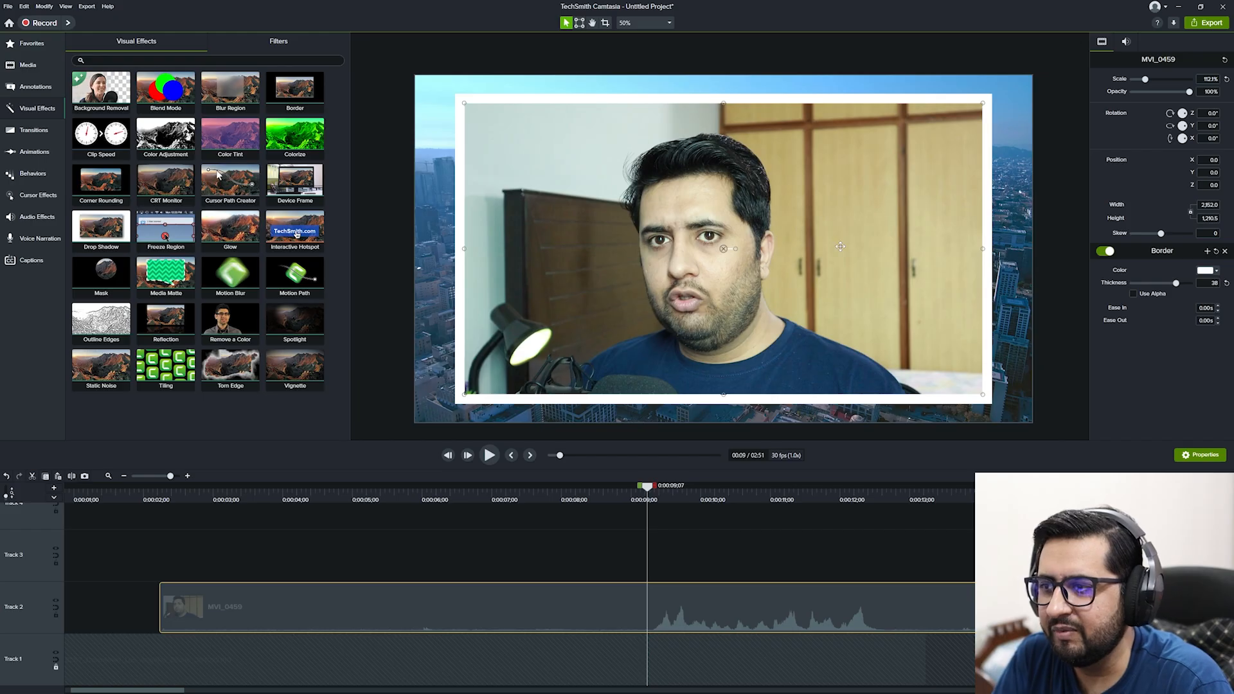
pyautogui.moveTo(1175, 283)
pyautogui.mouseDown()
pyautogui.moveTo(1129, 285)
pyautogui.moveTo(1169, 284)
pyautogui.moveTo(1156, 285)
pyautogui.mouseUp()
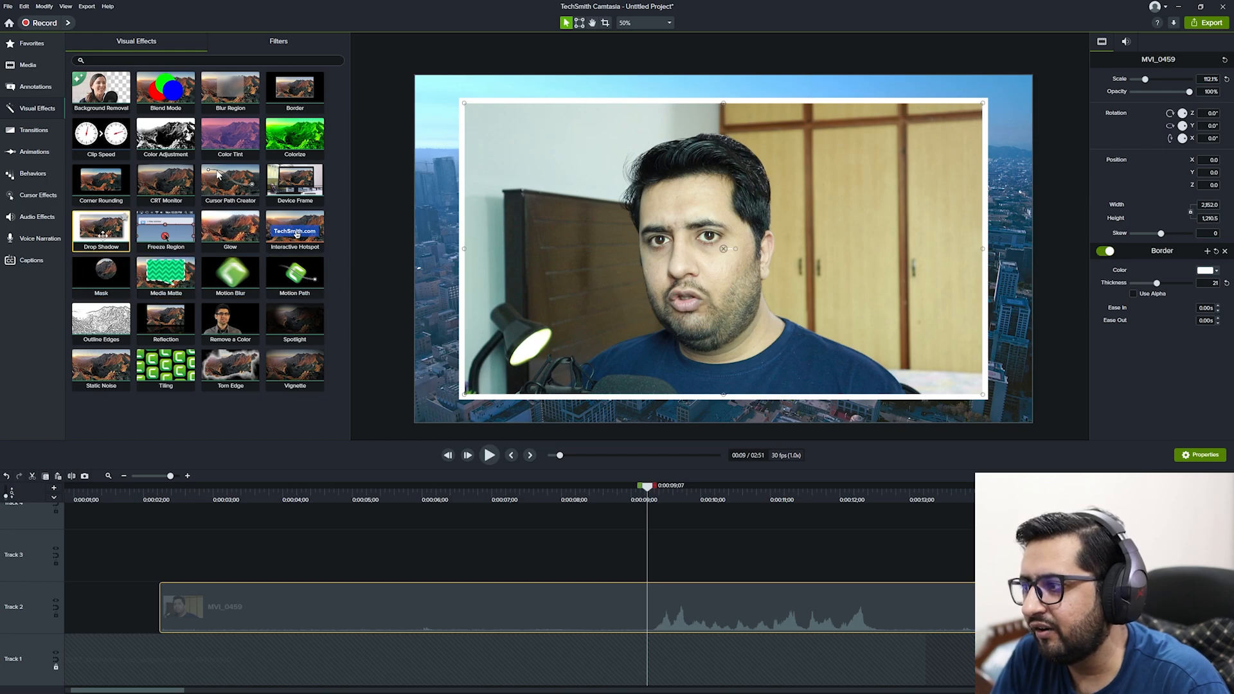
# Add a Drop Shadow effect to the MVI_0459 clip, with blur set to 46 and a higher opacity.
pyautogui.click(676, 282)
pyautogui.moveTo(676, 281); pyautogui.dragTo(677, 277)
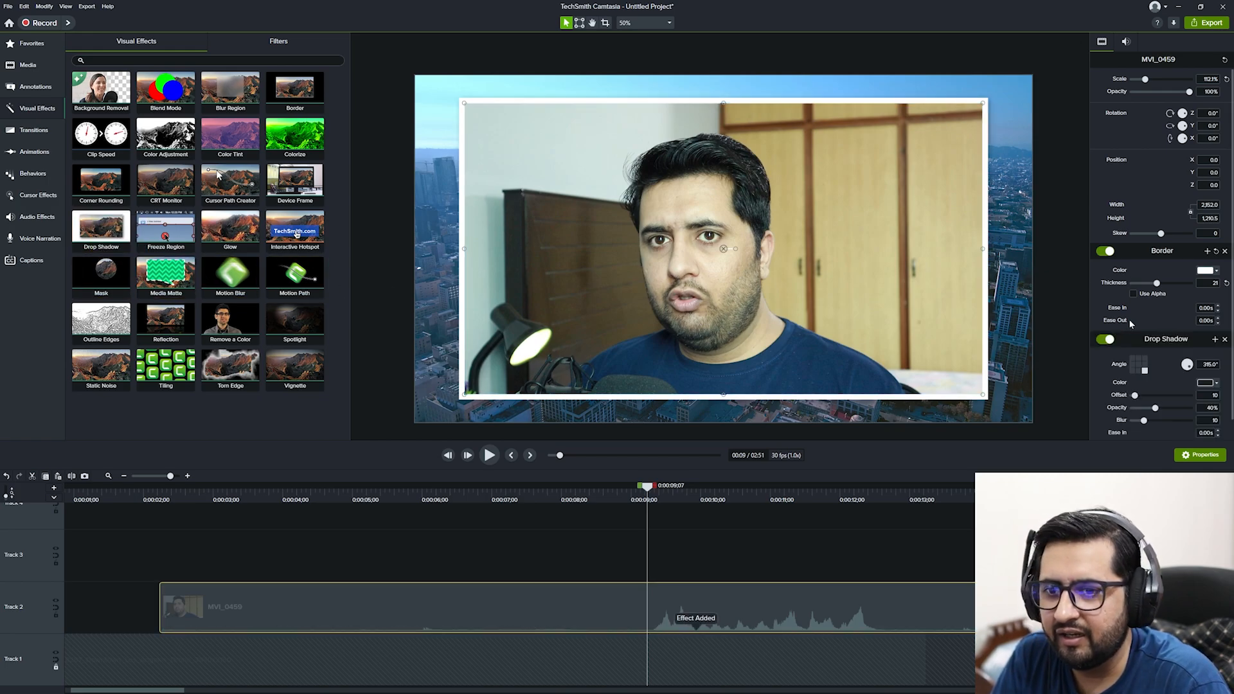
pyautogui.scroll(-1, 1173, 354)
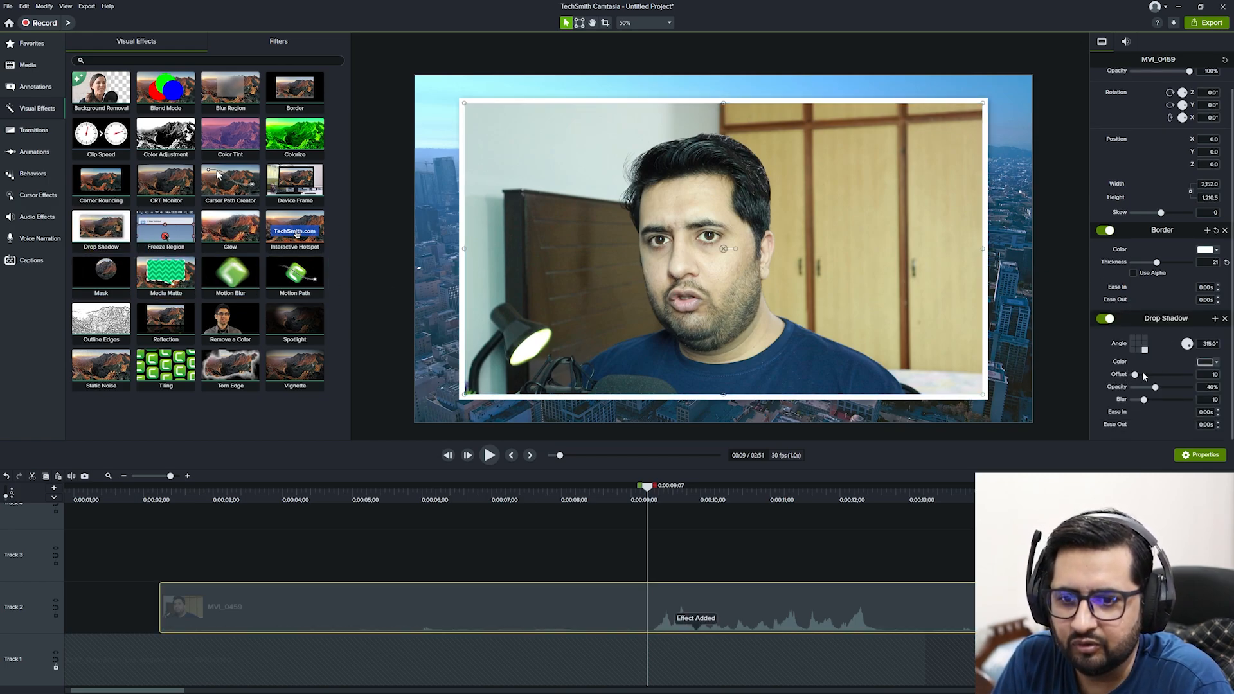
pyautogui.moveTo(1143, 399); pyautogui.dragTo(1194, 399)
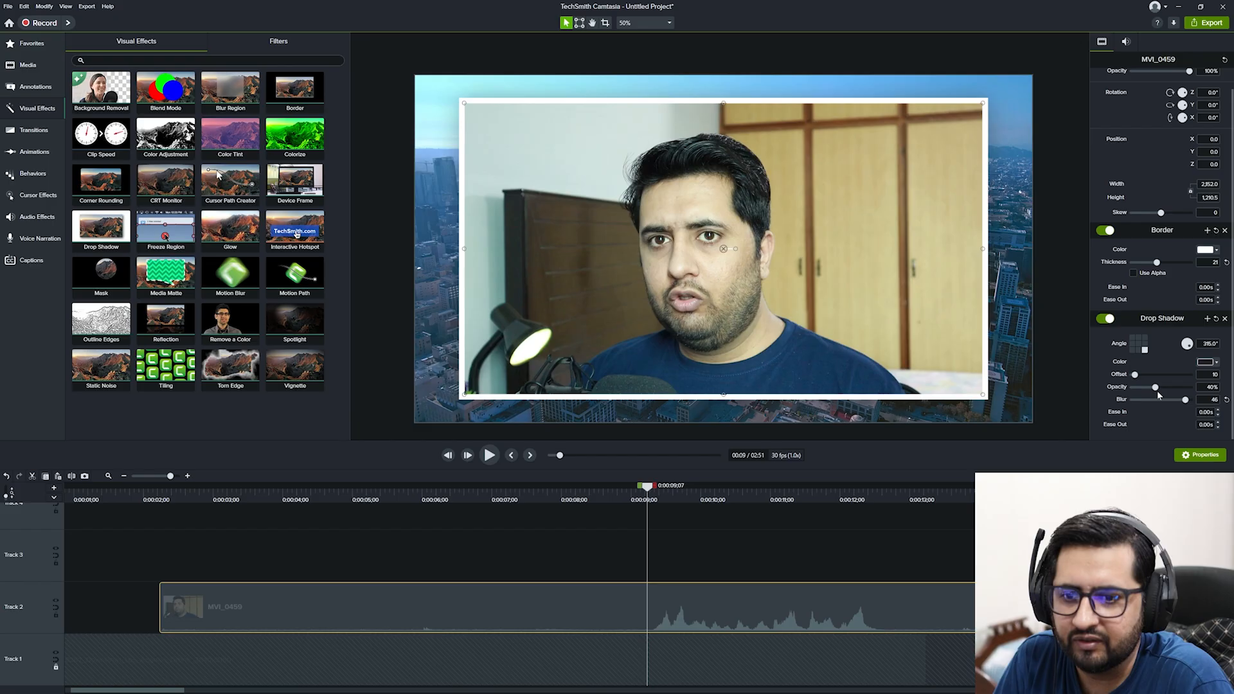
pyautogui.moveTo(1155, 388)
pyautogui.mouseDown()
pyautogui.moveTo(1108, 378)
pyautogui.moveTo(1207, 375)
pyautogui.moveTo(1171, 384)
pyautogui.mouseUp()
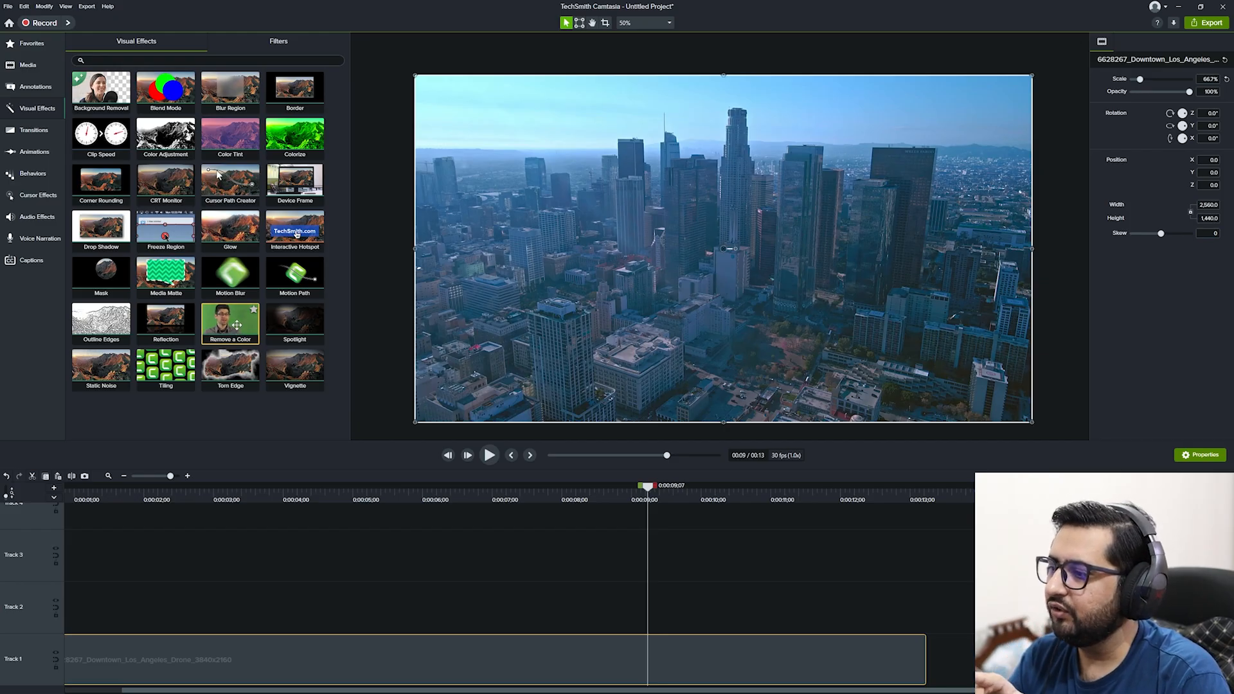
# Try the Remove a Color effect on the city clip with the sky blue sampled as its color, and remove the effect again.
pyautogui.moveTo(237, 325); pyautogui.dragTo(495, 642)
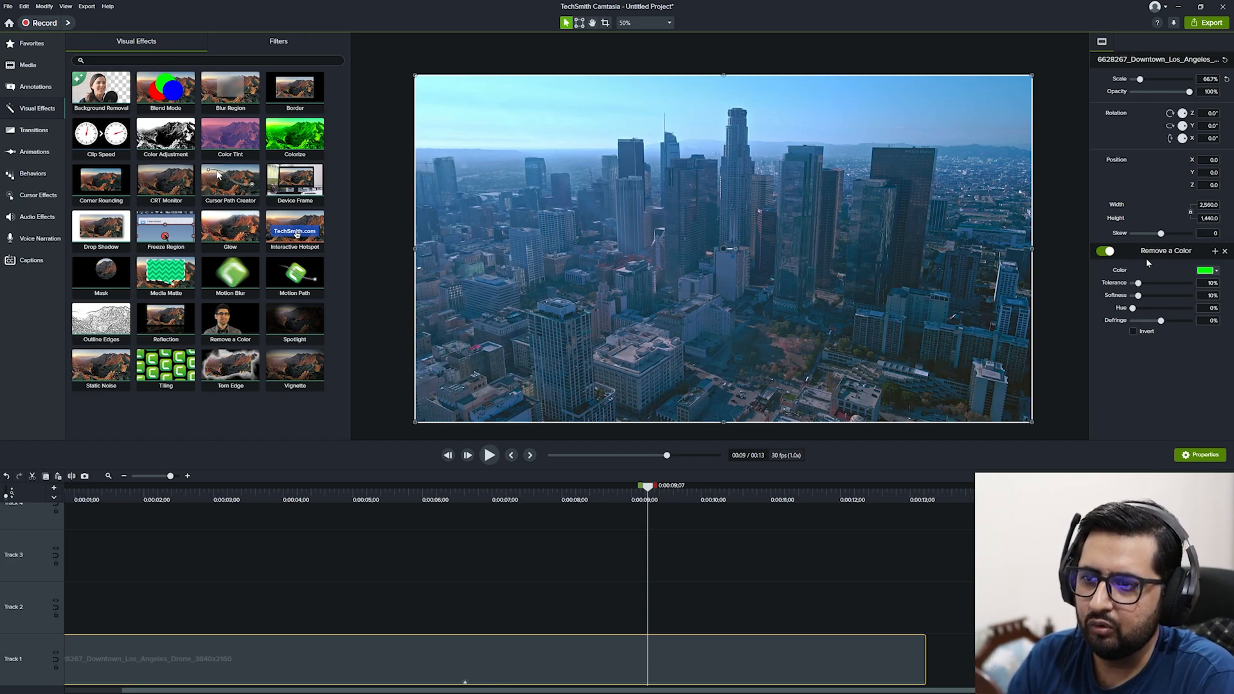
pyautogui.click(1207, 270)
pyautogui.click(1215, 295)
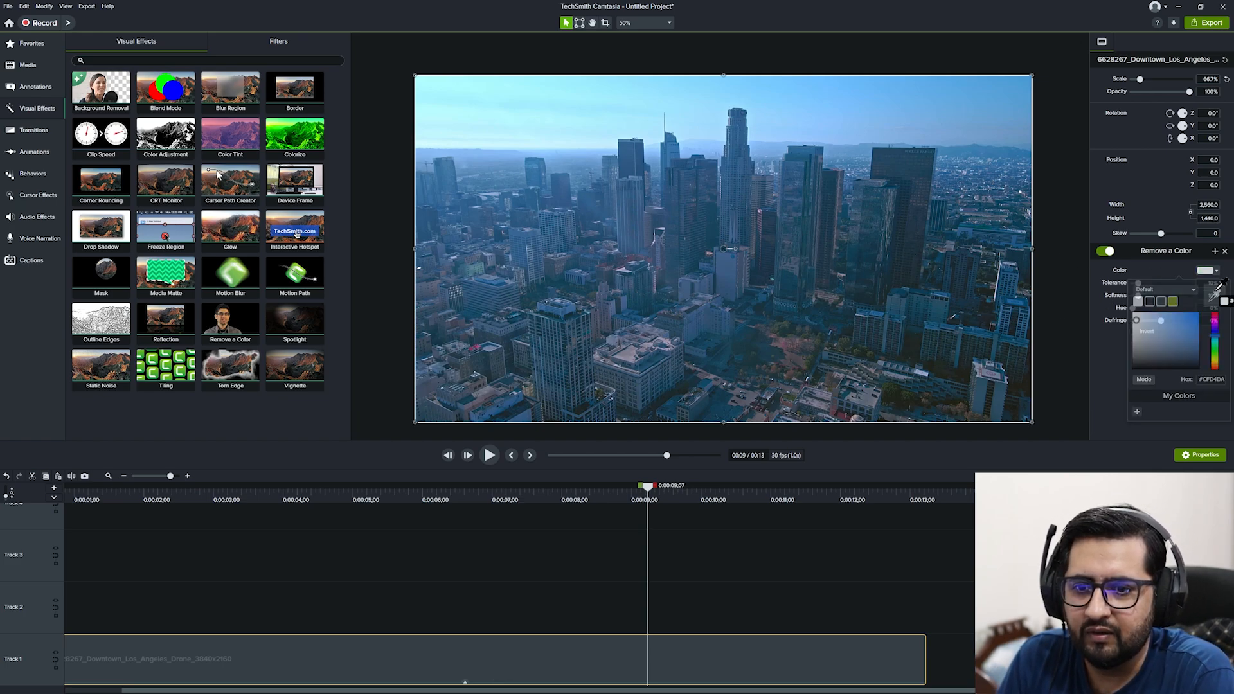
pyautogui.click(862, 118)
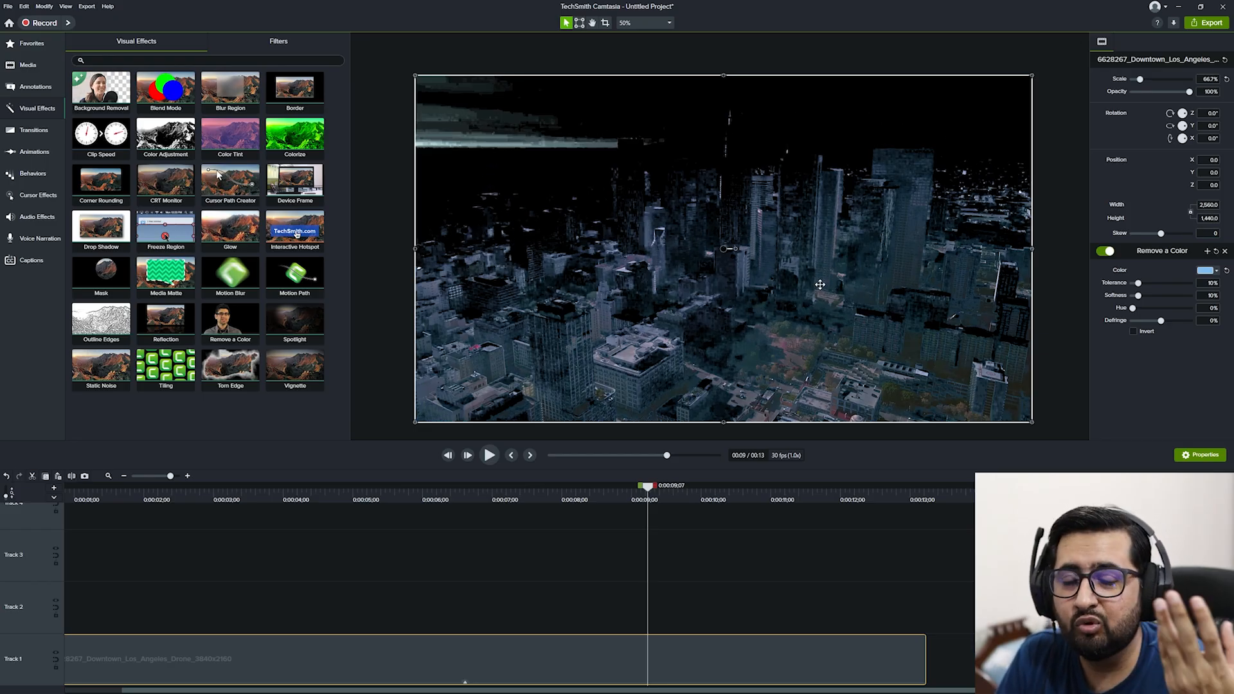
pyautogui.click(1226, 252)
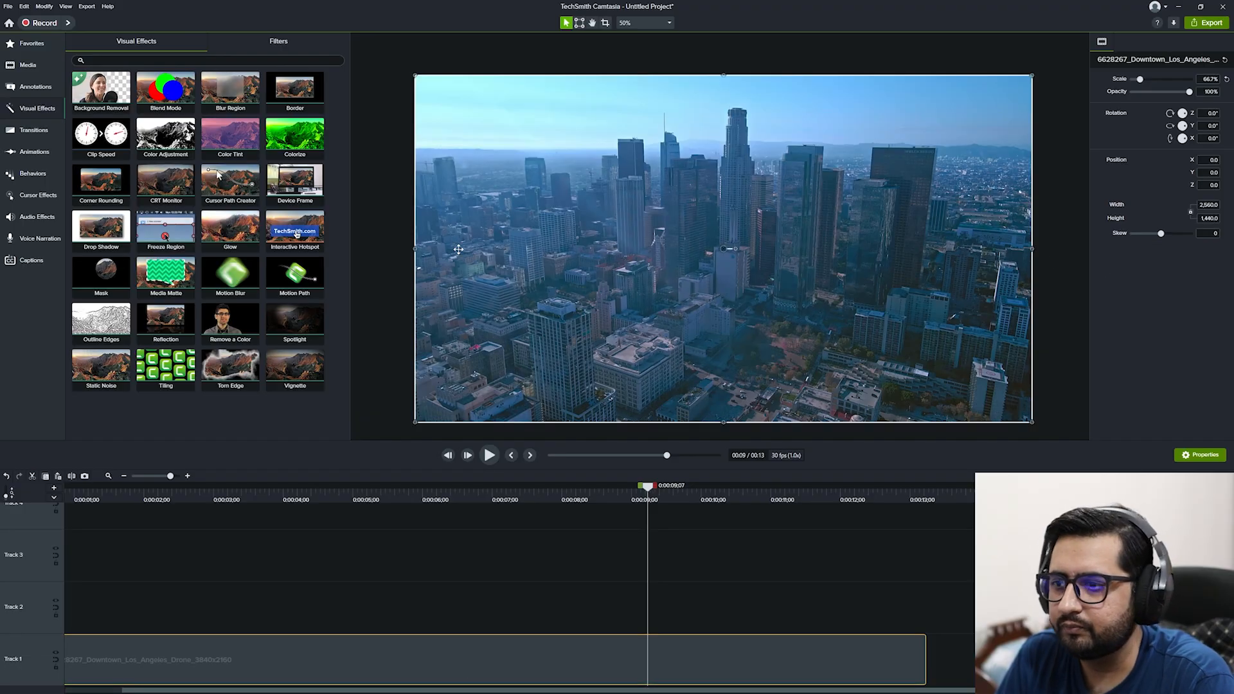
# Add a Glow effect to the city clip, lower its intensity, and remove the effect again.
pyautogui.click(672, 256)
pyautogui.moveTo(672, 256); pyautogui.dragTo(672, 256)
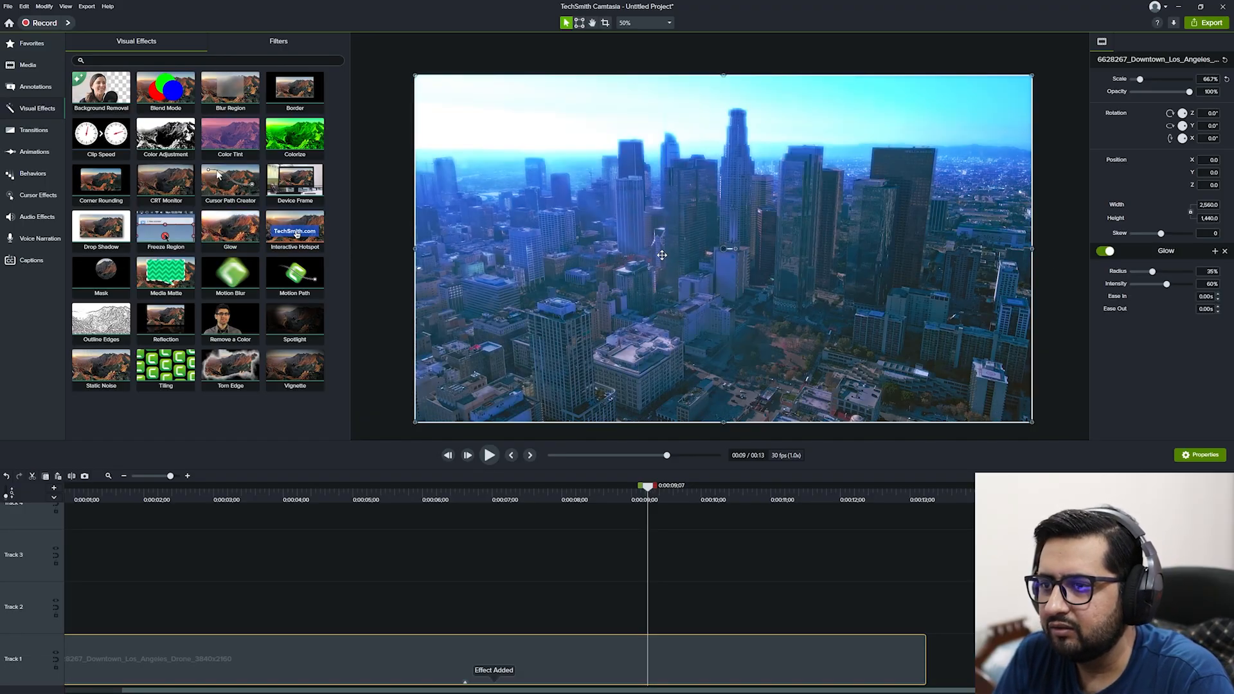
pyautogui.moveTo(1167, 284); pyautogui.dragTo(1138, 282)
pyautogui.click(1225, 251)
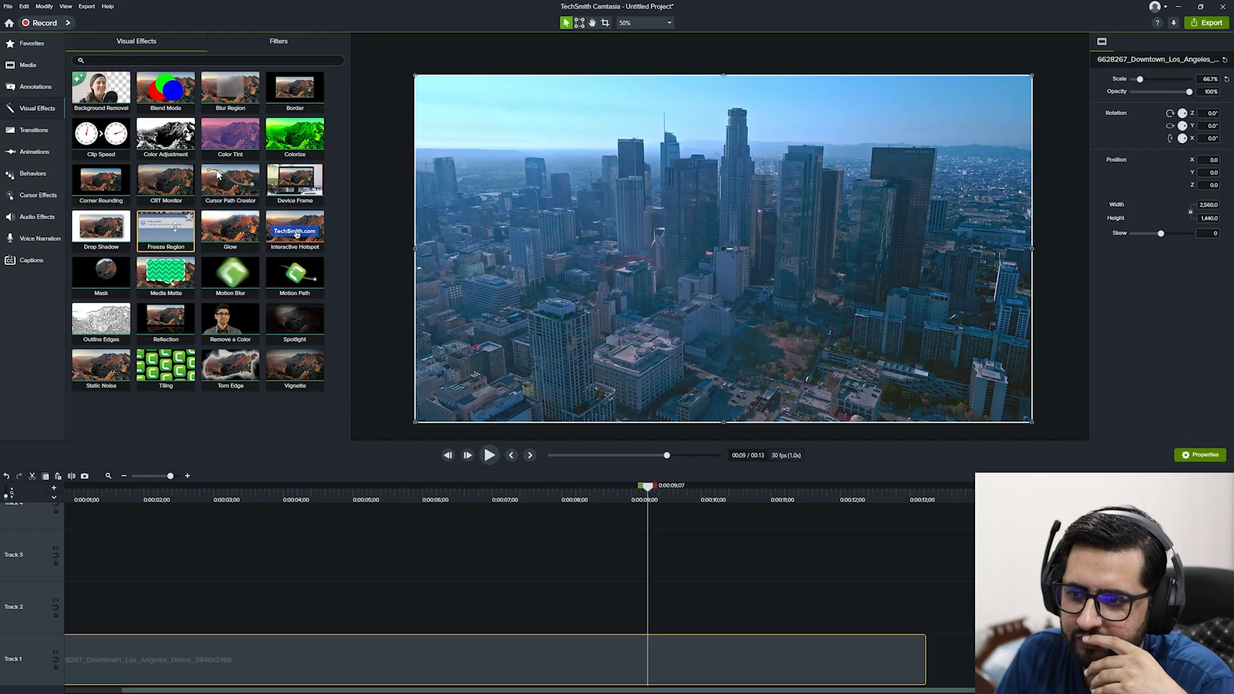
# Move the playhead close to the end of the city clip, at 0:00:13;01.
pyautogui.click(924, 493)
pyautogui.moveTo(923, 487); pyautogui.dragTo(919, 486)
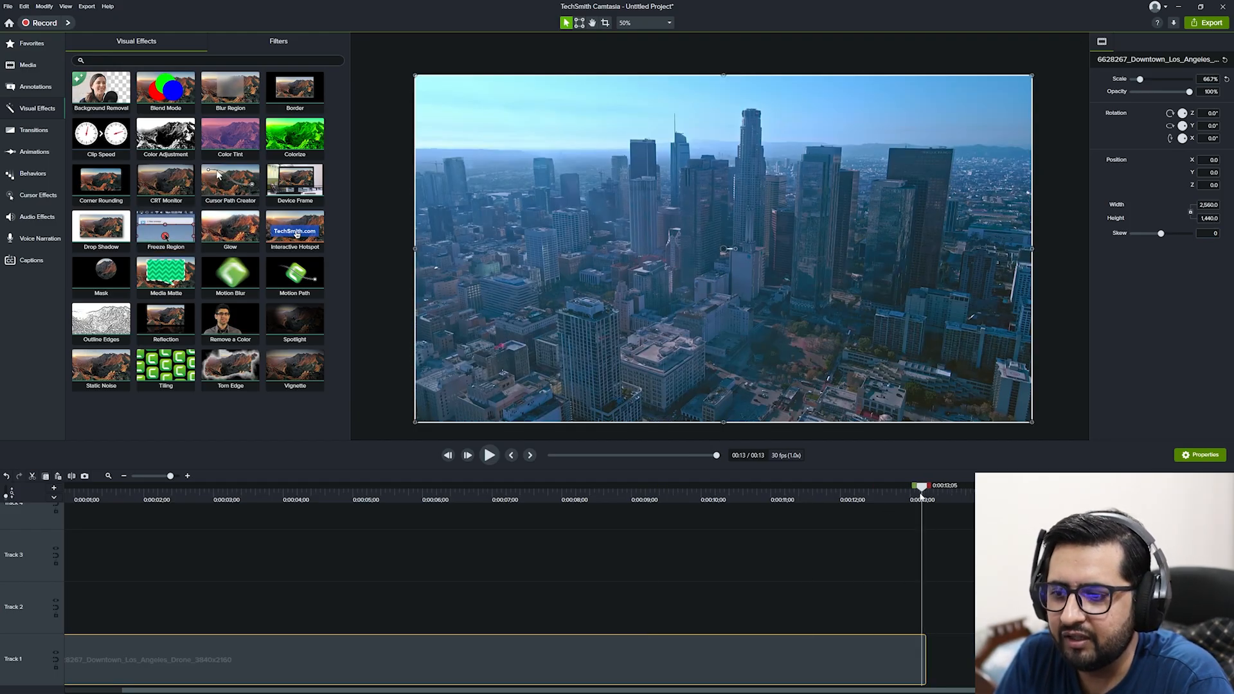
pyautogui.click(986, 493)
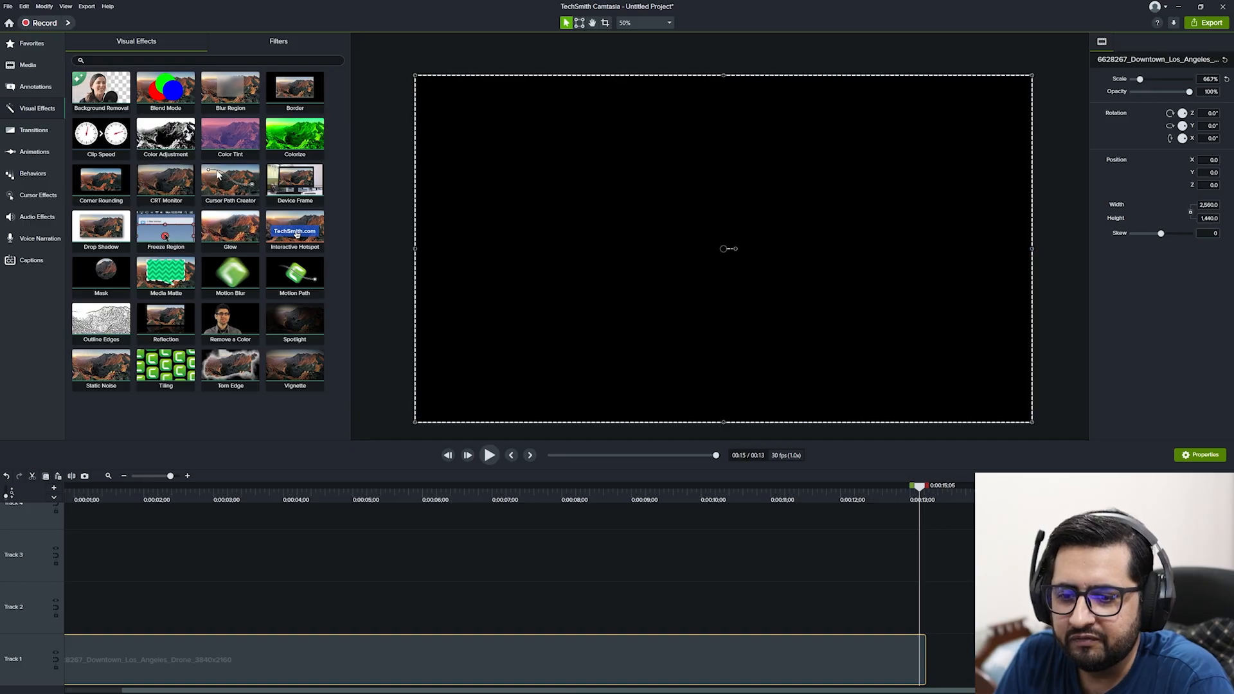
pyautogui.moveTo(915, 495); pyautogui.dragTo(912, 490)
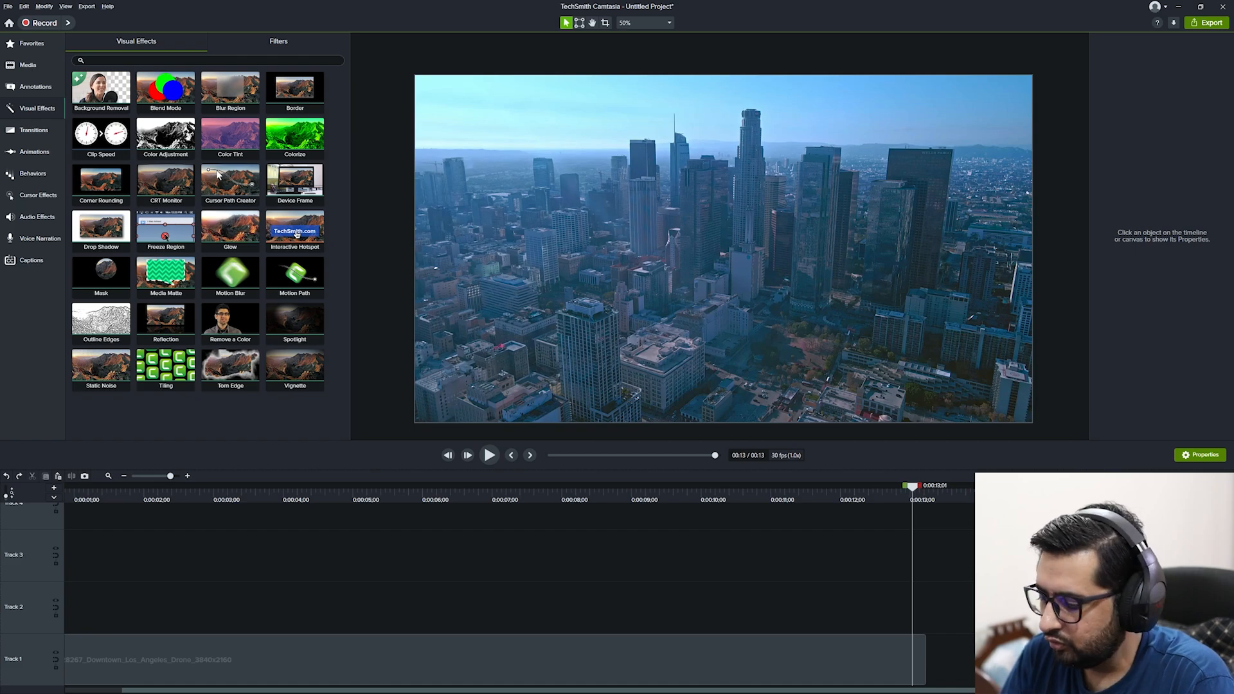
# Extend the end of the city clip on Track 1 to about 15 seconds, and undo the extension.
pyautogui.press('alt')
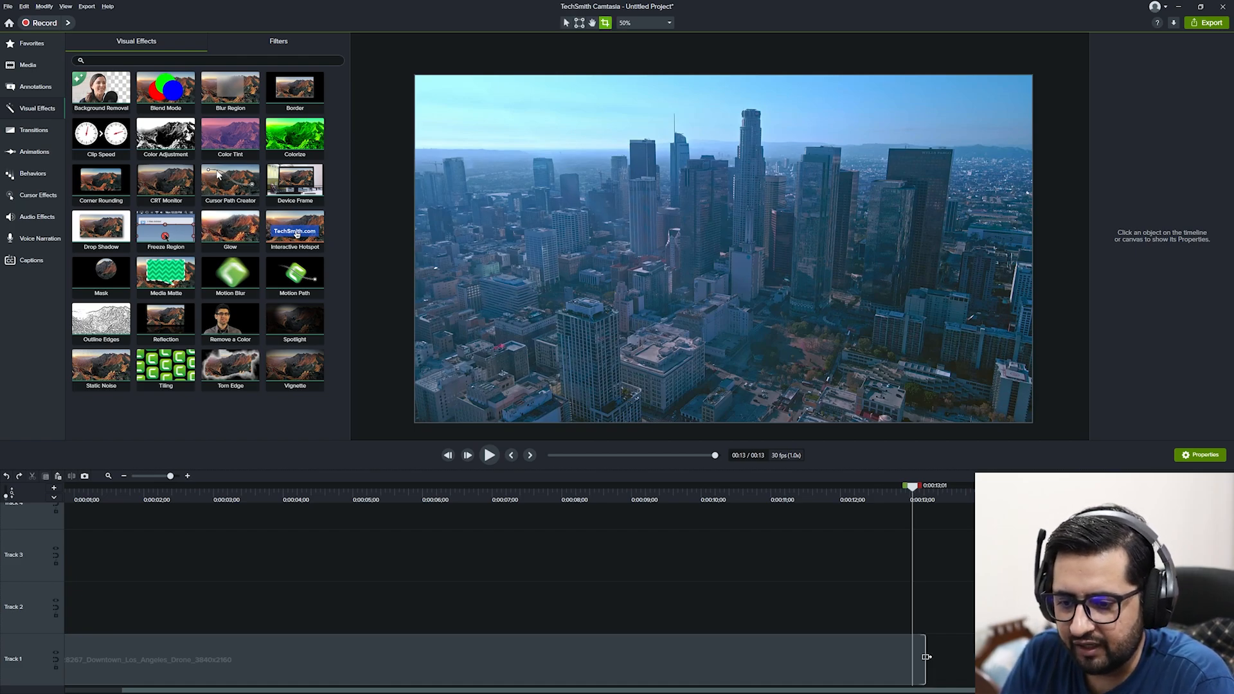
pyautogui.moveTo(926, 659); pyautogui.dragTo(1076, 658)
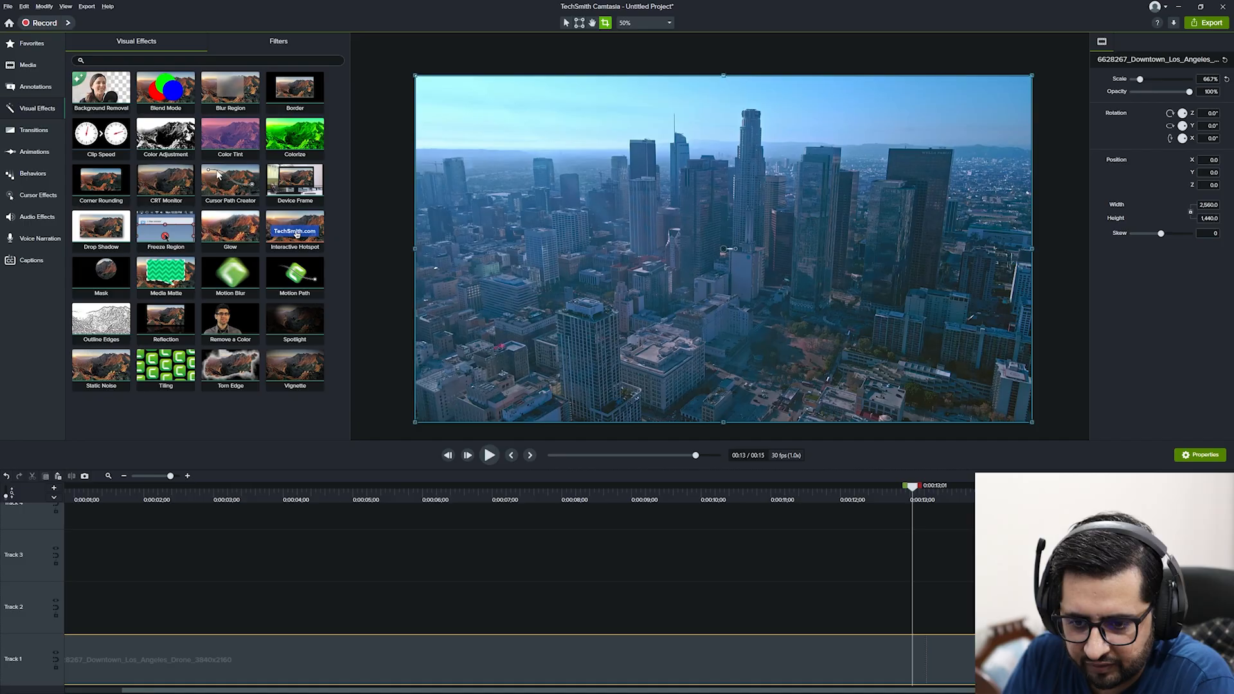
pyautogui.press('alt')
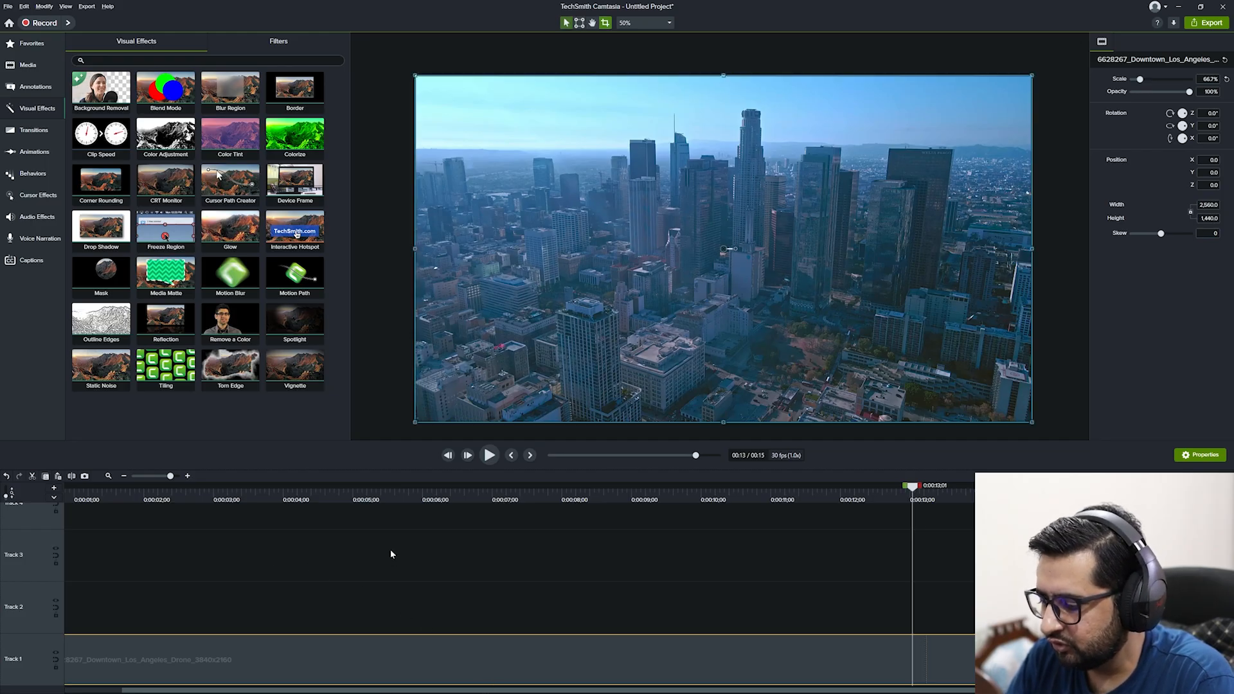
pyautogui.click(461, 573)
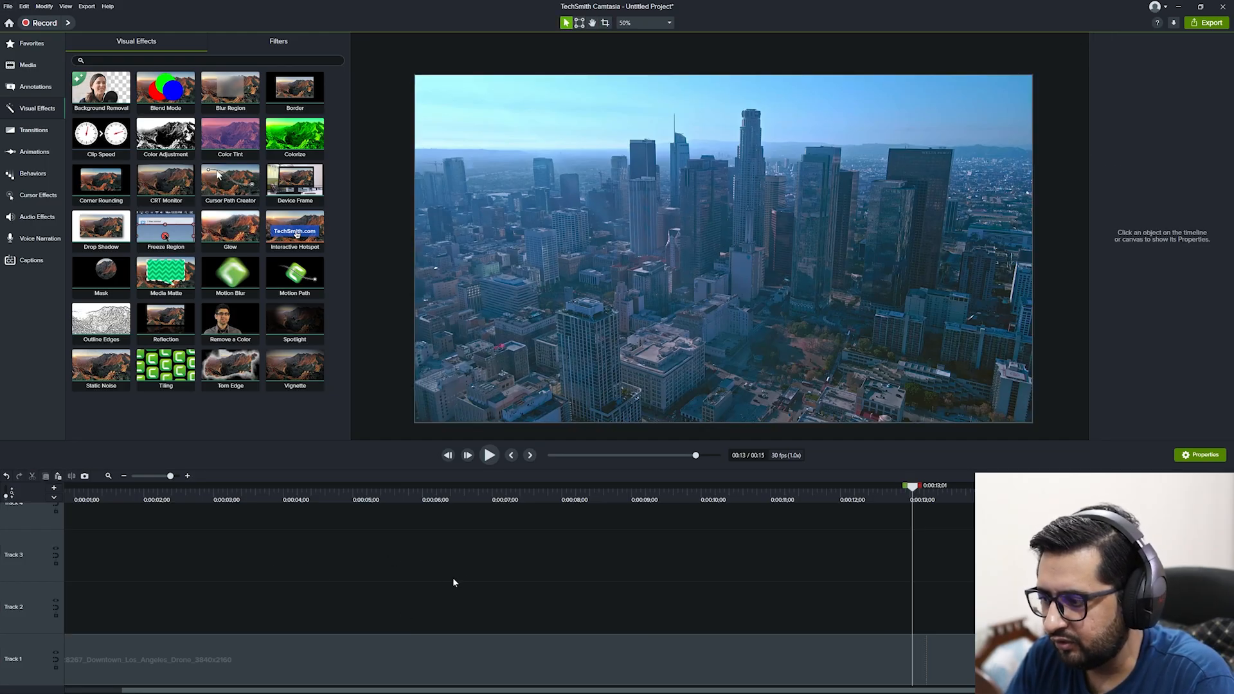
pyautogui.scroll(-3, 453, 577)
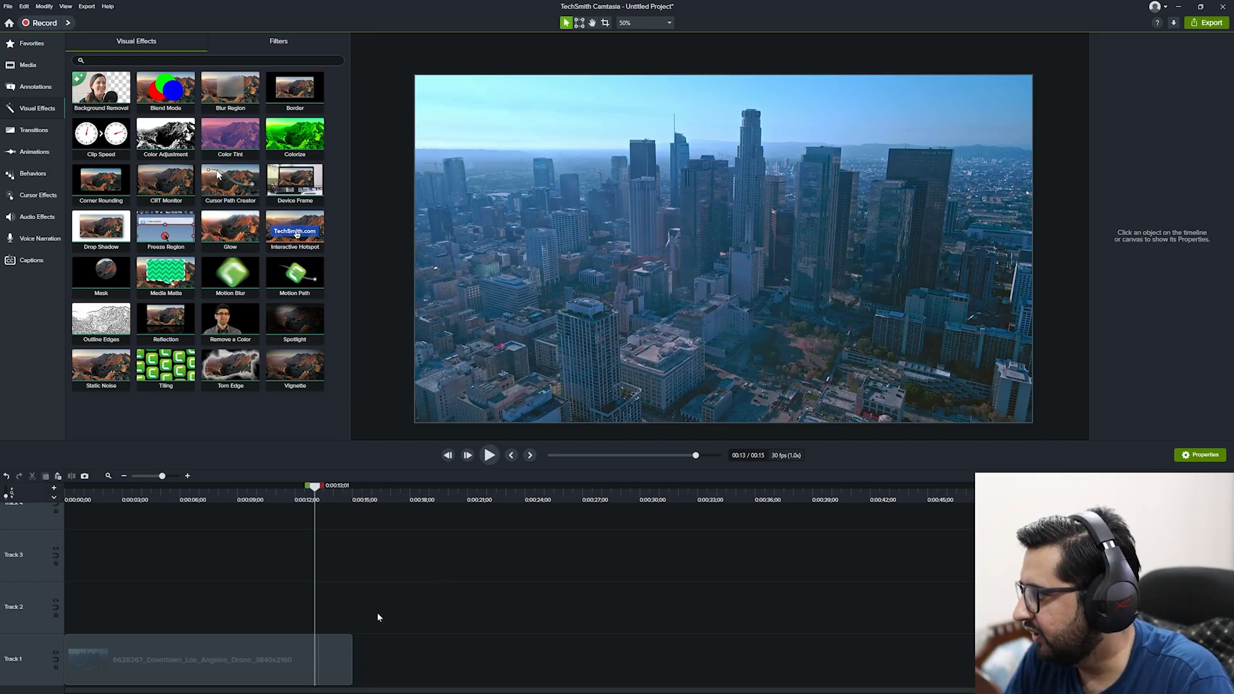
pyautogui.click(333, 654)
pyautogui.press('Delete')
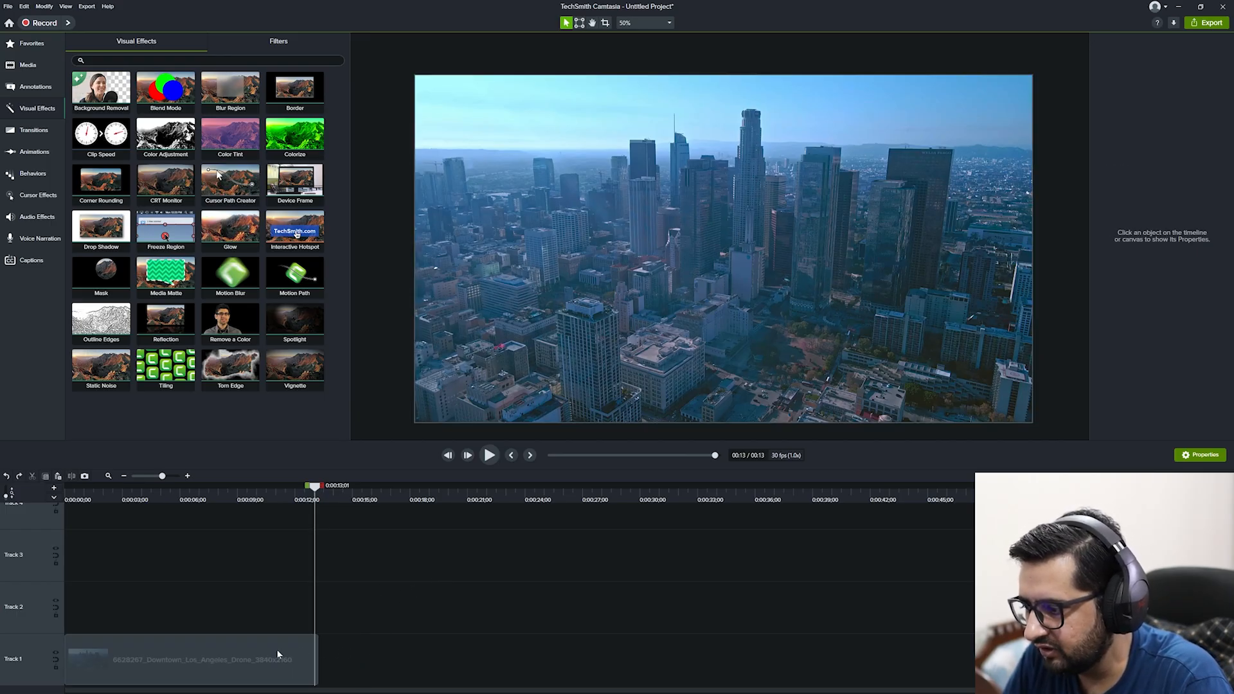
# Lengthen the city clip on Track 1 past its original end to about 16 seconds.
pyautogui.click(278, 654)
pyautogui.click(335, 654)
pyautogui.scroll(3, 341, 649)
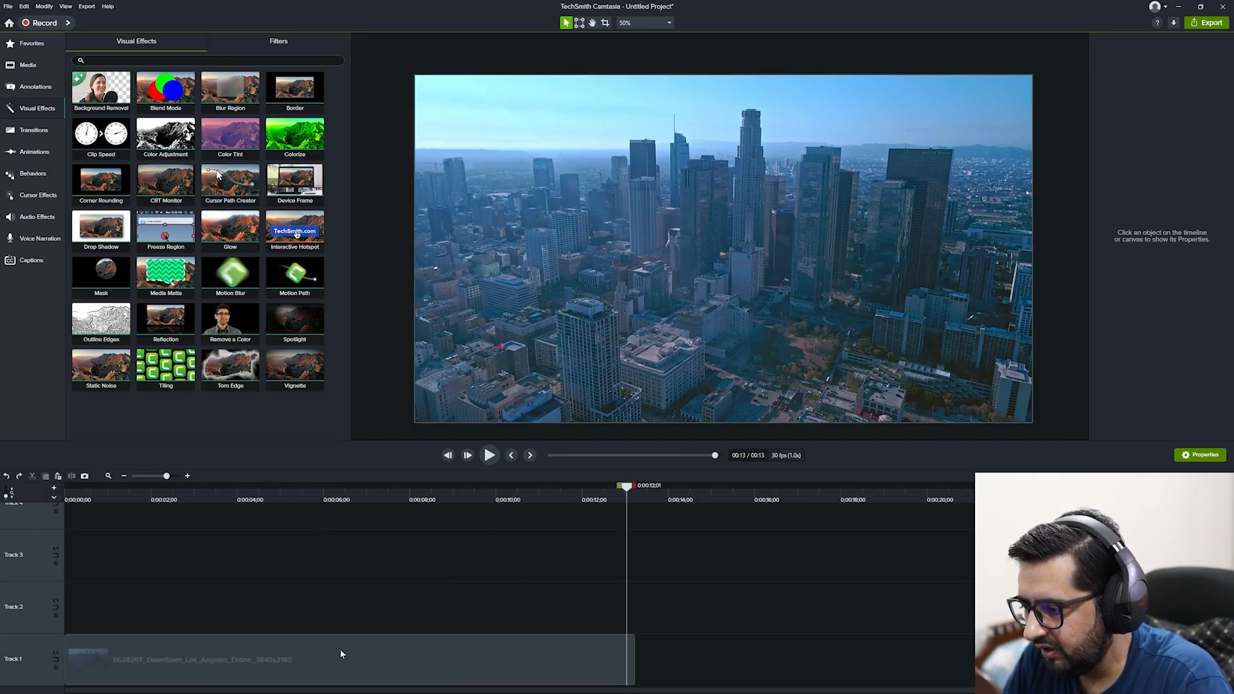
pyautogui.moveTo(635, 654); pyautogui.dragTo(776, 656)
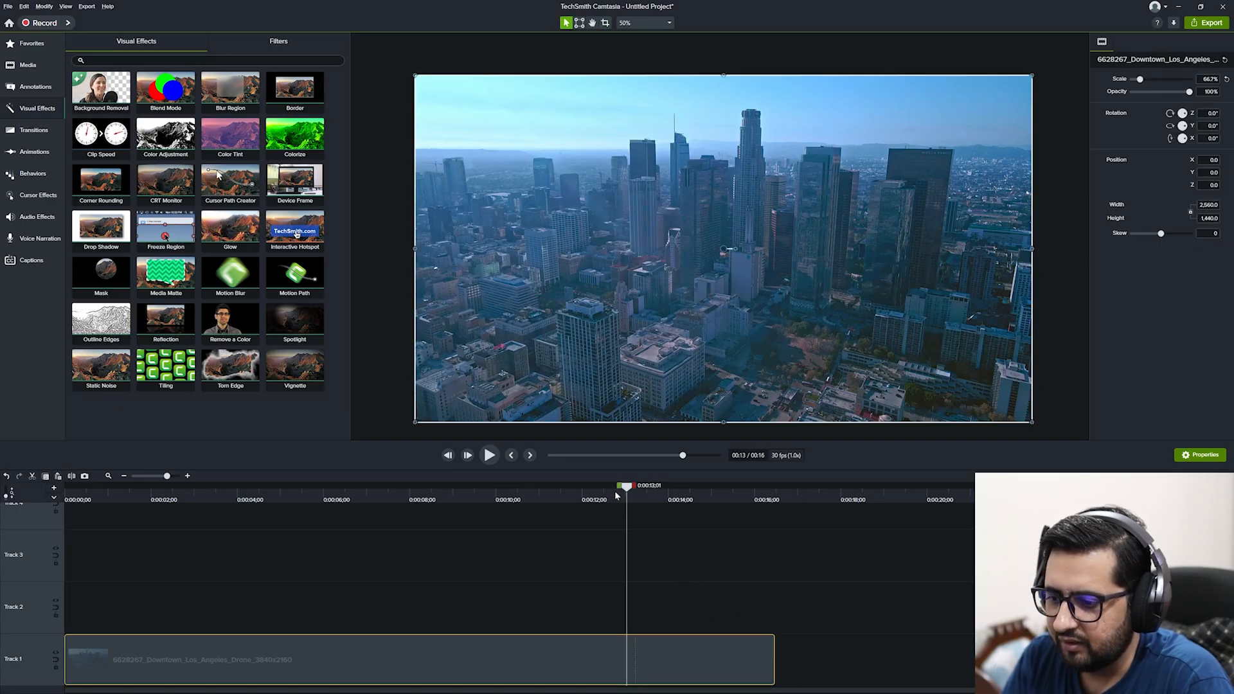
# Play the city clip across its original end and into the extended section to check the motion.
pyautogui.press('space')
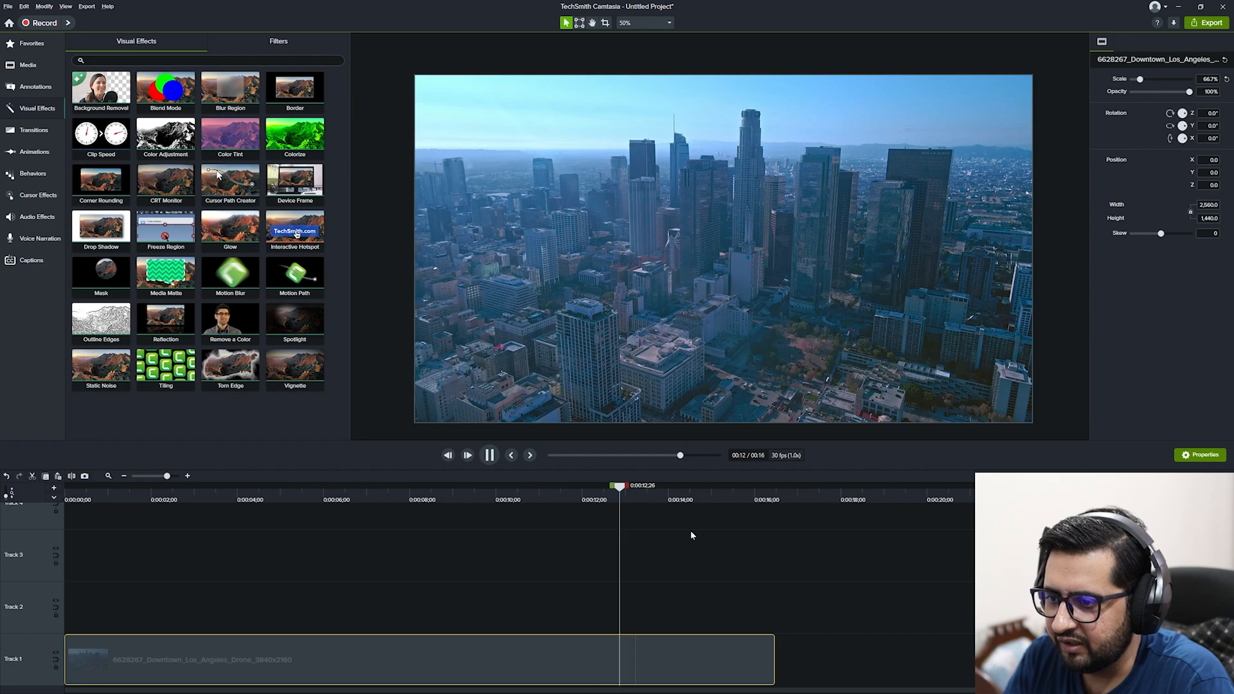
pyautogui.press('space')
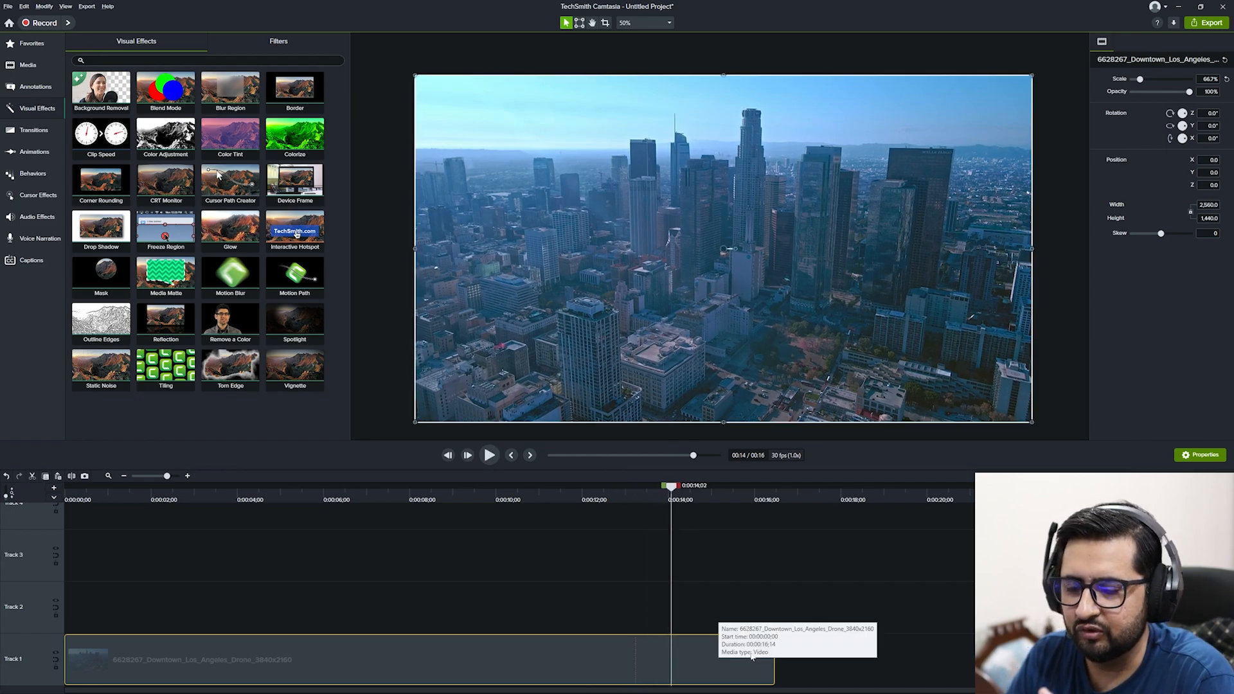
pyautogui.press('space')
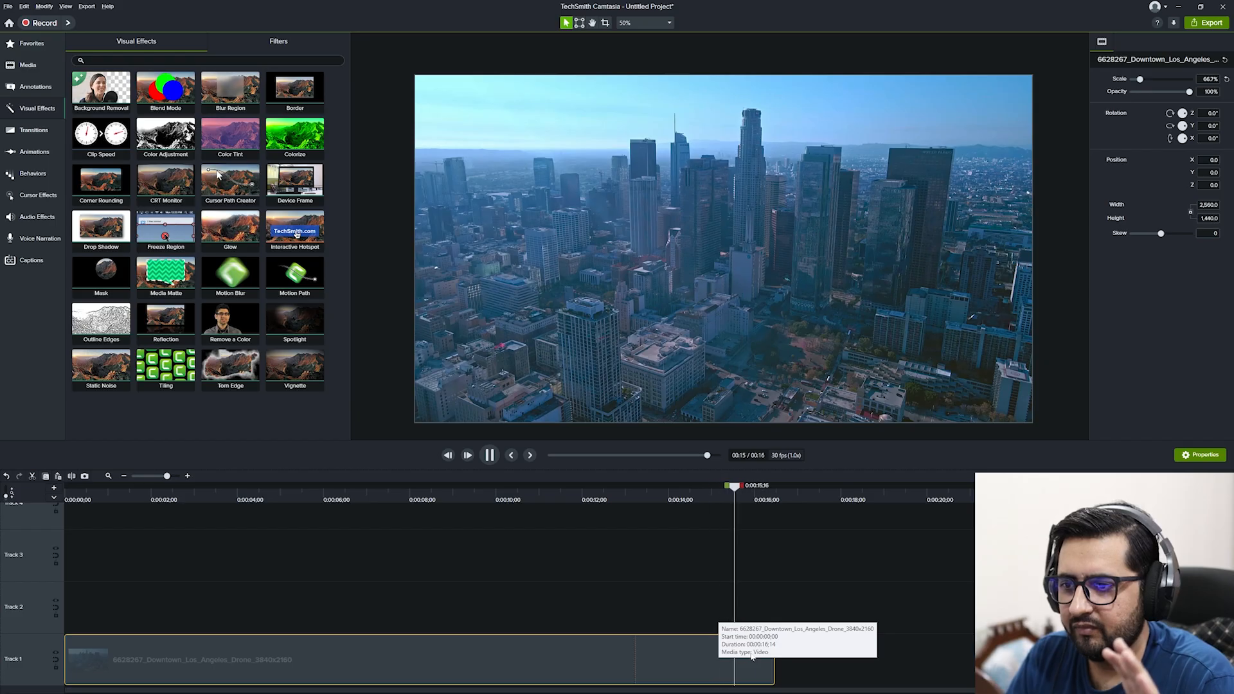
pyautogui.click(538, 500)
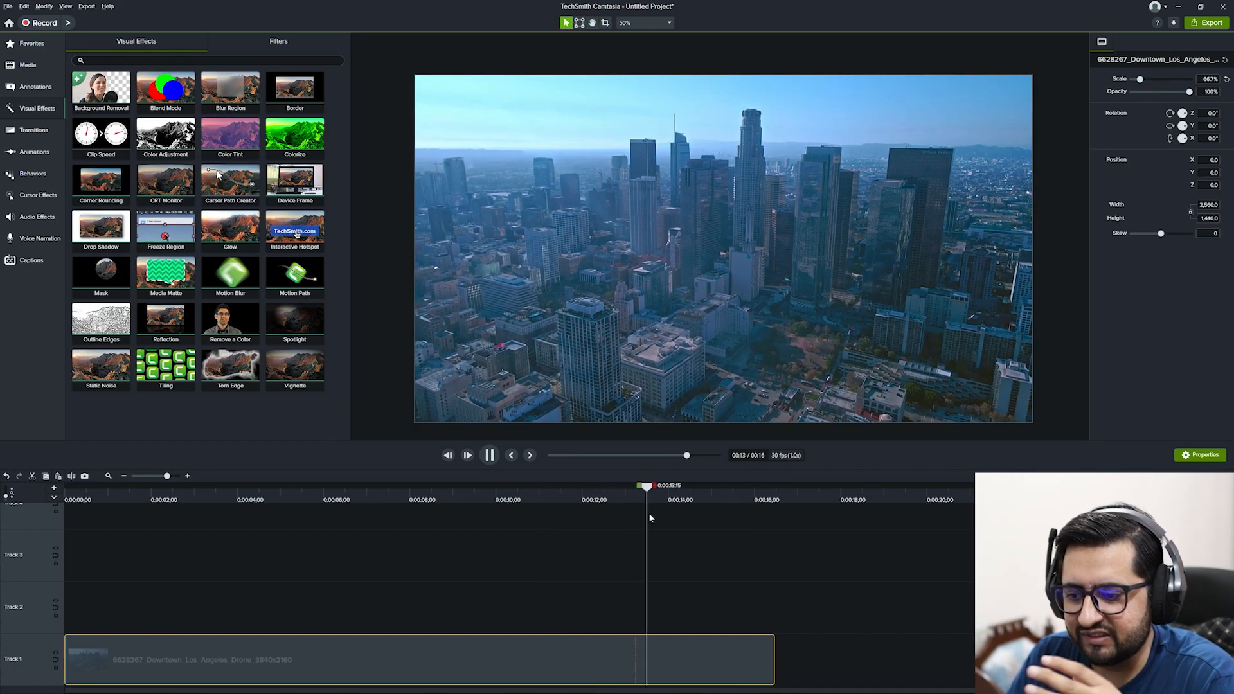
pyautogui.press('space')
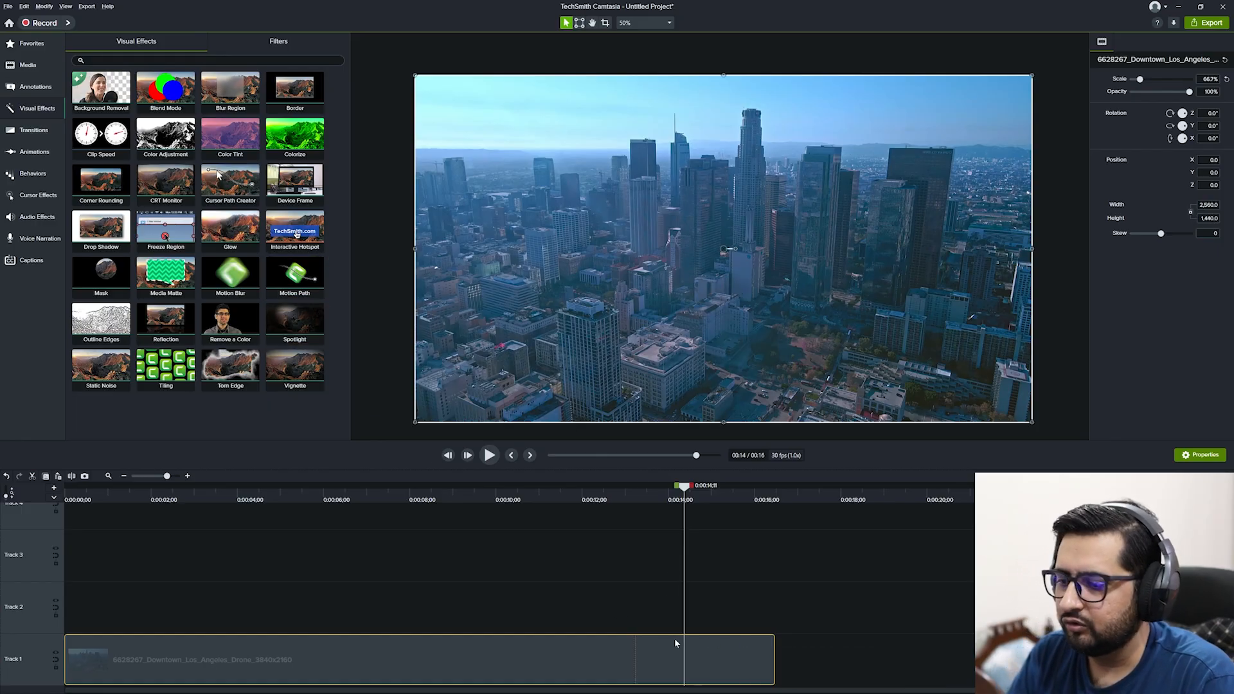
# Add a Reflection effect to the city clip, and shrink the clip to 35.3% in the upper part of the canvas.
pyautogui.moveTo(166, 321); pyautogui.dragTo(455, 649)
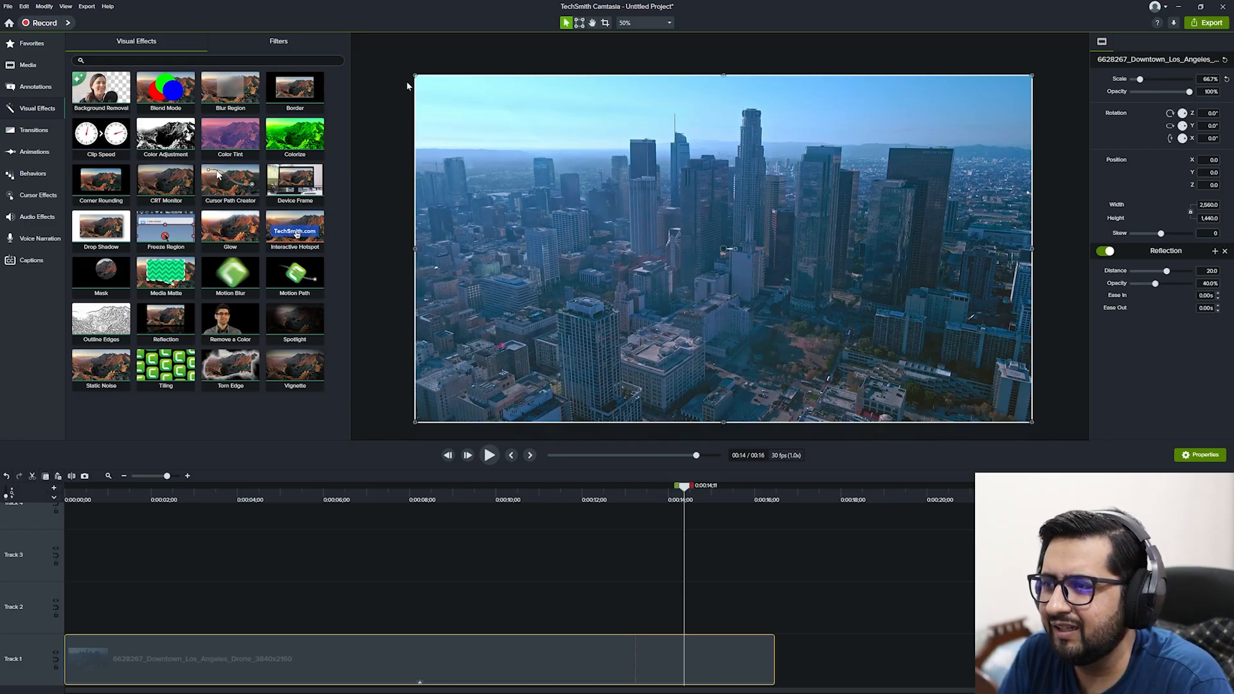
pyautogui.moveTo(414, 74); pyautogui.dragTo(705, 240)
pyautogui.moveTo(792, 292); pyautogui.dragTo(586, 147)
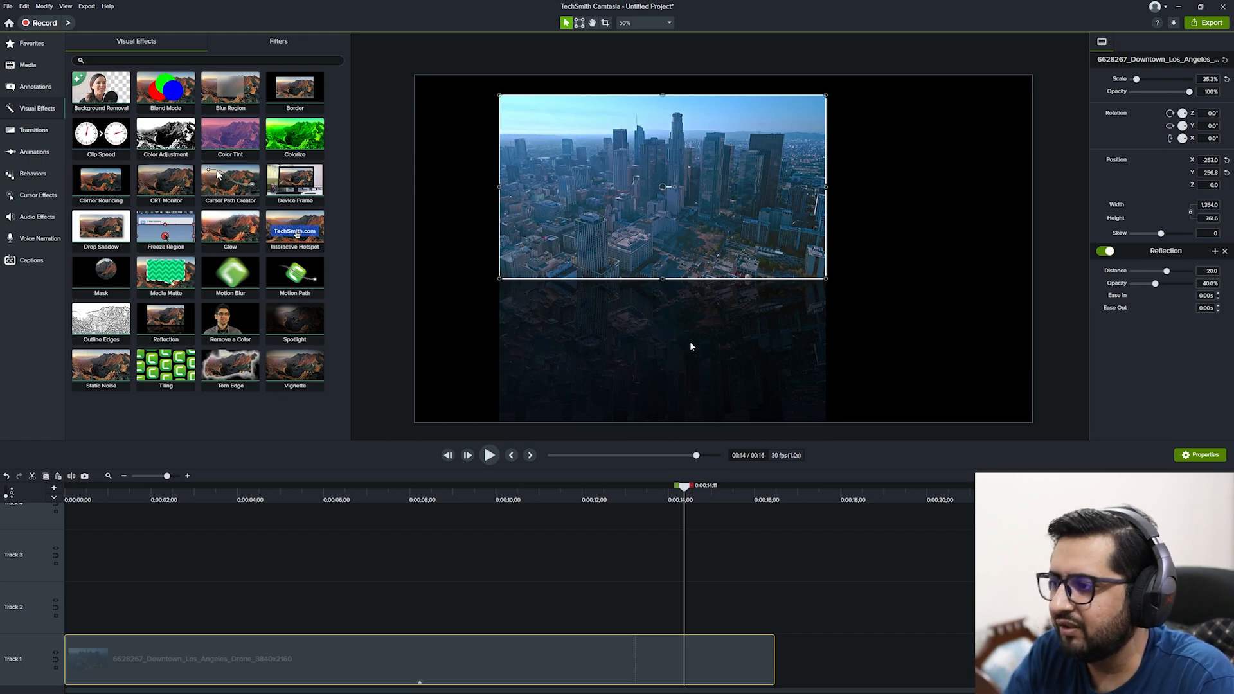
# Remove the Reflection effect, and undo both its removal and the clip's scaling and repositioning.
pyautogui.click(1222, 252)
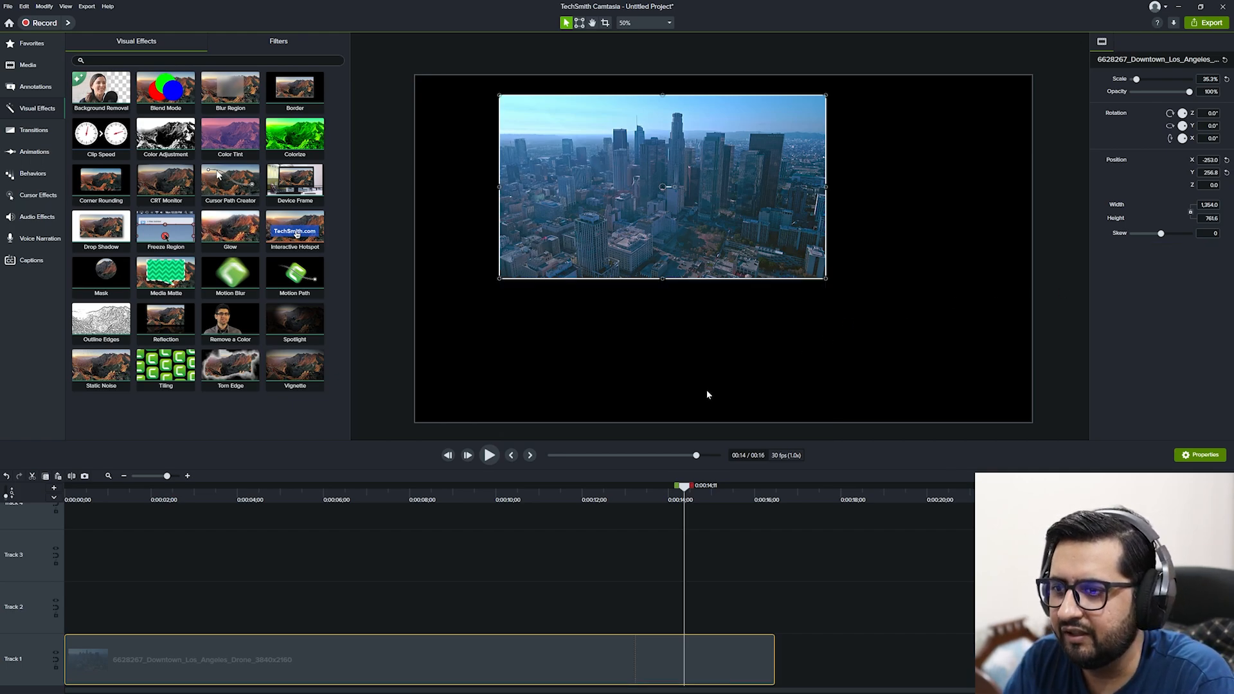
pyautogui.hotkey('ctrl', 'z')
pyautogui.hotkey('ctrl', 'z')
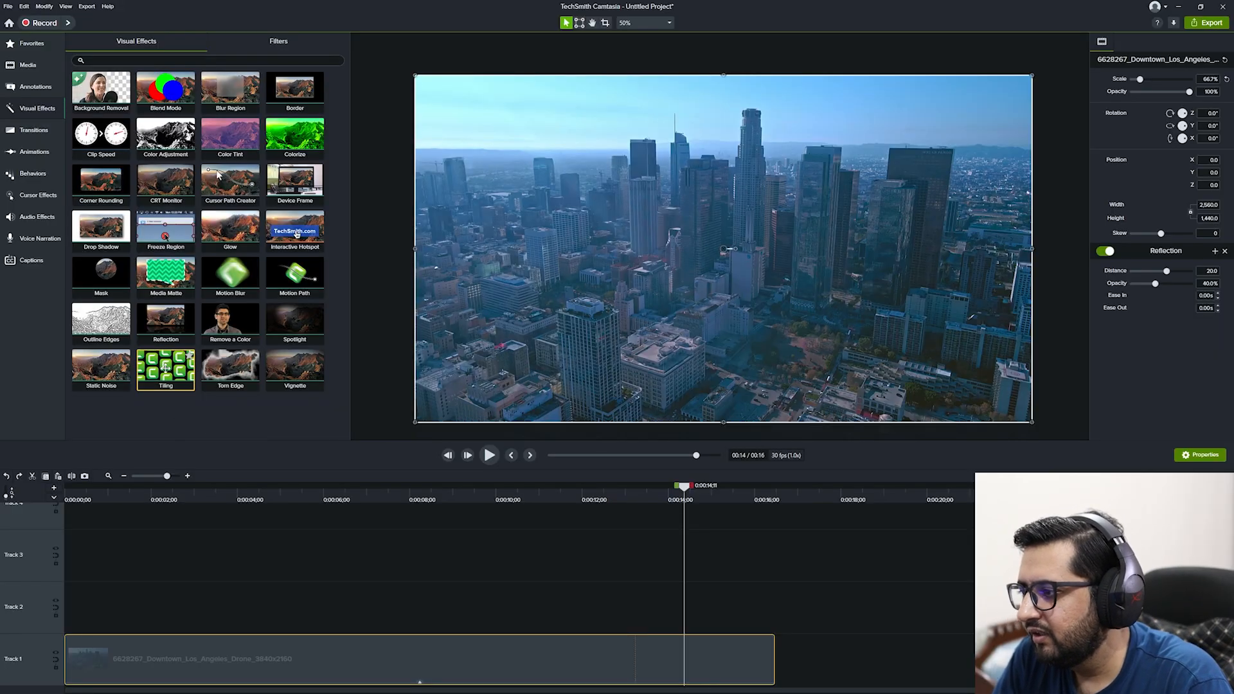
# Add Arrow Click Mac 1.json from the media bin to the start of Track 2 above the city clip.
pyautogui.moveTo(166, 369); pyautogui.dragTo(197, 127)
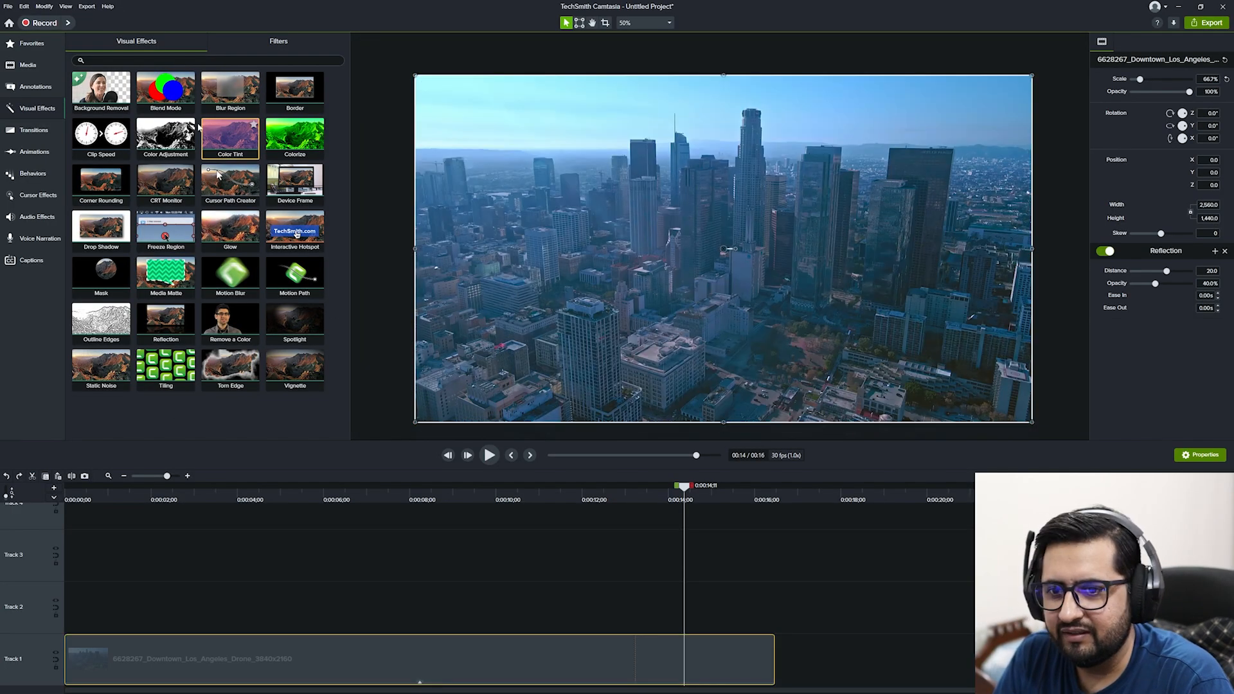
pyautogui.click(29, 65)
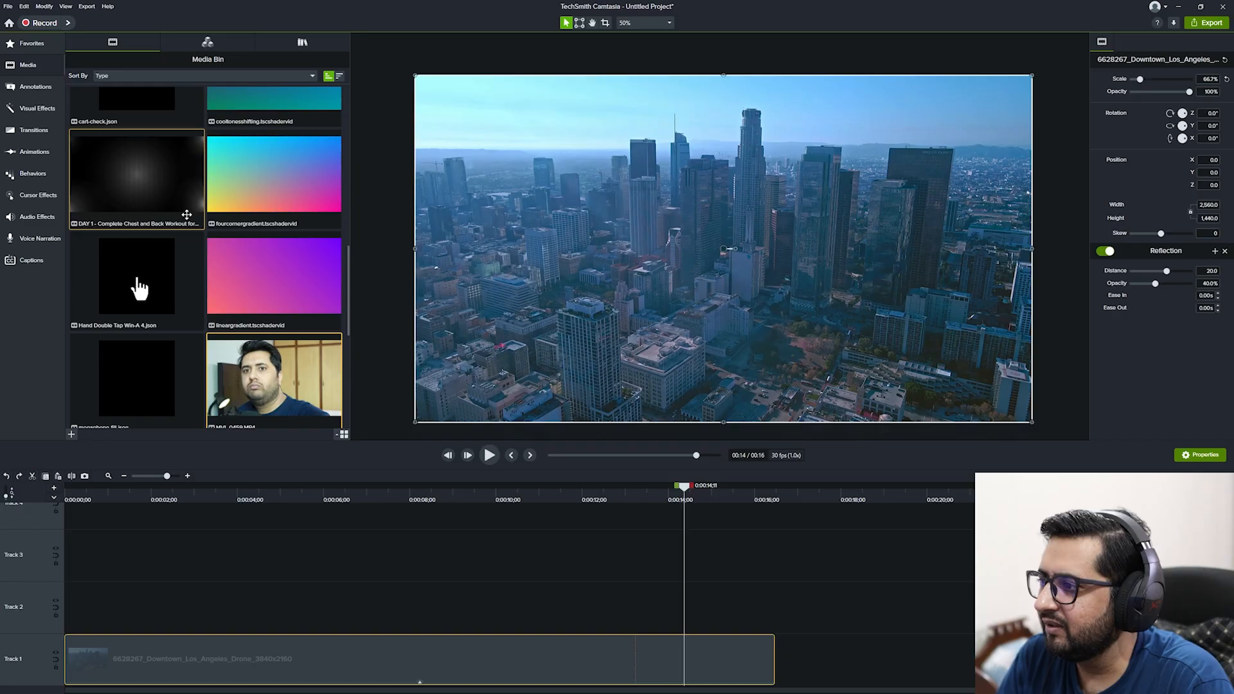
pyautogui.scroll(10, 187, 219)
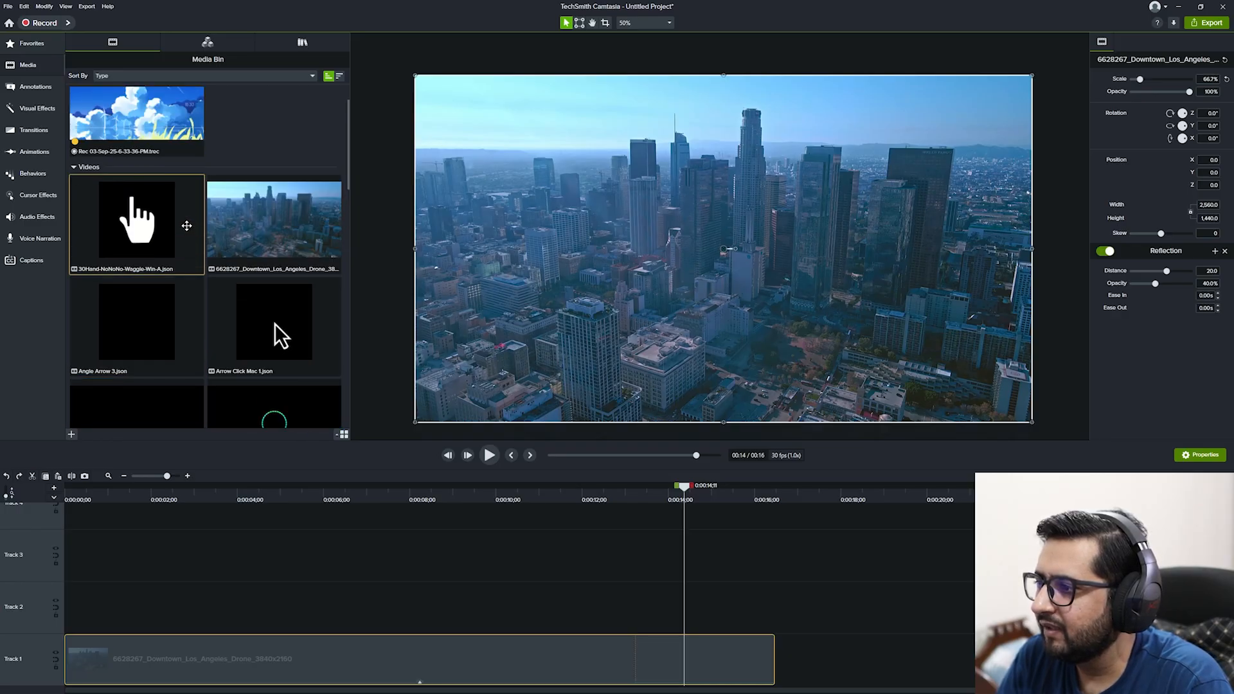
pyautogui.scroll(-3, 187, 225)
pyautogui.moveTo(256, 214); pyautogui.dragTo(101, 608)
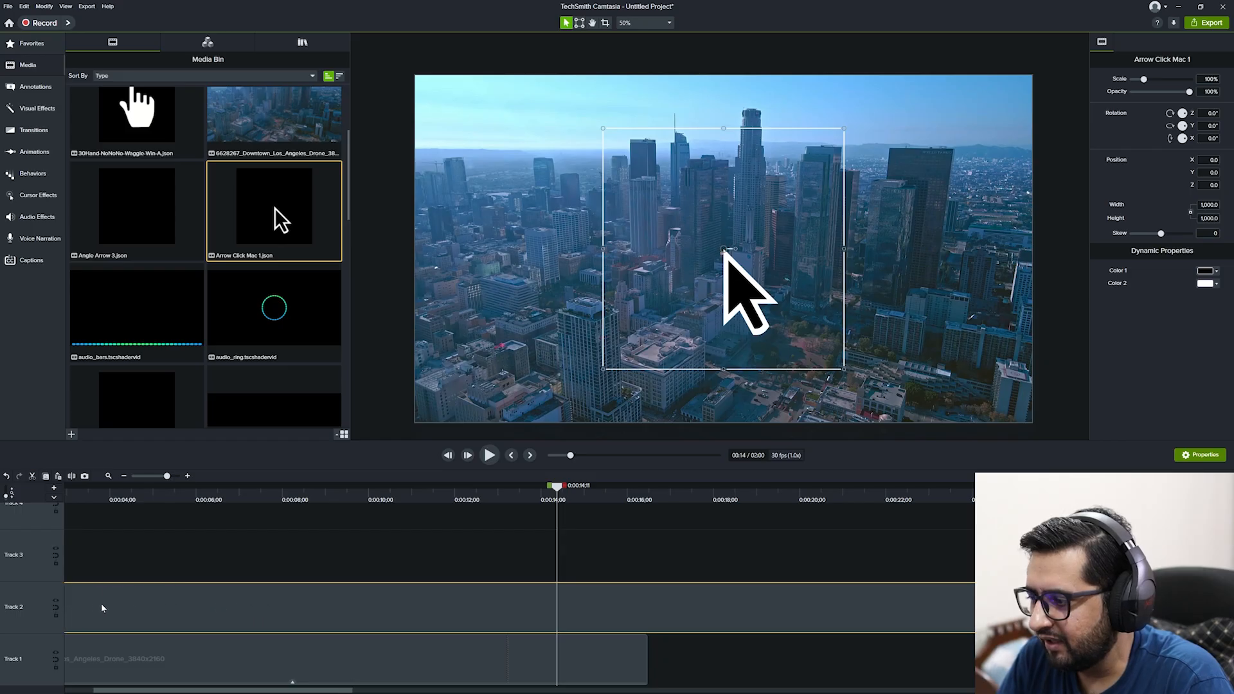
pyautogui.click(511, 569)
pyautogui.scroll(-5, 511, 568)
pyautogui.click(578, 607)
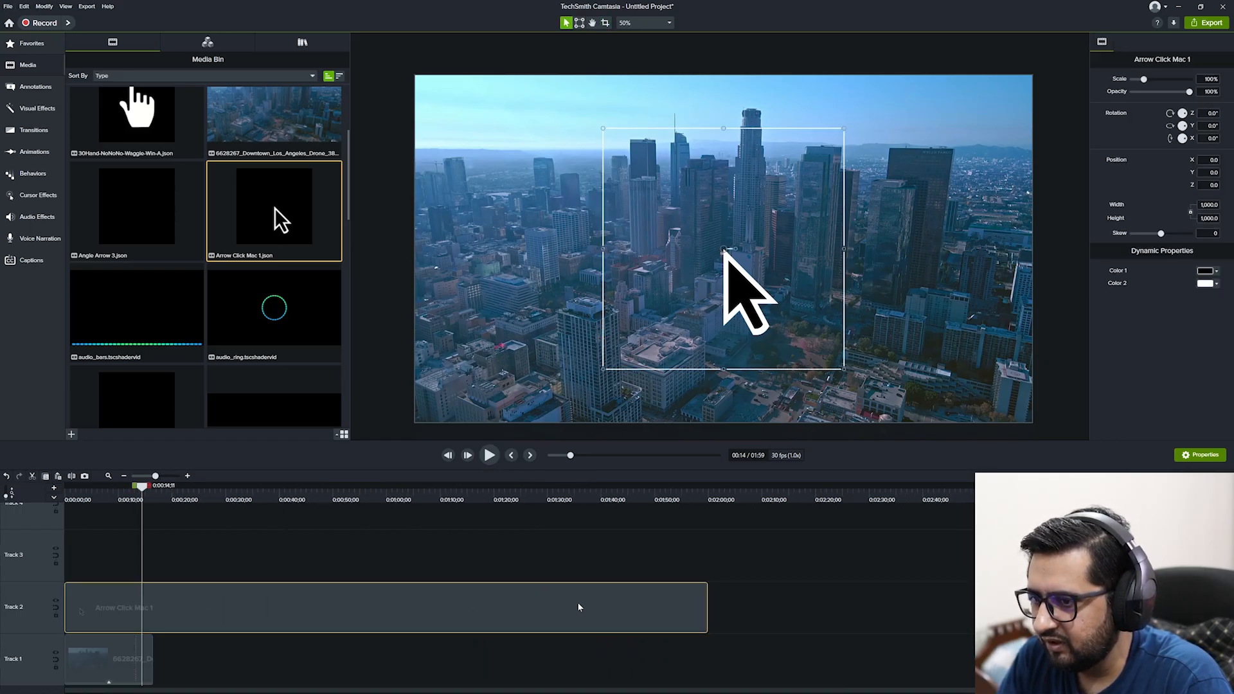
# Scale the Arrow Click Mac 1 clip down to 50% near the canvas center, and apply the Tiling effect to it.
pyautogui.moveTo(752, 318); pyautogui.dragTo(644, 318)
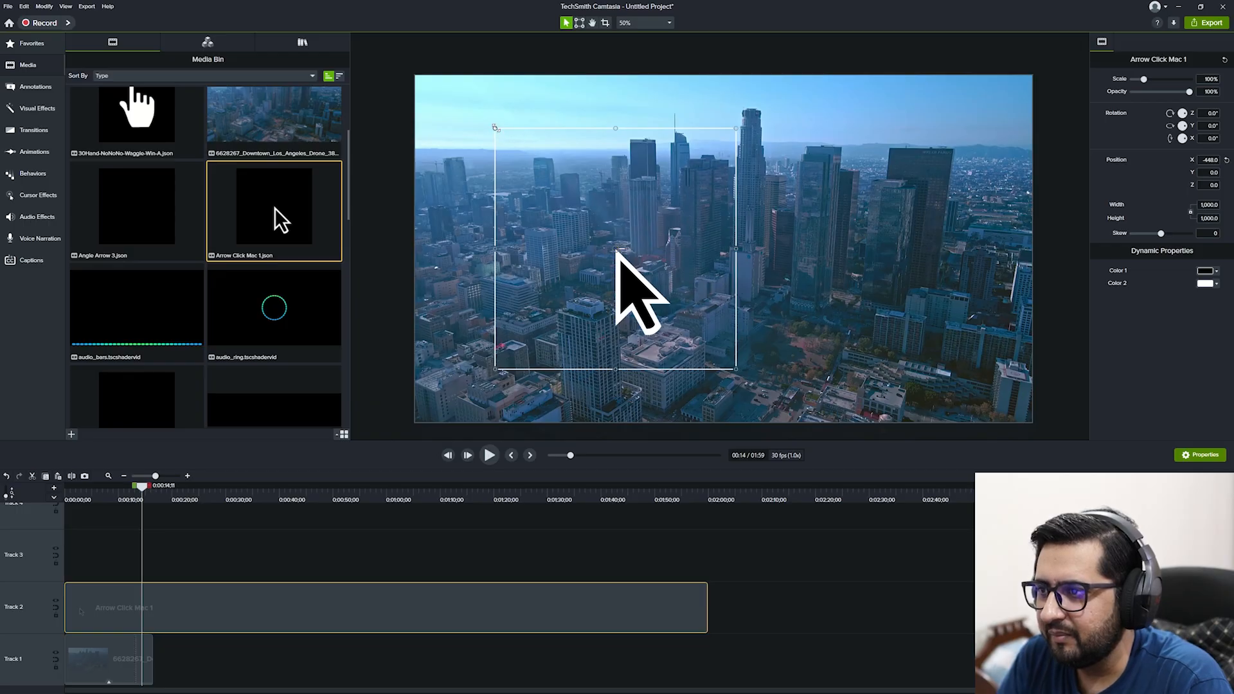
pyautogui.moveTo(494, 128); pyautogui.dragTo(616, 248)
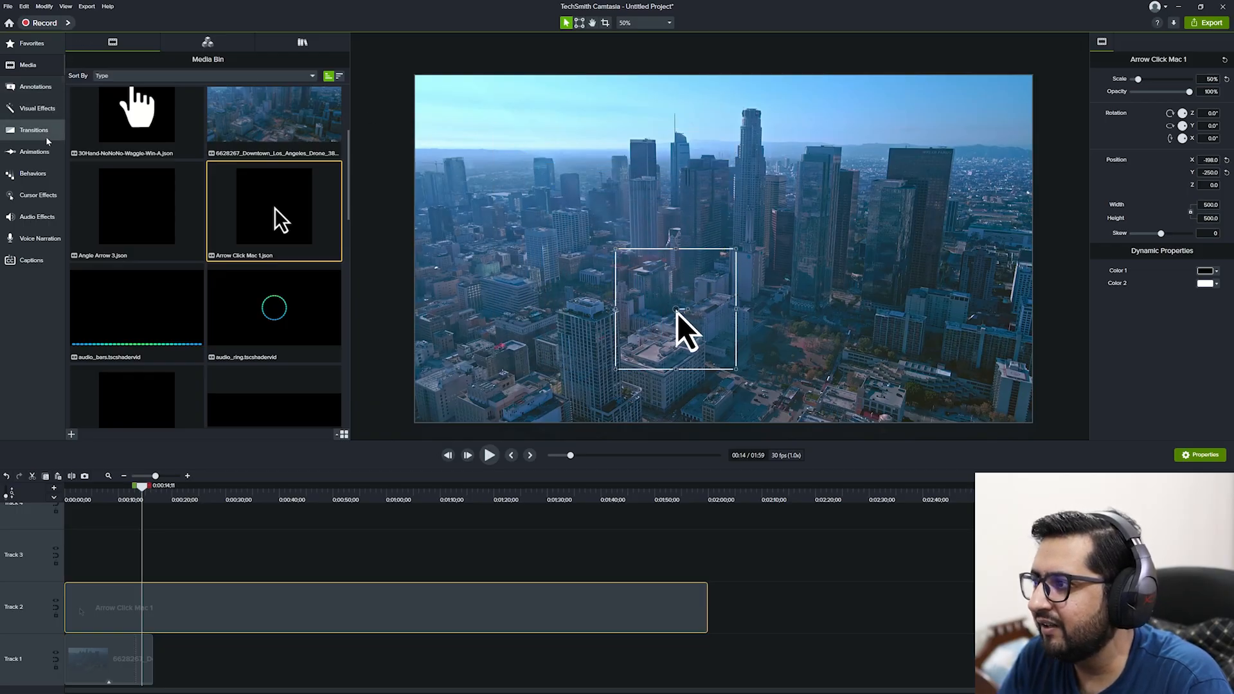
pyautogui.click(38, 108)
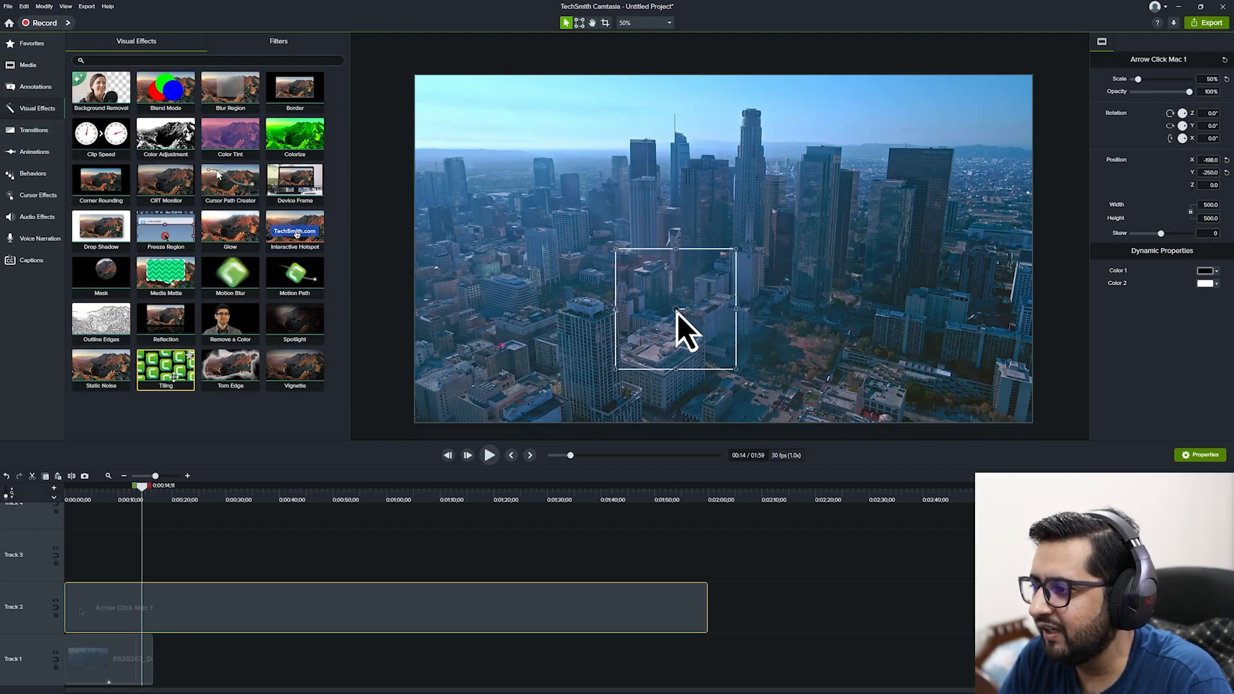
pyautogui.moveTo(175, 376); pyautogui.dragTo(276, 597)
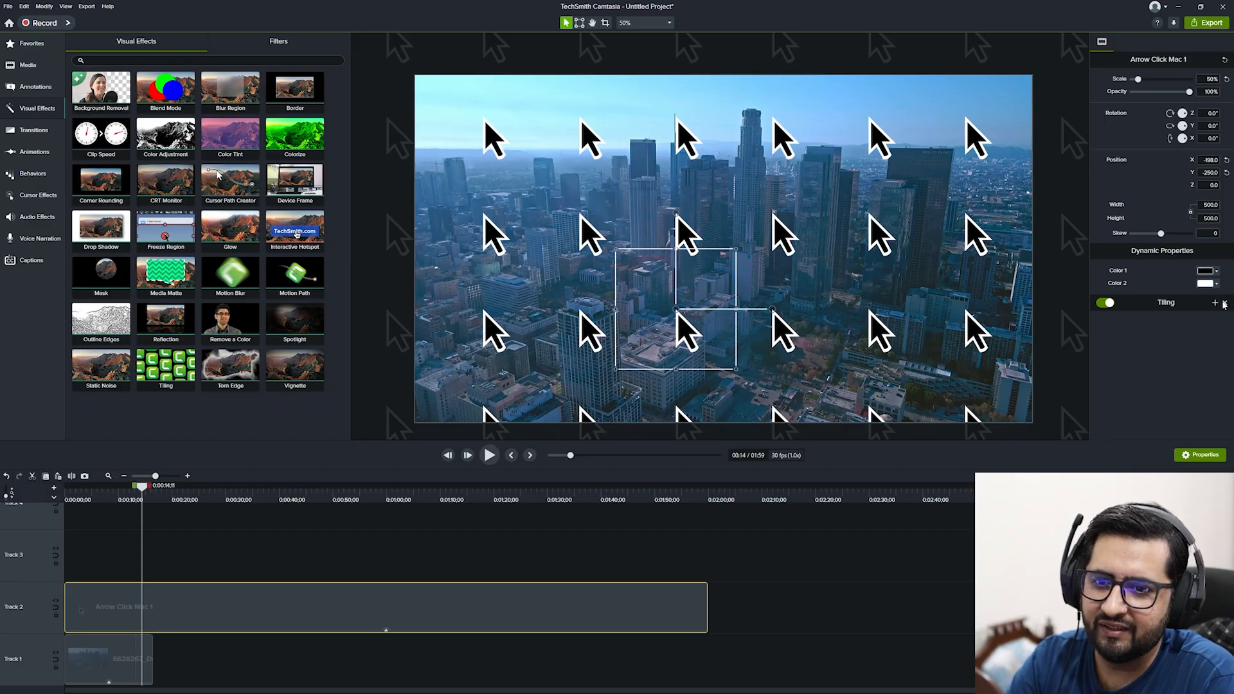
# Remove the Tiling effect and delete the Arrow Click Mac 1 clip from Track 2.
pyautogui.click(1224, 303)
pyautogui.press('Delete')
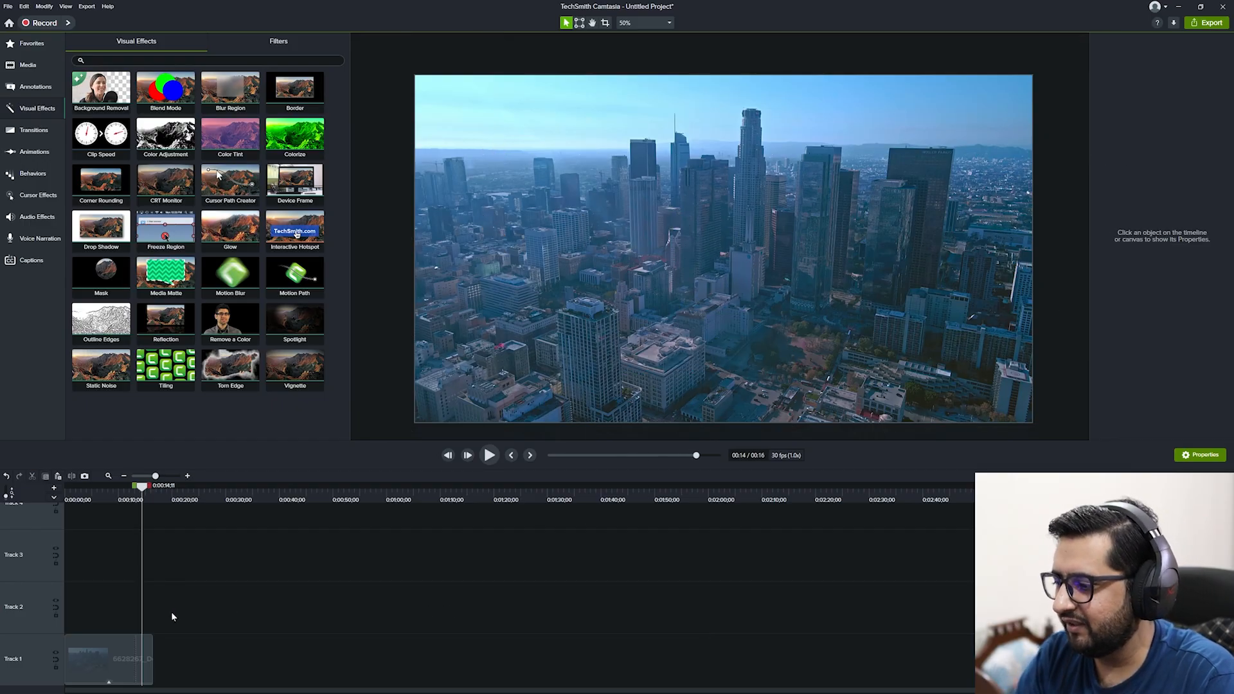
# Apply the Torn Edge effect to the city clip on Track 1 and inspect its edges at different canvas magnifications.
pyautogui.scroll(7, 141, 617)
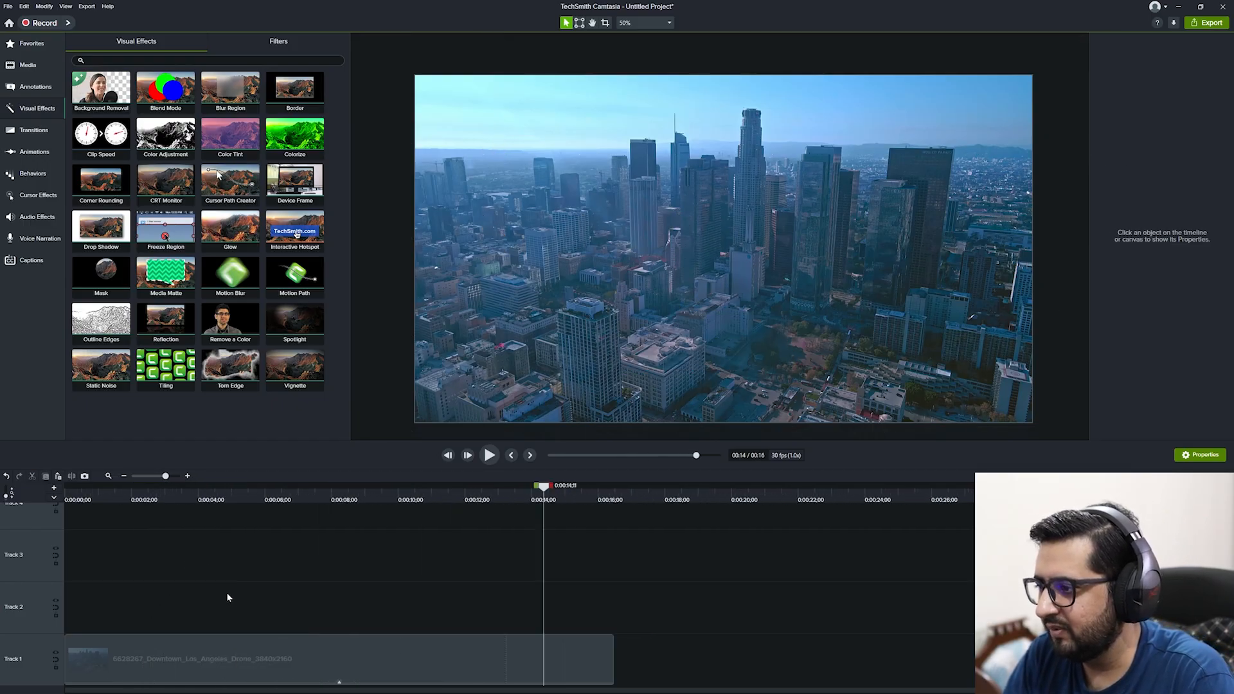
pyautogui.moveTo(231, 368); pyautogui.dragTo(388, 650)
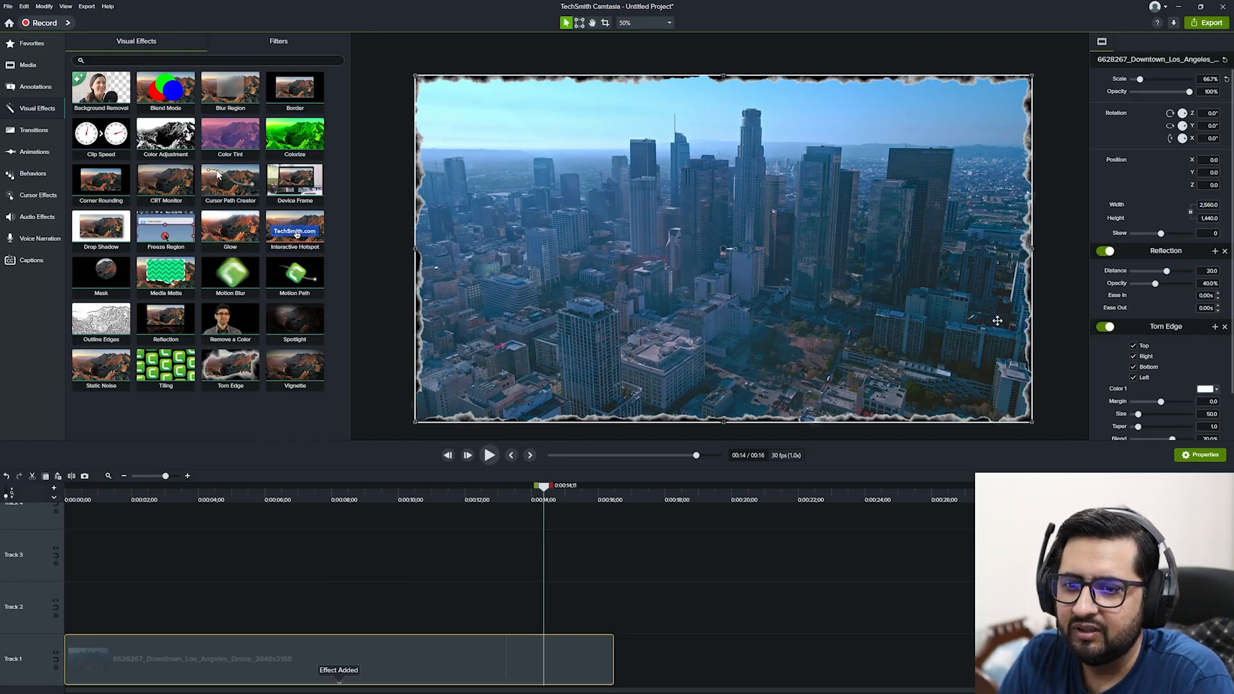
pyautogui.scroll(-5, 997, 321)
pyautogui.scroll(3, 896, 296)
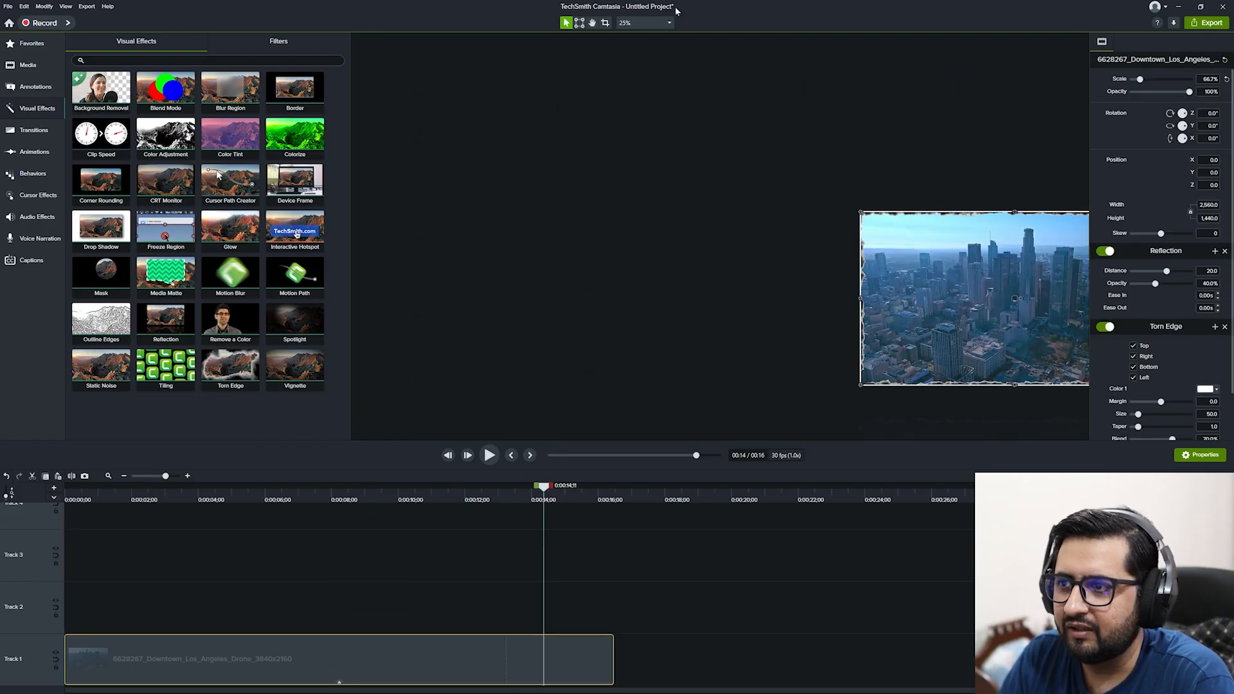
pyautogui.scroll(-2, 873, 234)
pyautogui.scroll(3, 881, 238)
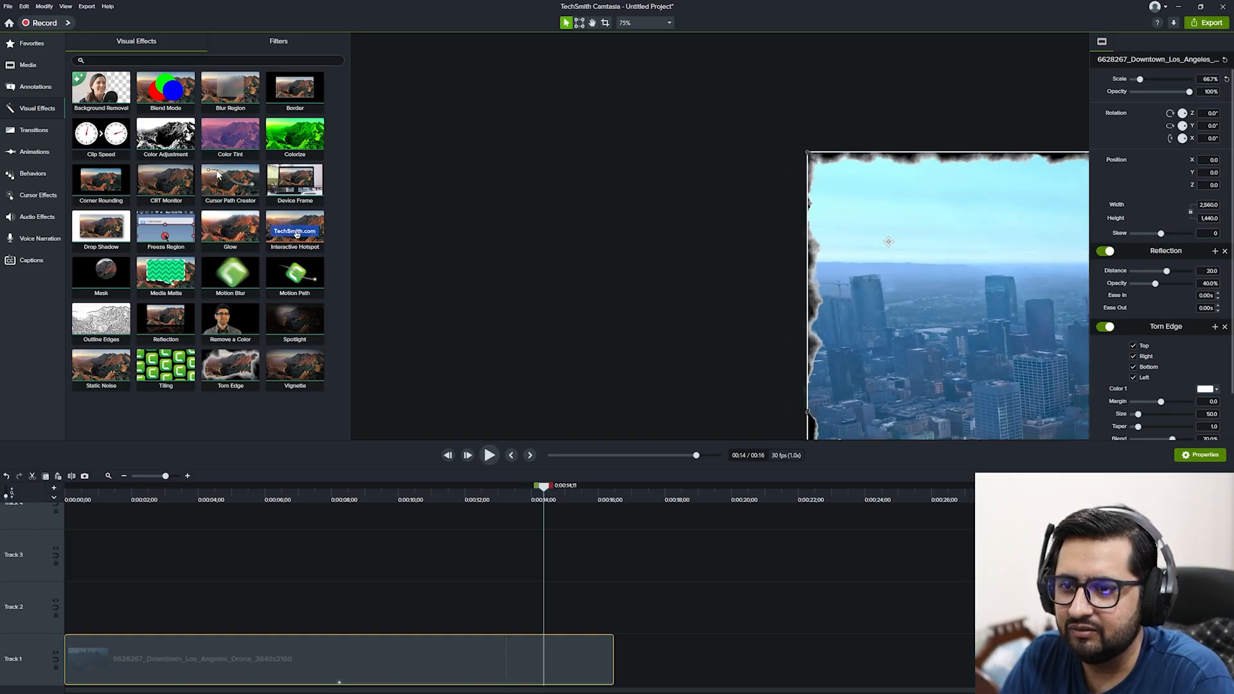
pyautogui.scroll(-1, 888, 242)
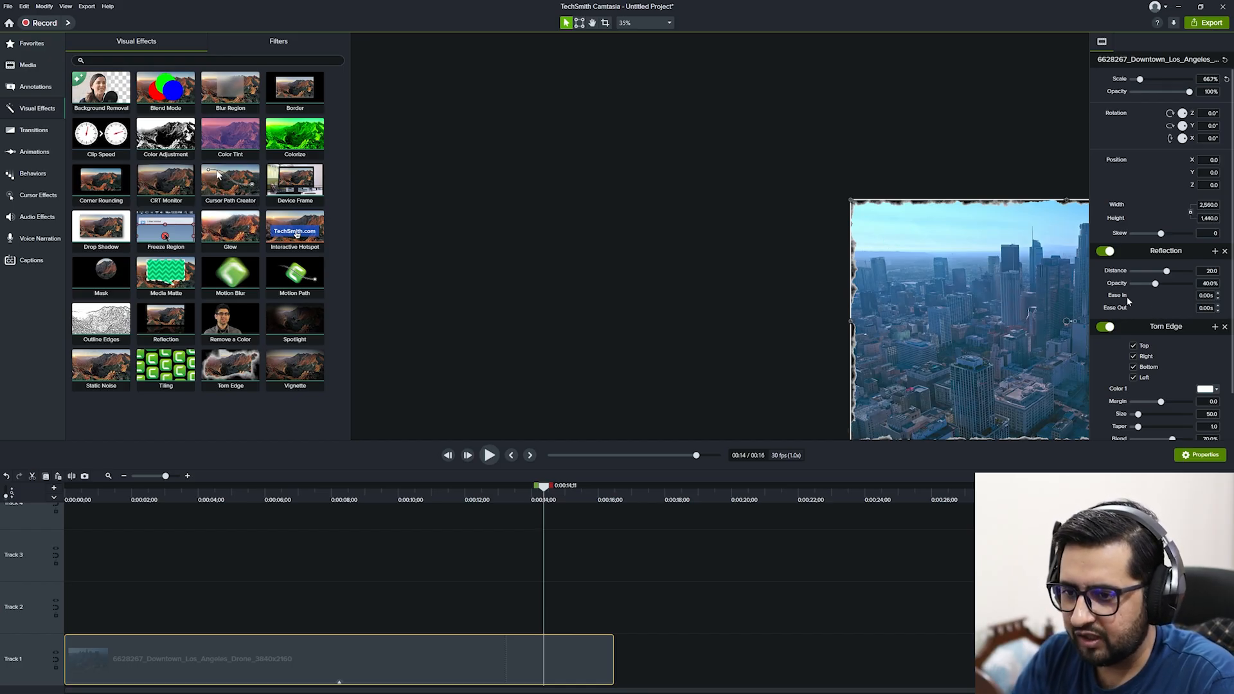
# Pan the canvas view to center the city clip, and return to the selection mode.
pyautogui.press('space')
pyautogui.moveTo(986, 279); pyautogui.dragTo(653, 206)
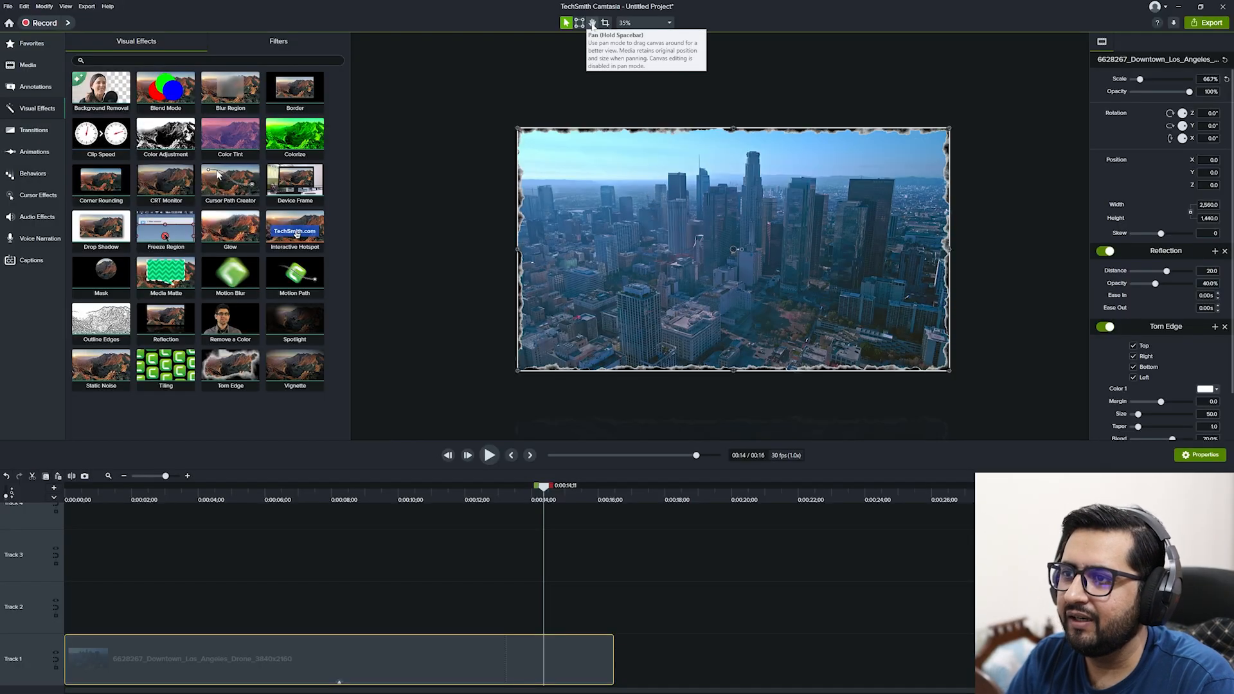
pyautogui.click(592, 24)
pyautogui.moveTo(729, 189); pyautogui.dragTo(692, 187)
pyautogui.click(592, 24)
pyautogui.moveTo(692, 229); pyautogui.dragTo(743, 231)
pyautogui.click(566, 25)
pyautogui.press('space')
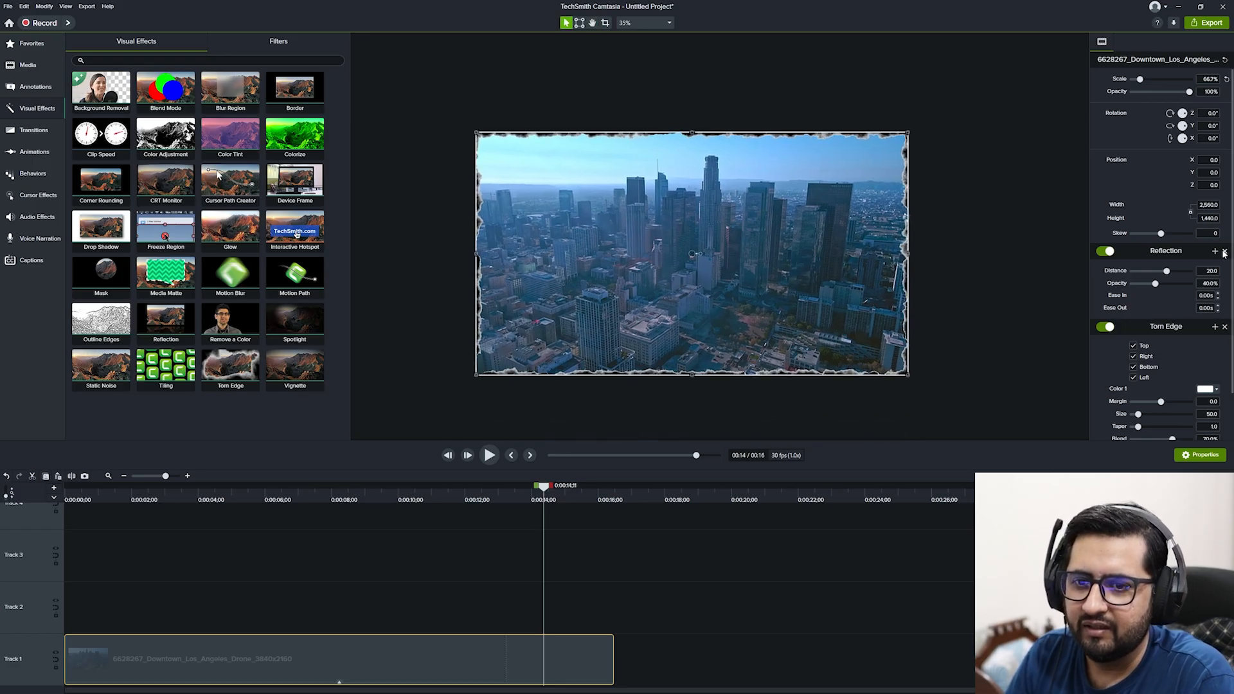
# Remove the Reflection and Torn Edge effects from the city clip.
pyautogui.click(1224, 252)
pyautogui.click(1225, 251)
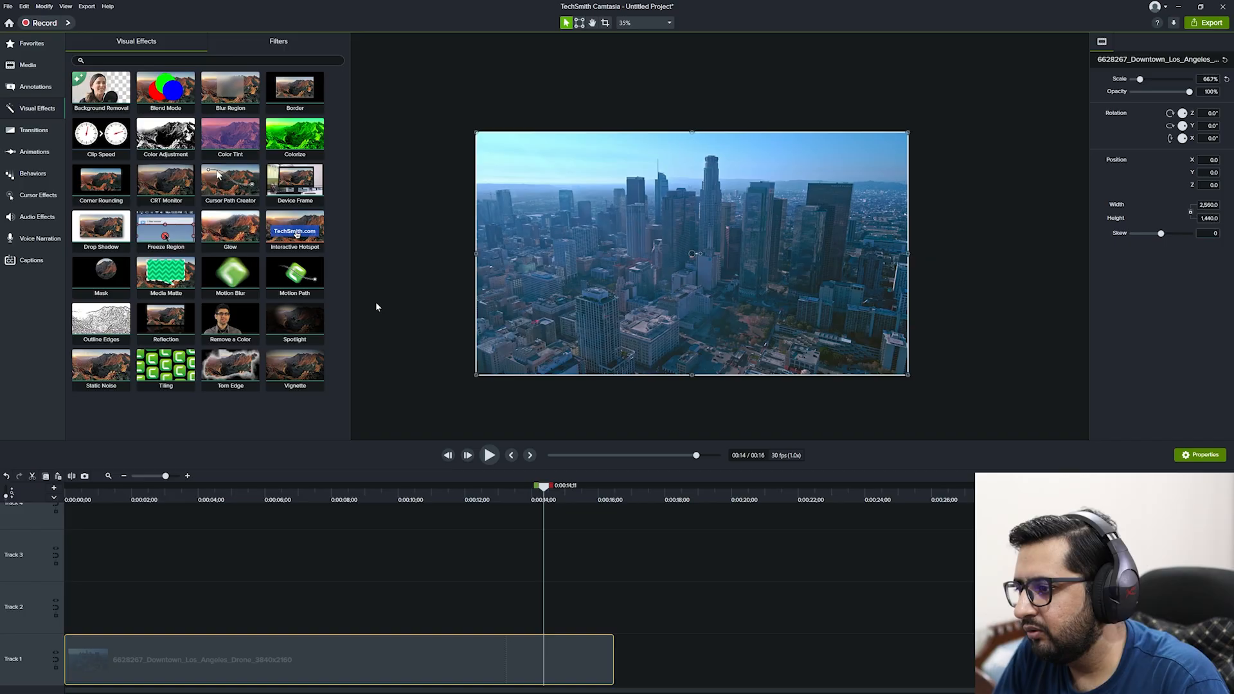
# Apply a Vignette to the city clip with amount about -54, size about 64, roundness about -97 and feather about 246.
pyautogui.moveTo(294, 366); pyautogui.dragTo(619, 278)
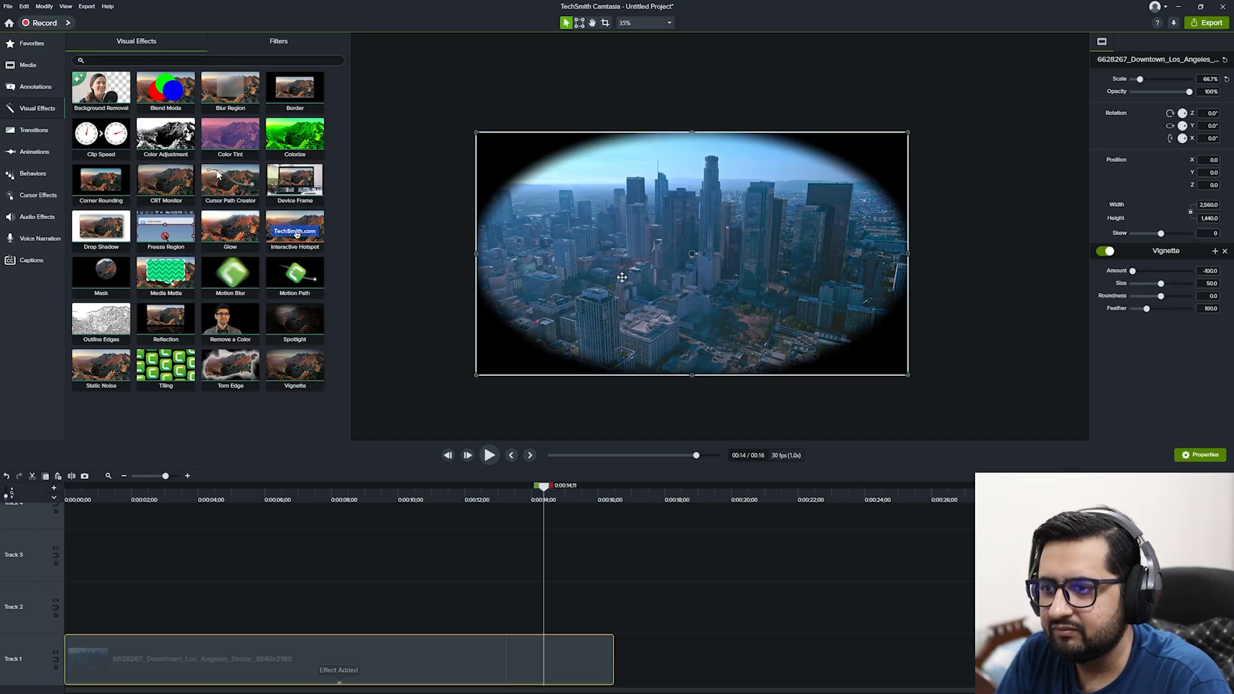
pyautogui.moveTo(1133, 272); pyautogui.dragTo(1171, 309)
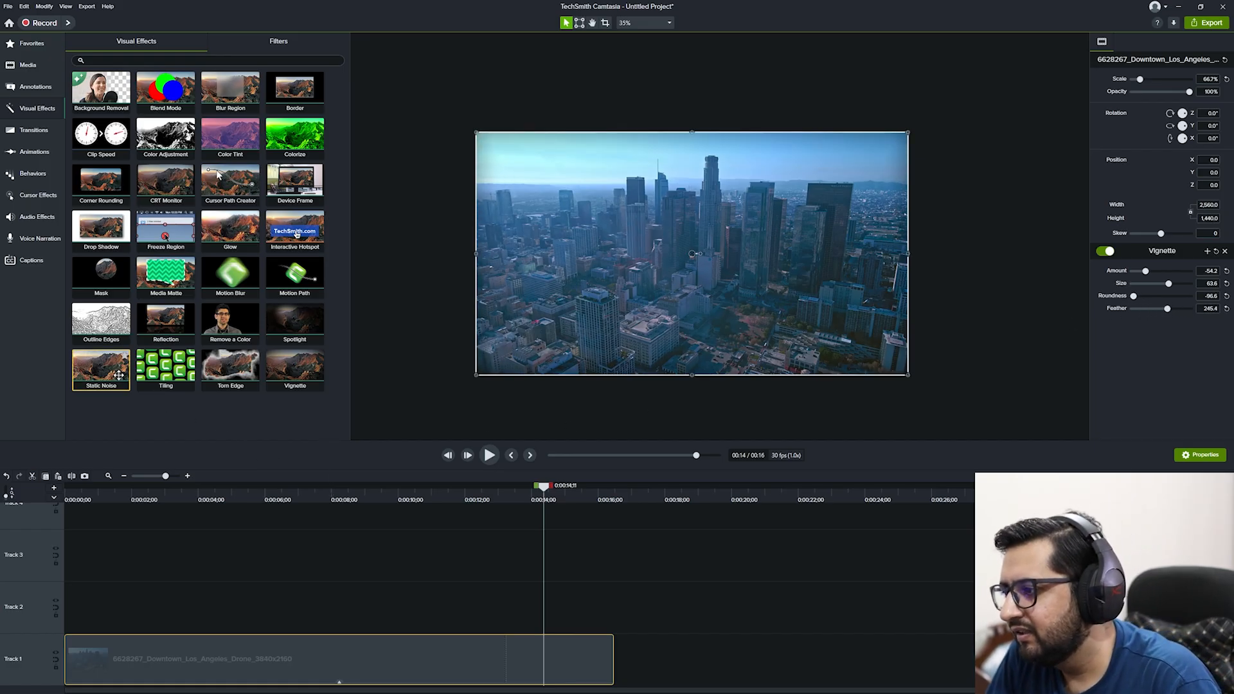
# Add the Static Noise effect to the city clip and preview it from about the 4-second mark.
pyautogui.moveTo(106, 371); pyautogui.dragTo(393, 649)
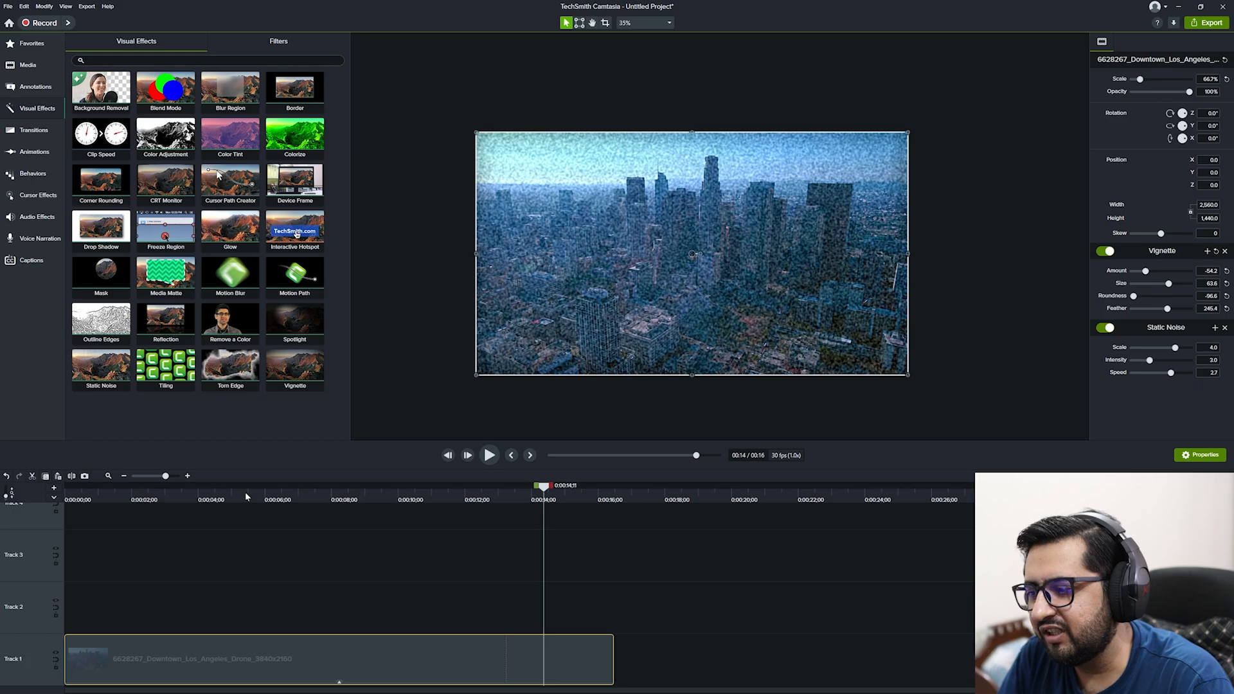
pyautogui.click(215, 502)
pyautogui.press('space')
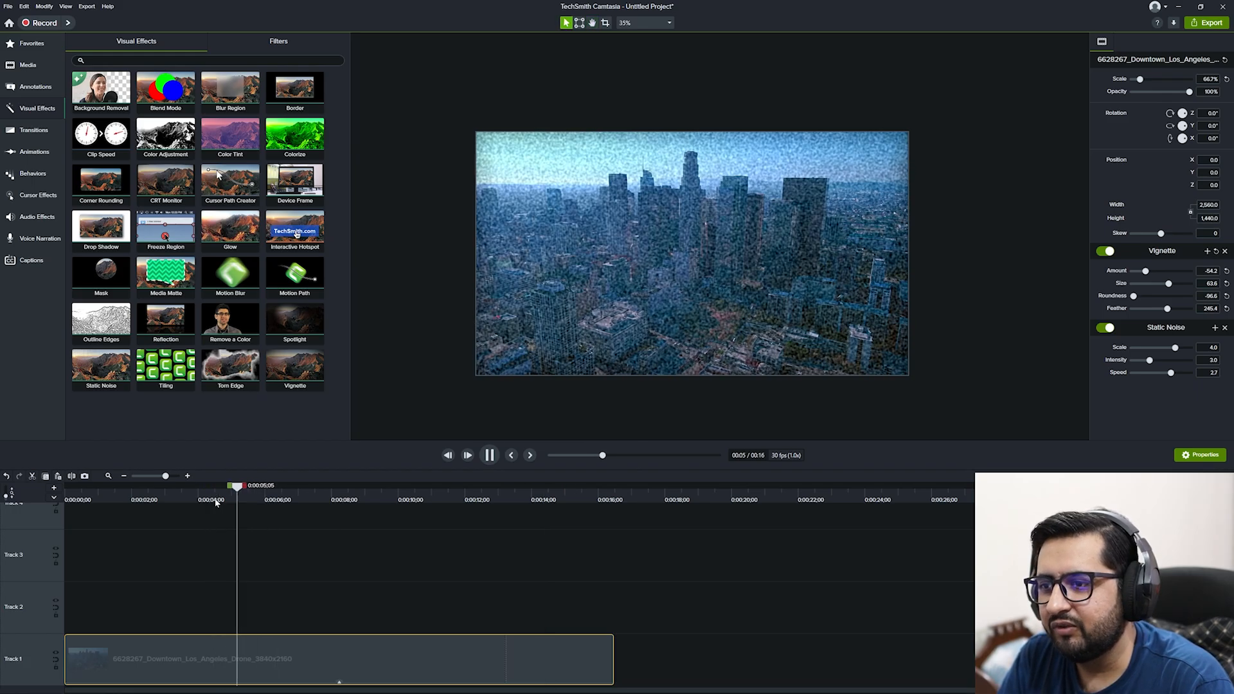
pyautogui.press('space')
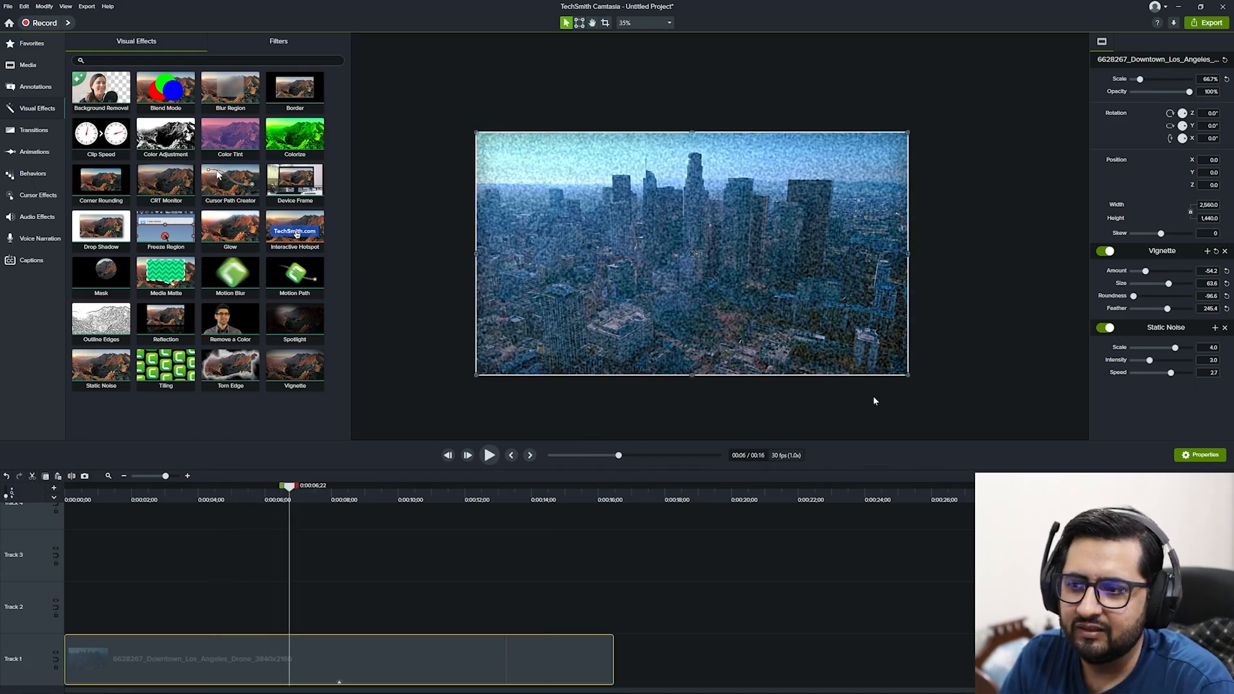
# Set the Static Noise intensity to 1.5 and play a short stretch of the clip.
pyautogui.moveTo(1150, 360); pyautogui.dragTo(1142, 362)
pyautogui.press('space')
pyautogui.press('space')
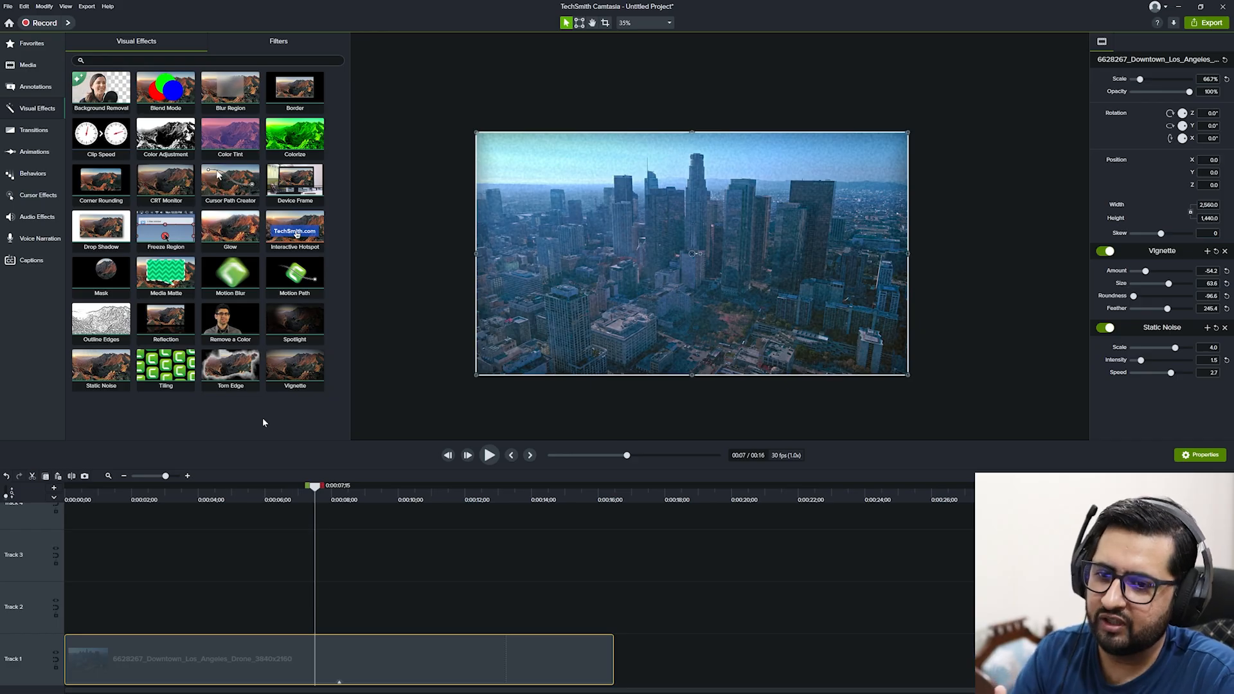
# Remove the Vignette and Static Noise effects from the city clip.
pyautogui.click(1224, 251)
pyautogui.click(1225, 252)
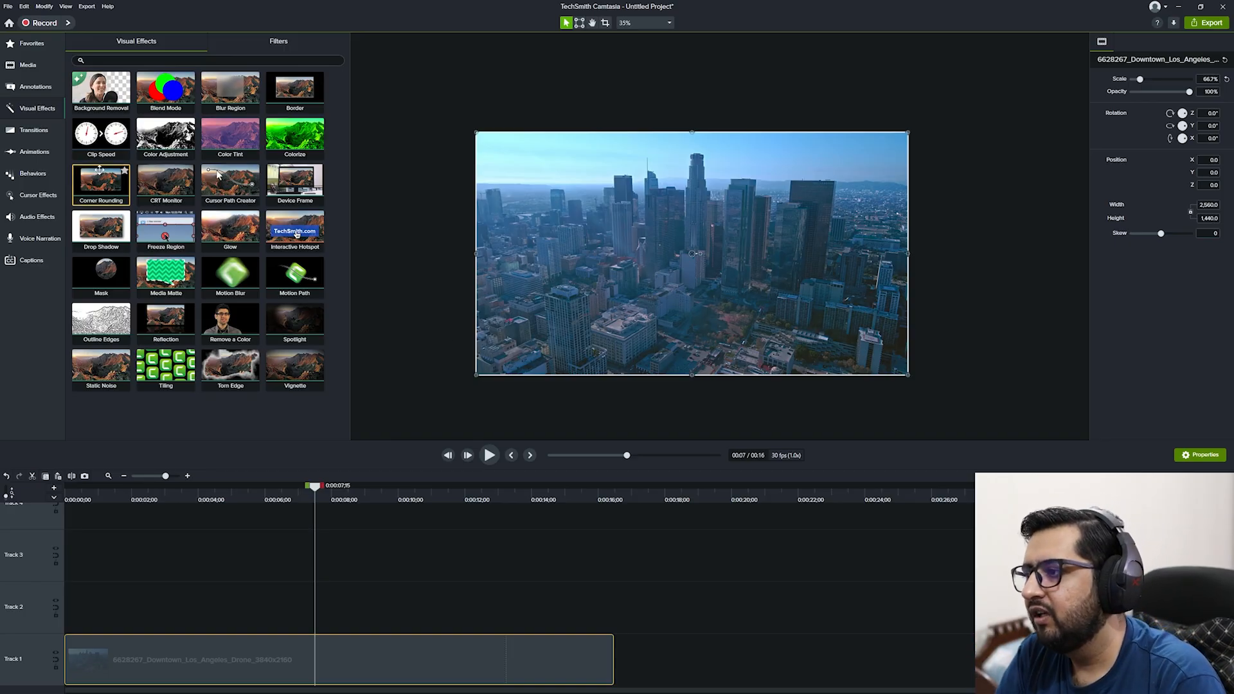
# Try Corner Rounding on the city clip with a radius of about 293, and remove the effect.
pyautogui.moveTo(102, 183); pyautogui.dragTo(614, 272)
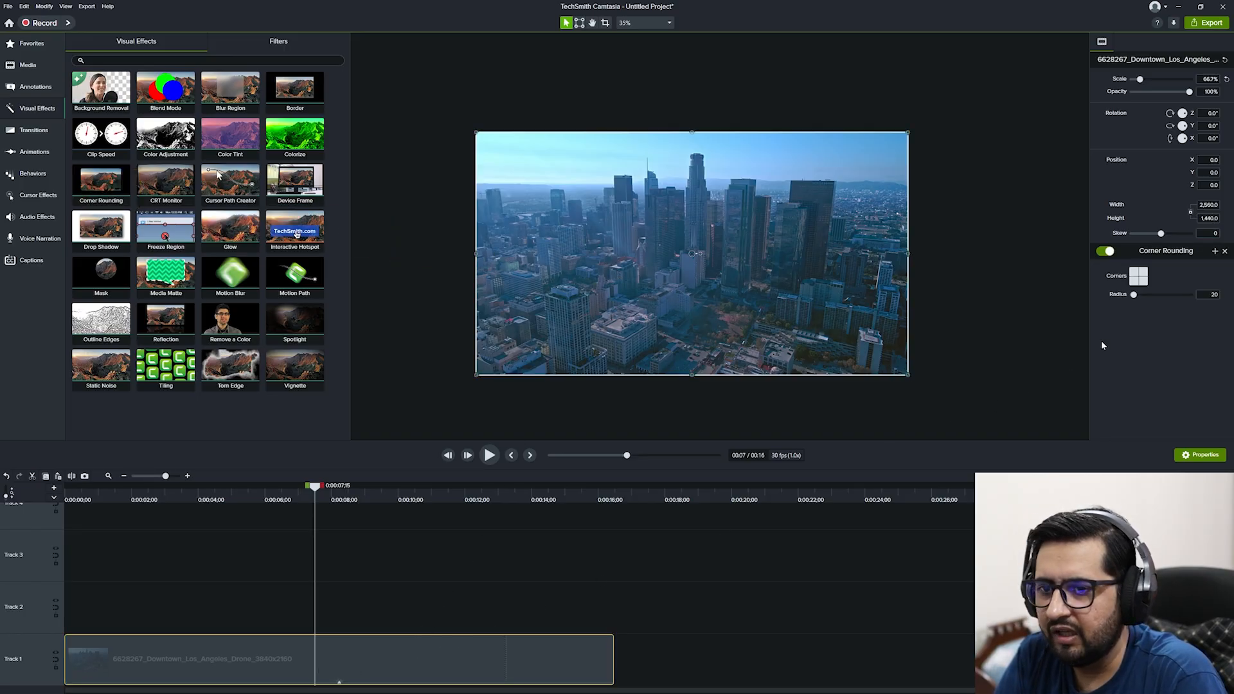
pyautogui.moveTo(1134, 295)
pyautogui.mouseDown()
pyautogui.moveTo(1203, 295)
pyautogui.moveTo(1136, 296)
pyautogui.moveTo(1155, 296)
pyautogui.mouseUp()
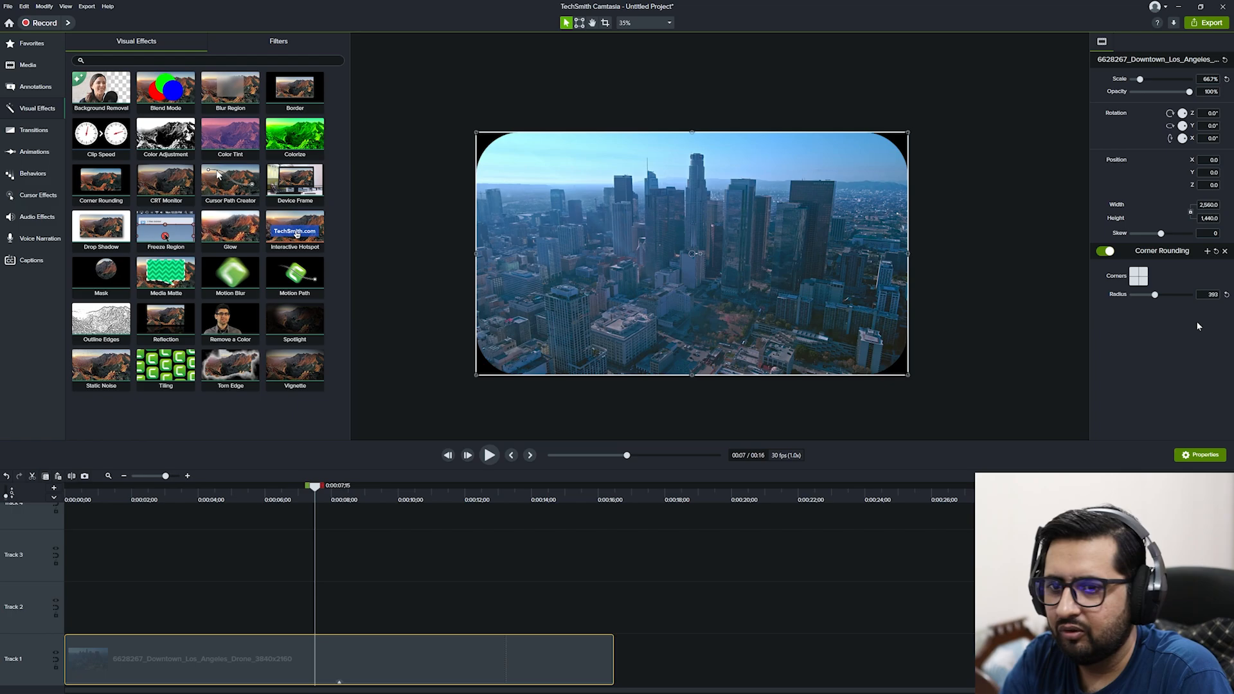
pyautogui.click(1224, 251)
# Apply the CRT Monitor effect to the city clip and preview it from about the 4-second mark.
pyautogui.moveTo(166, 181); pyautogui.dragTo(595, 247)
pyautogui.click(214, 500)
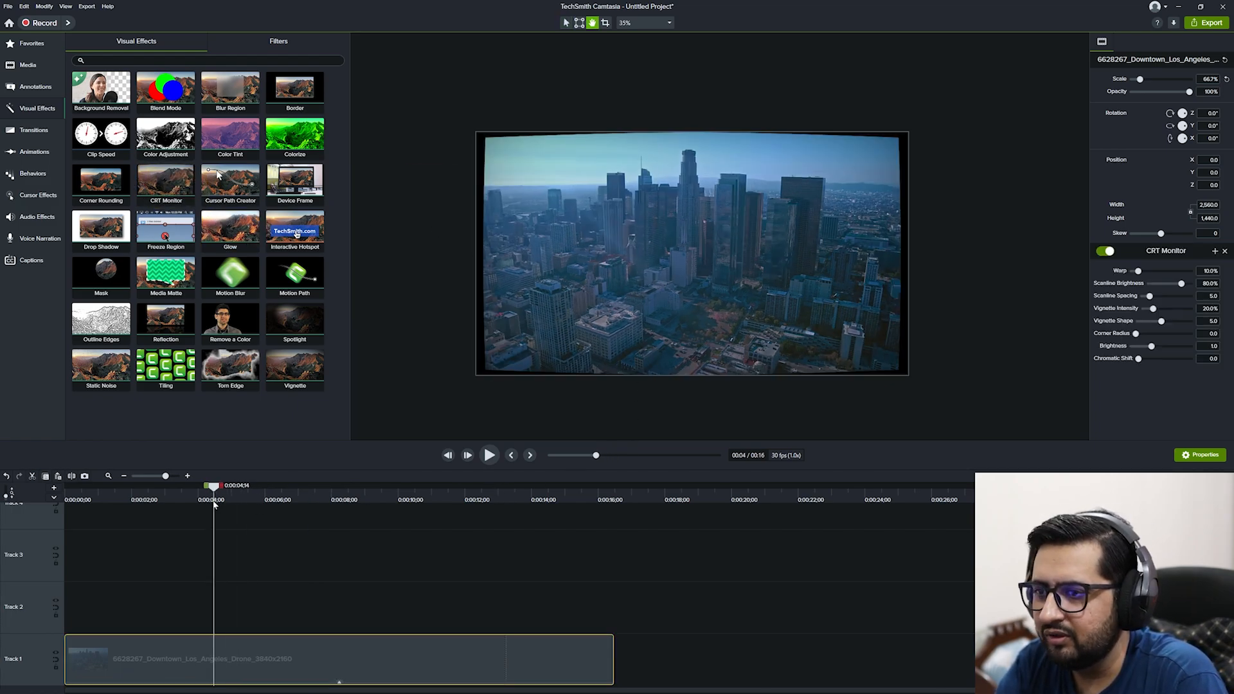
pyautogui.press('space')
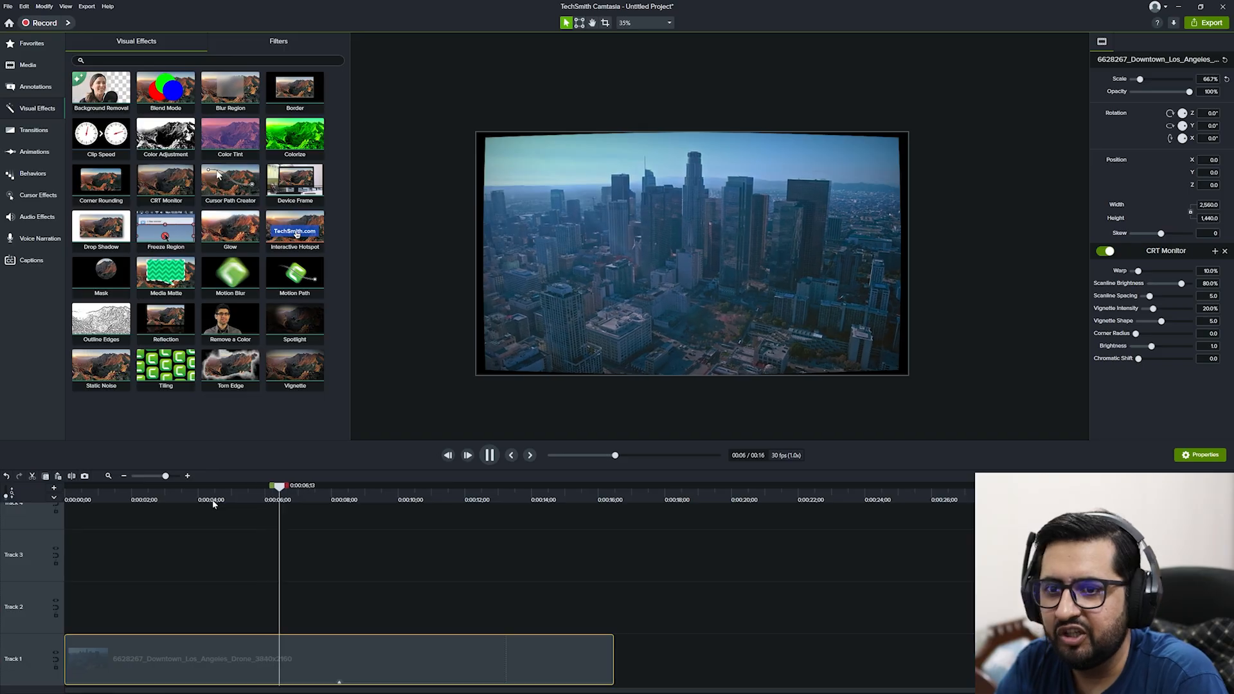
pyautogui.press('space')
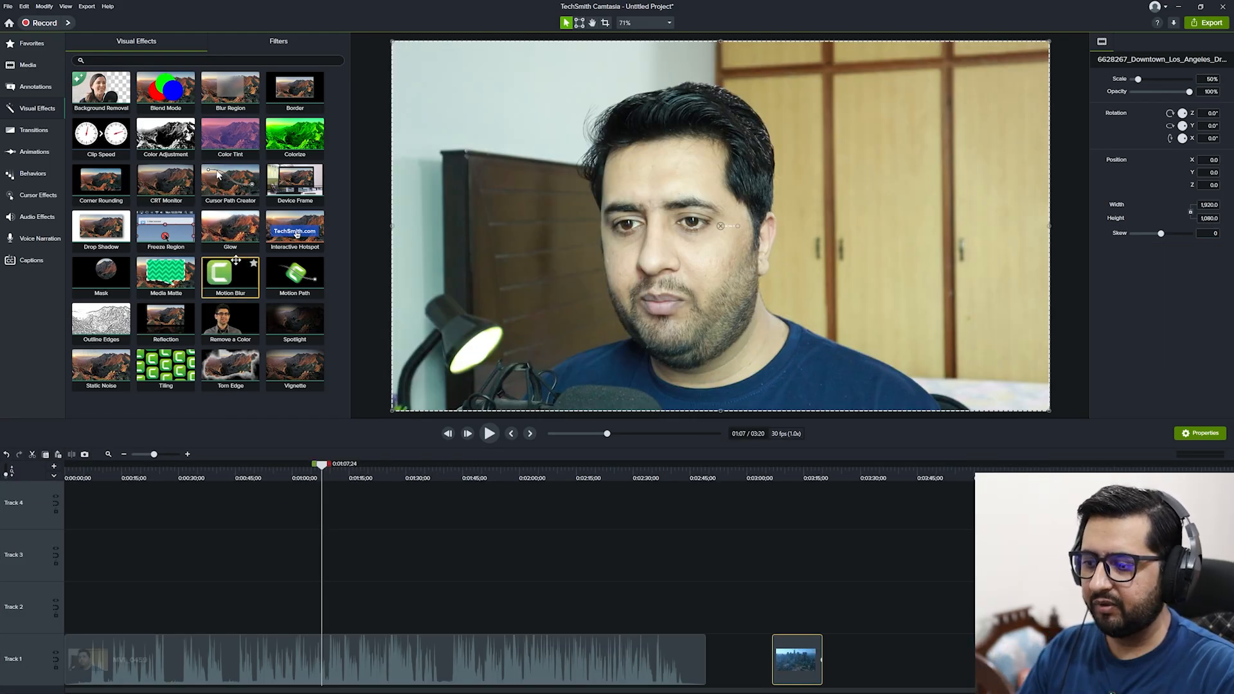
# Play a short stretch of the webcam clip from around 1:13.
pyautogui.click(343, 476)
pyautogui.press('space')
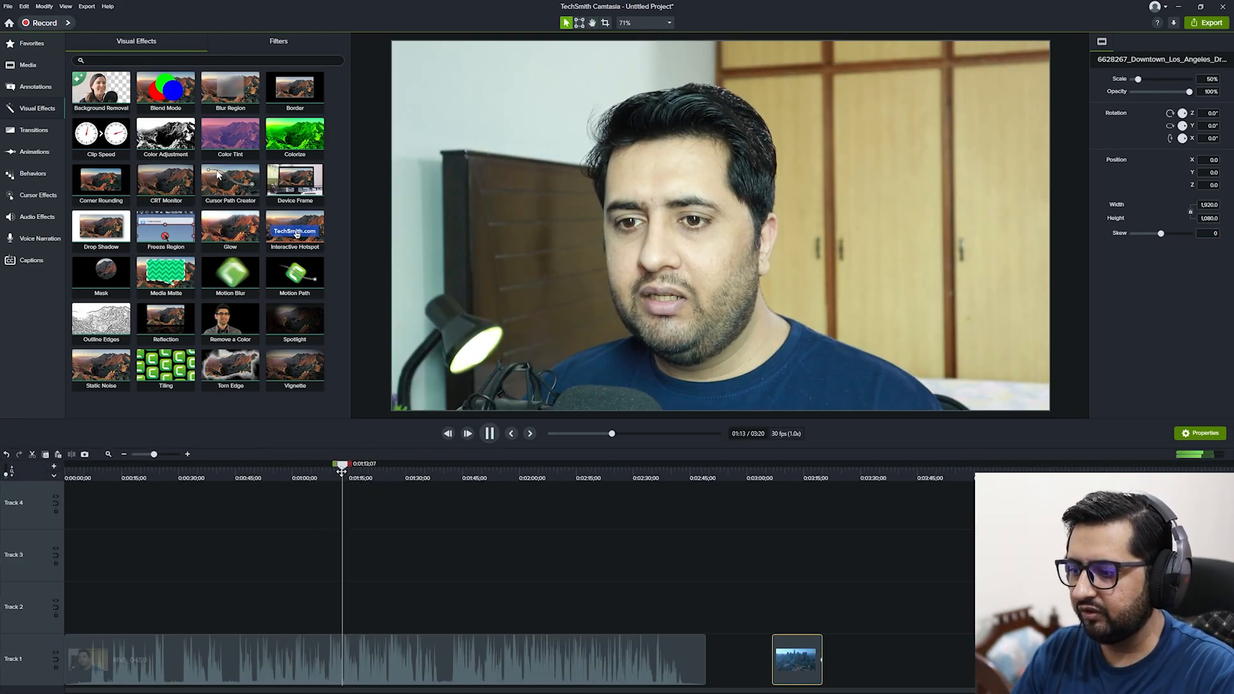
pyautogui.press('space')
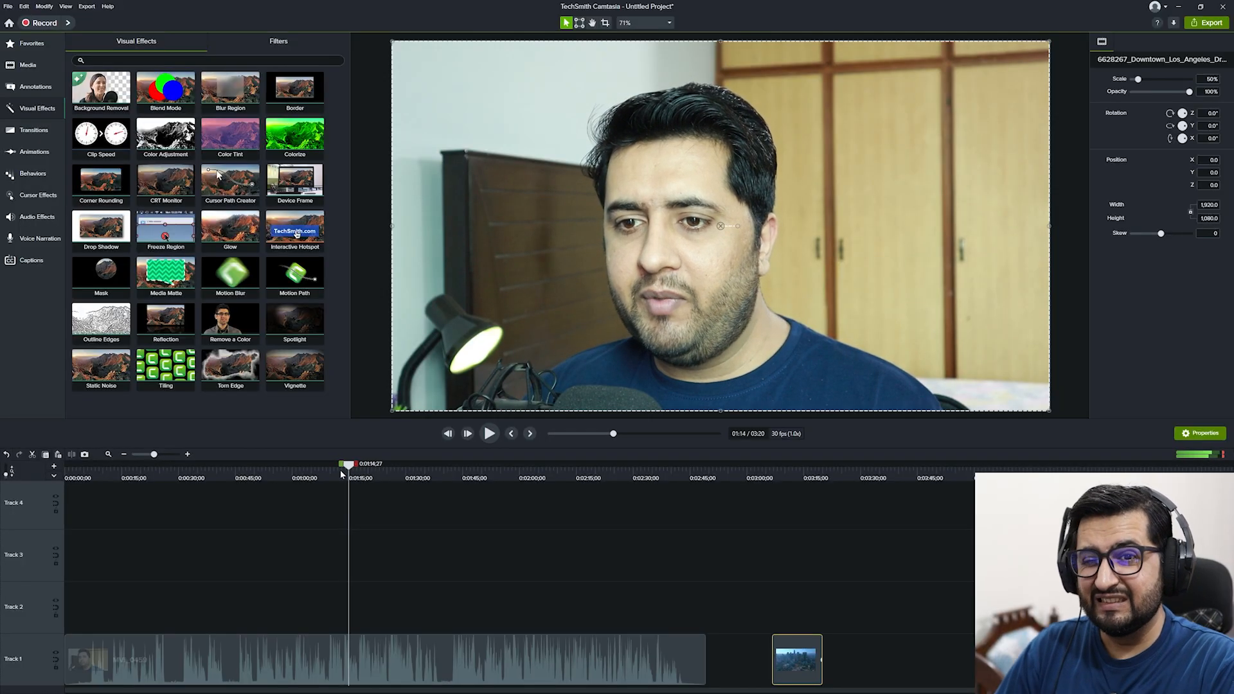
# Lower the audio gain of the webcam clip MVI_0459 to 18% and play it briefly to check the volume.
pyautogui.click(392, 656)
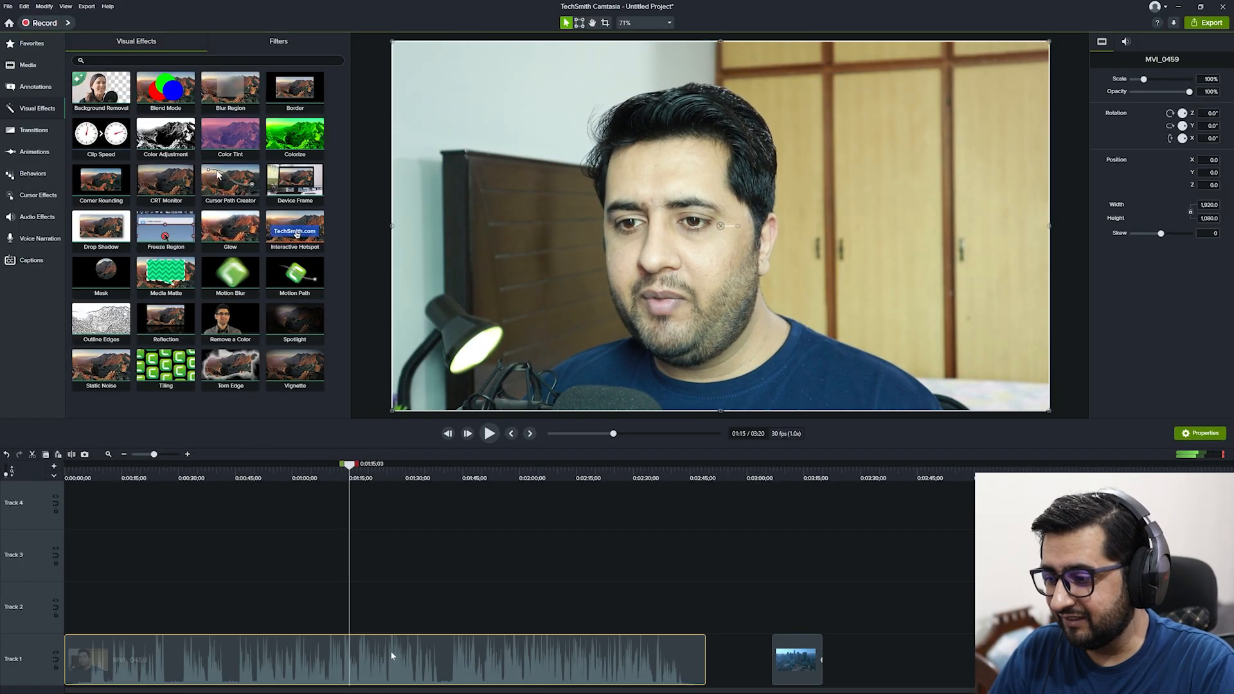
pyautogui.click(1125, 41)
pyautogui.moveTo(1167, 79); pyautogui.dragTo(1148, 80)
pyautogui.press('space')
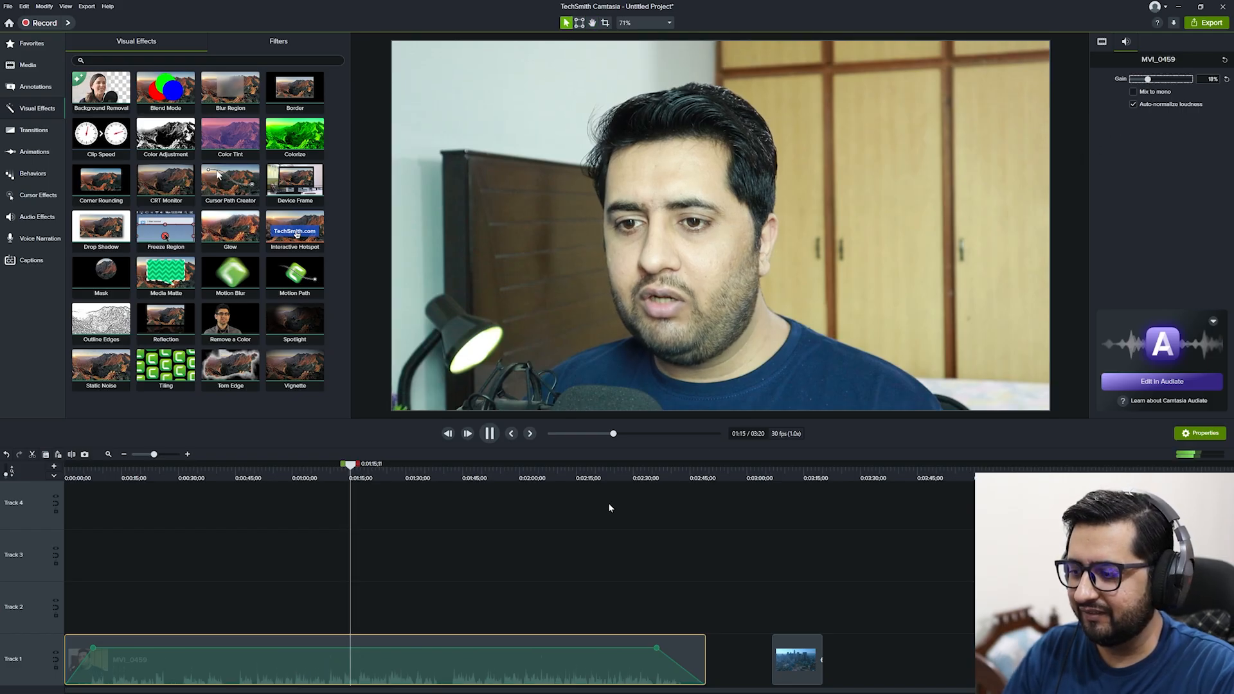
pyautogui.press('space')
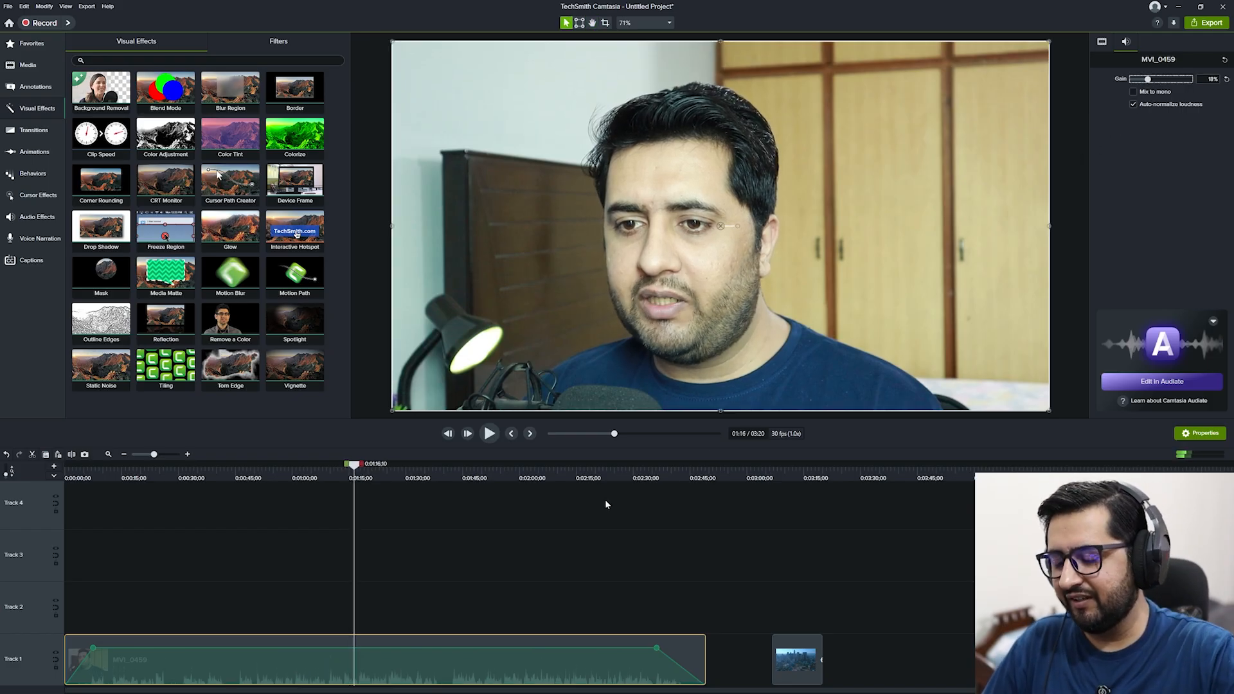
# Add the Clip Speed effect to the webcam clip and expand its effect bar on the timeline.
pyautogui.moveTo(97, 136); pyautogui.dragTo(276, 653)
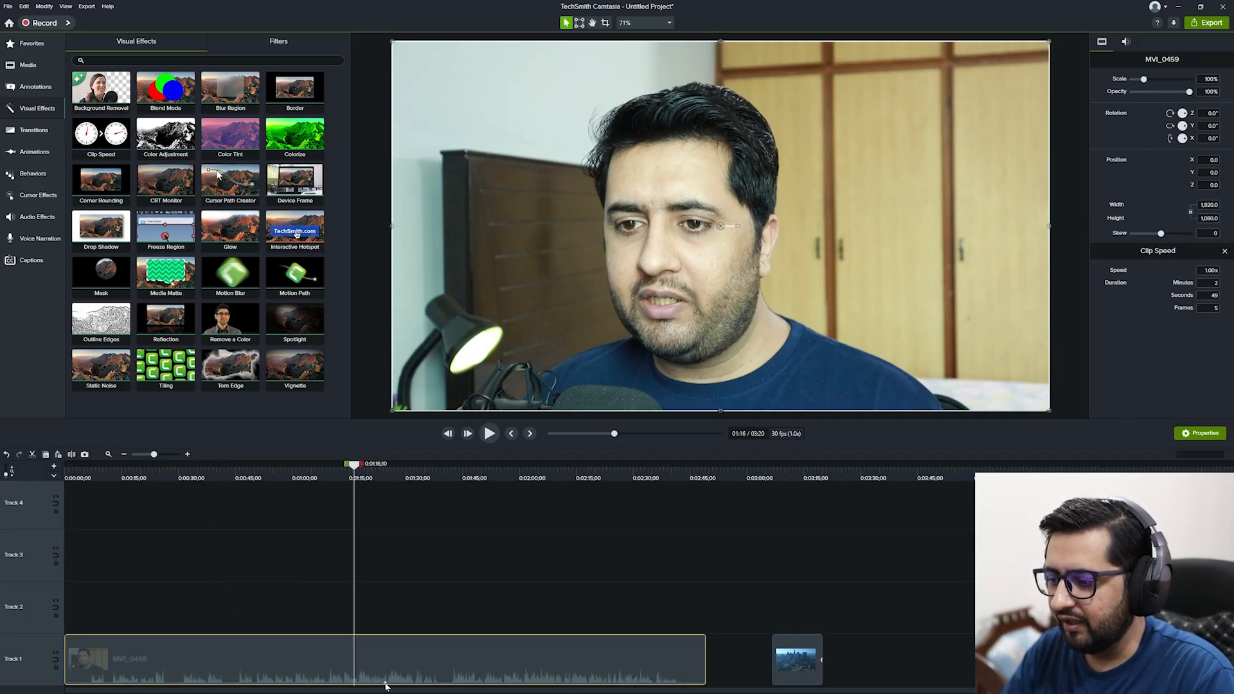
pyautogui.click(385, 686)
pyautogui.click(386, 678)
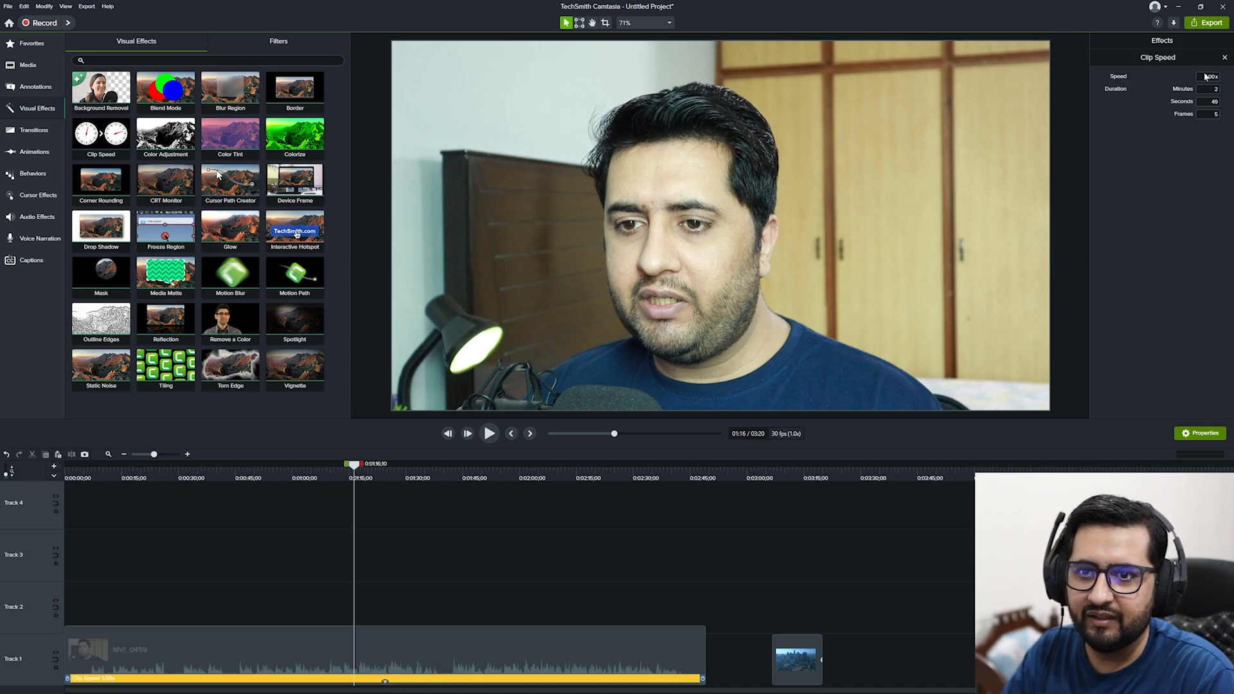
# Set the webcam clip's speed to 2.00x, and stretch the end of its Clip Speed bar to just before the city clip.
pyautogui.click(1209, 76)
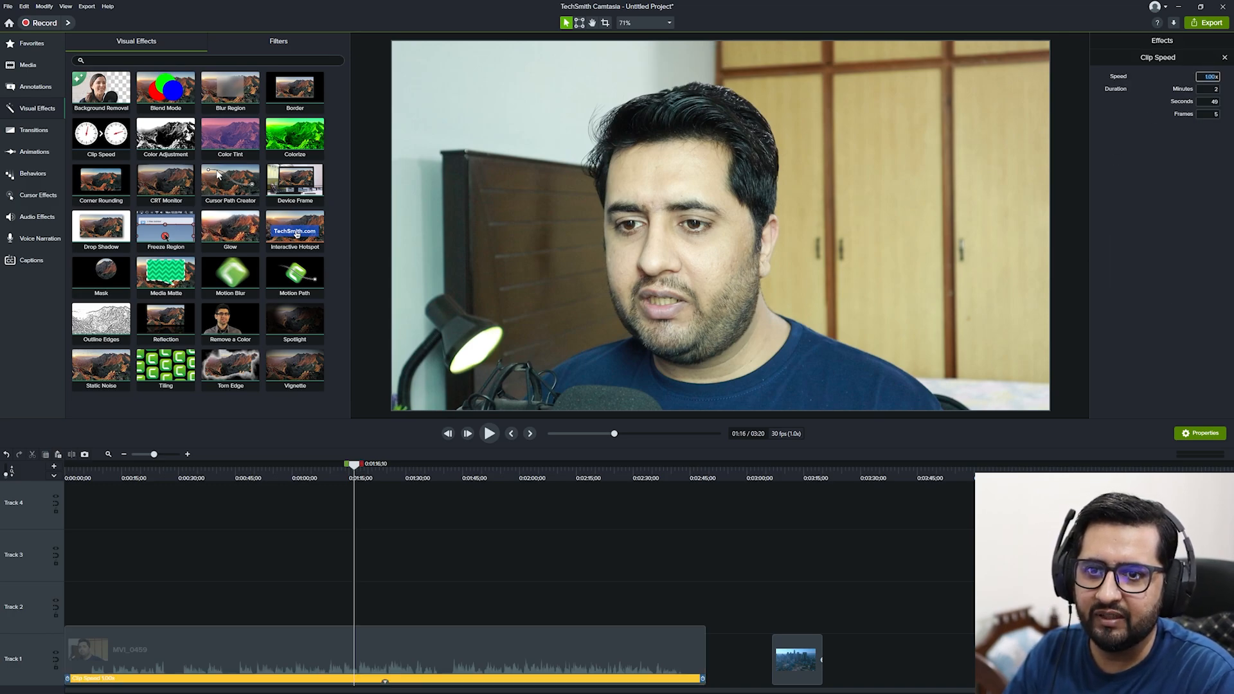
pyautogui.write('2')
pyautogui.press('Return')
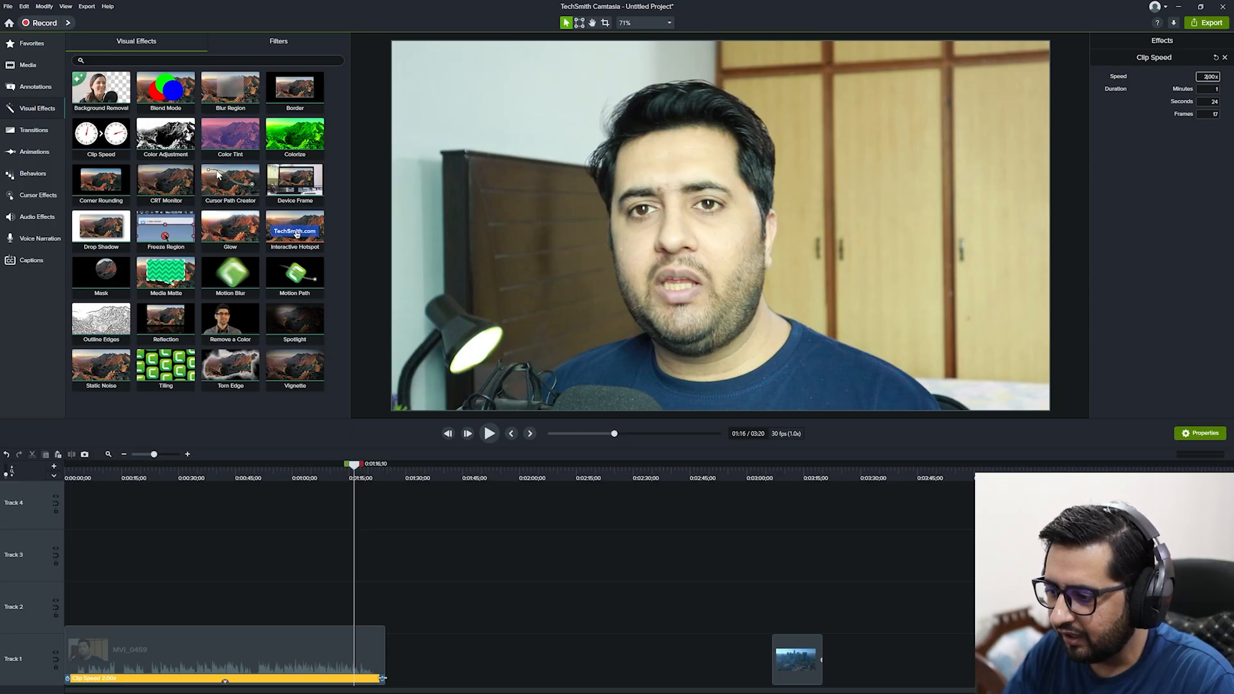
pyautogui.moveTo(386, 680); pyautogui.dragTo(769, 682)
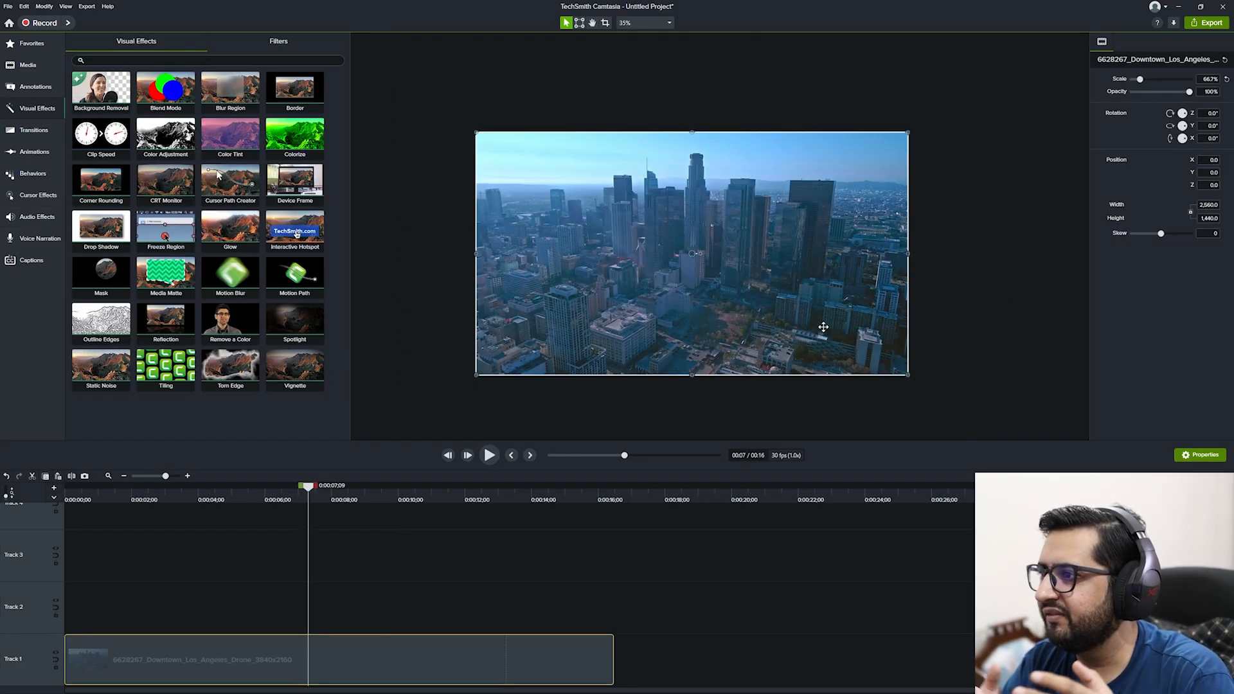
# Apply the Silver filter to the city clip and preview it by moving the playhead to about the 11-second mark.
pyautogui.click(278, 41)
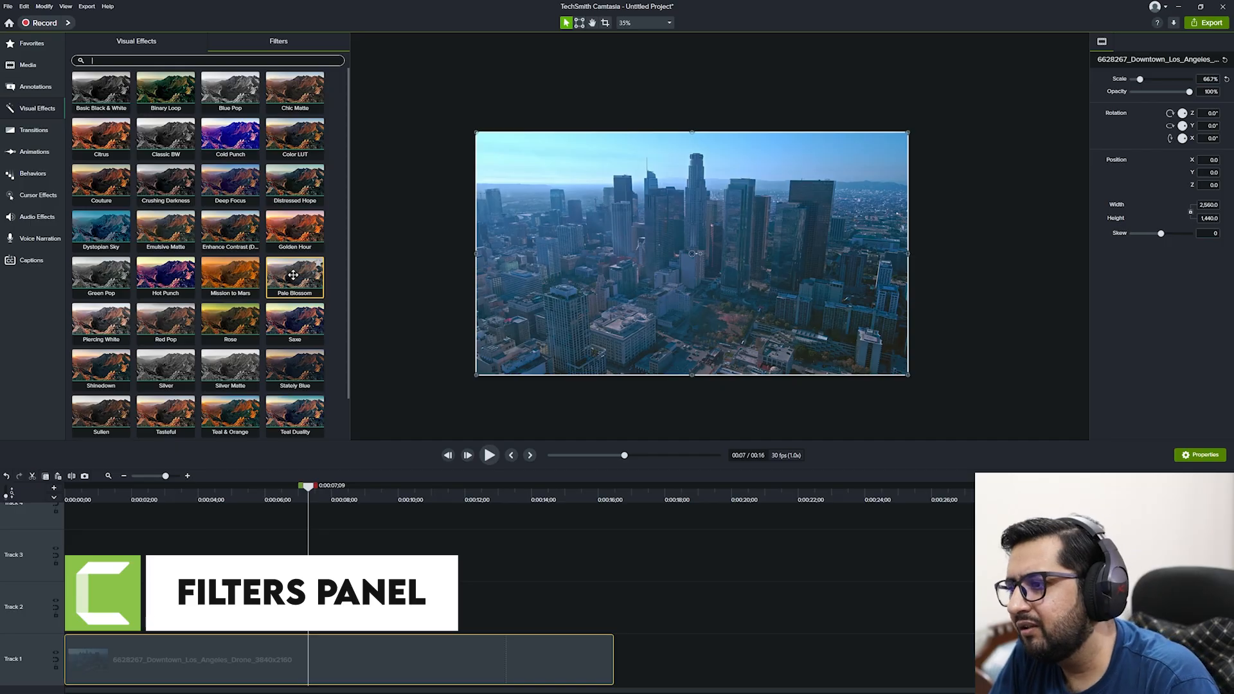
pyautogui.scroll(-2, 220, 264)
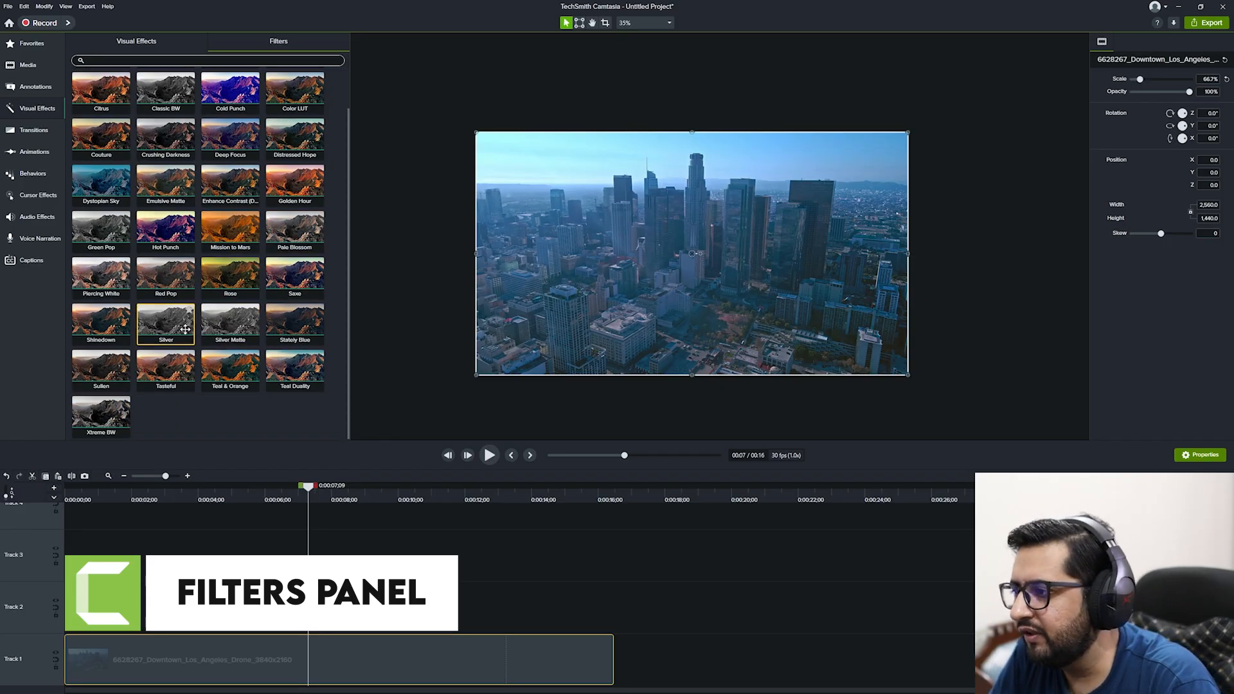
pyautogui.moveTo(165, 321); pyautogui.dragTo(340, 657)
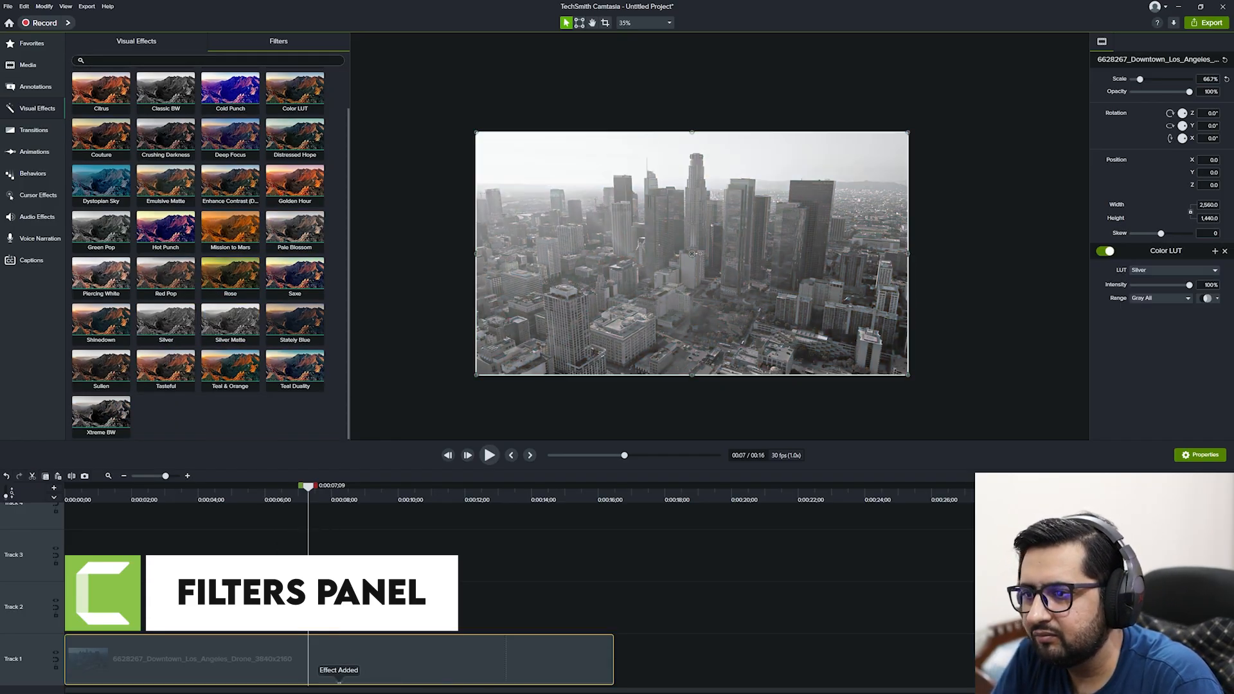
pyautogui.moveTo(309, 495); pyautogui.dragTo(435, 495)
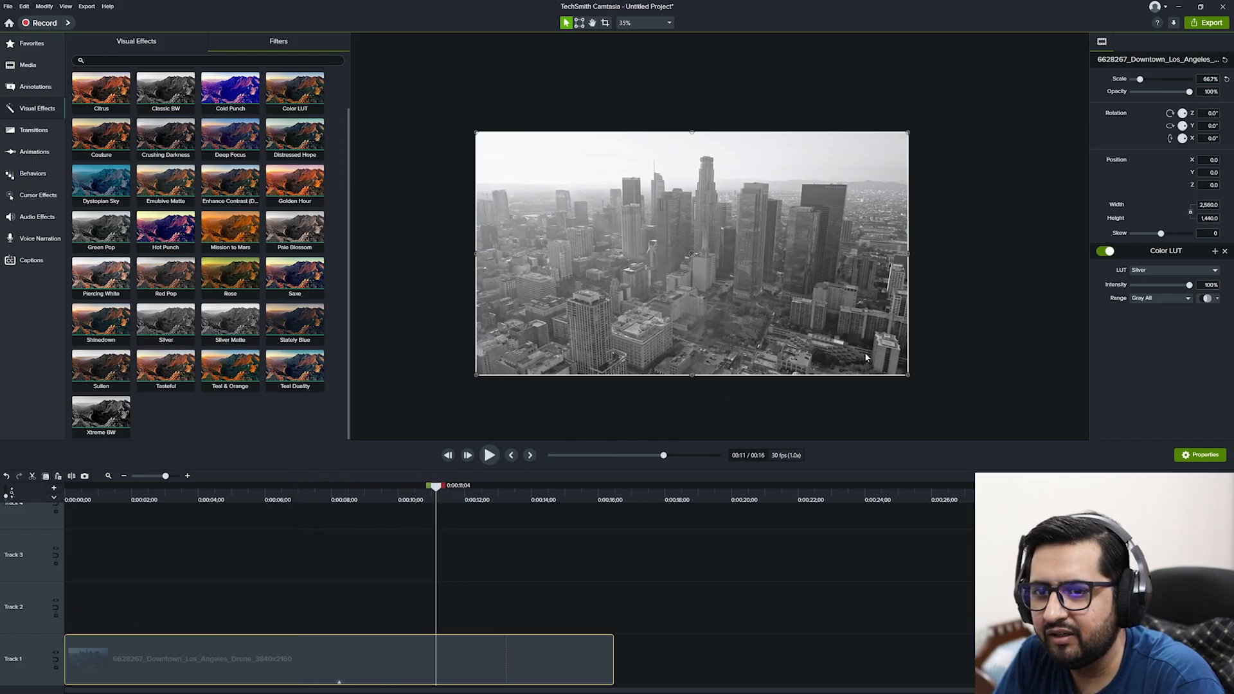
# Replace the Silver filter on the city clip with Dystopian Sky, and remove that filter after previewing it.
pyautogui.click(1225, 252)
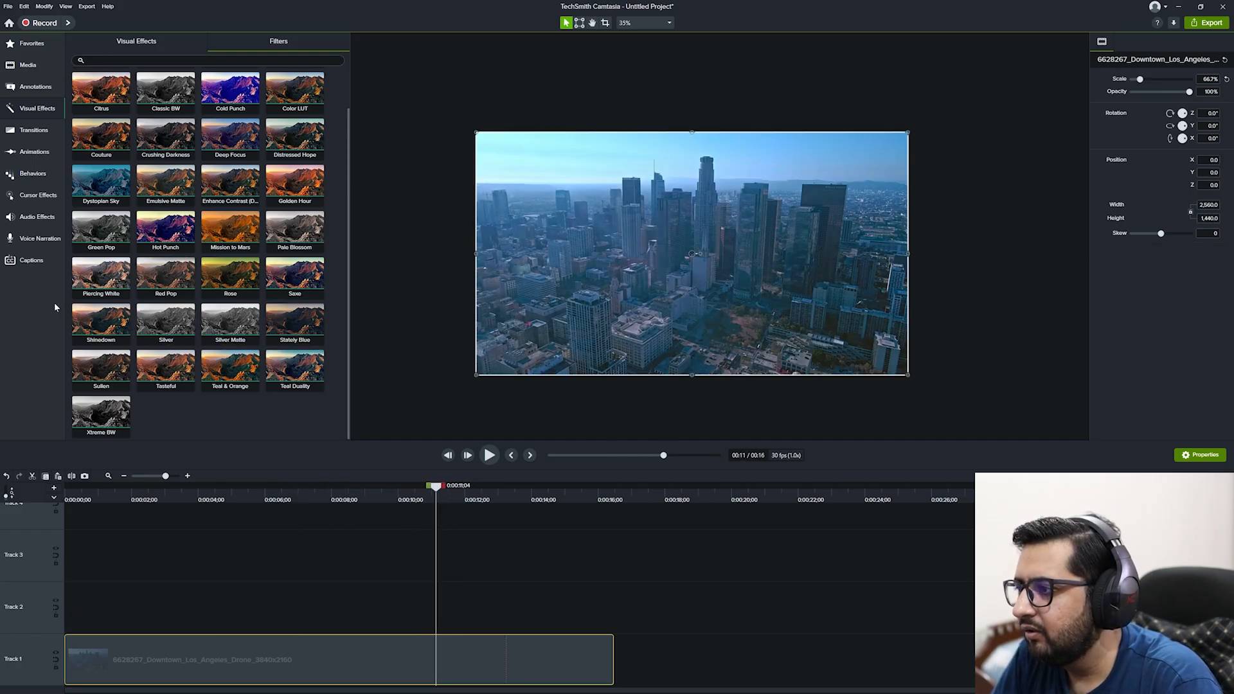
pyautogui.moveTo(98, 187); pyautogui.dragTo(643, 253)
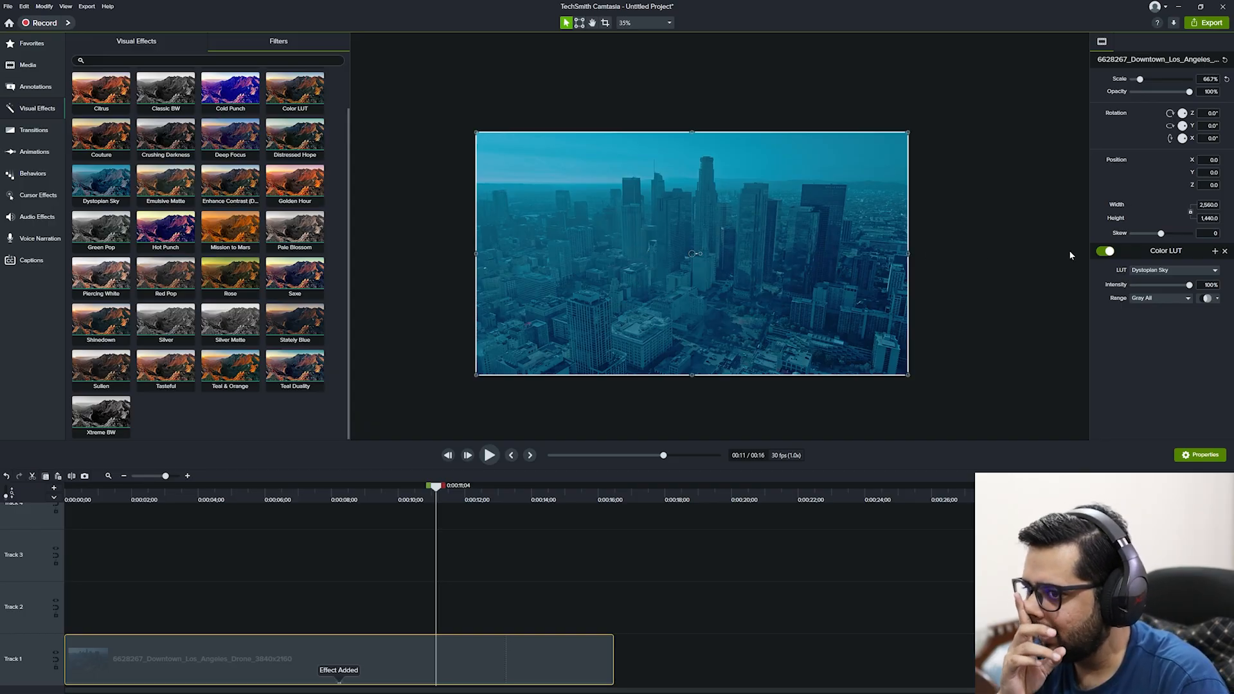
pyautogui.click(1225, 251)
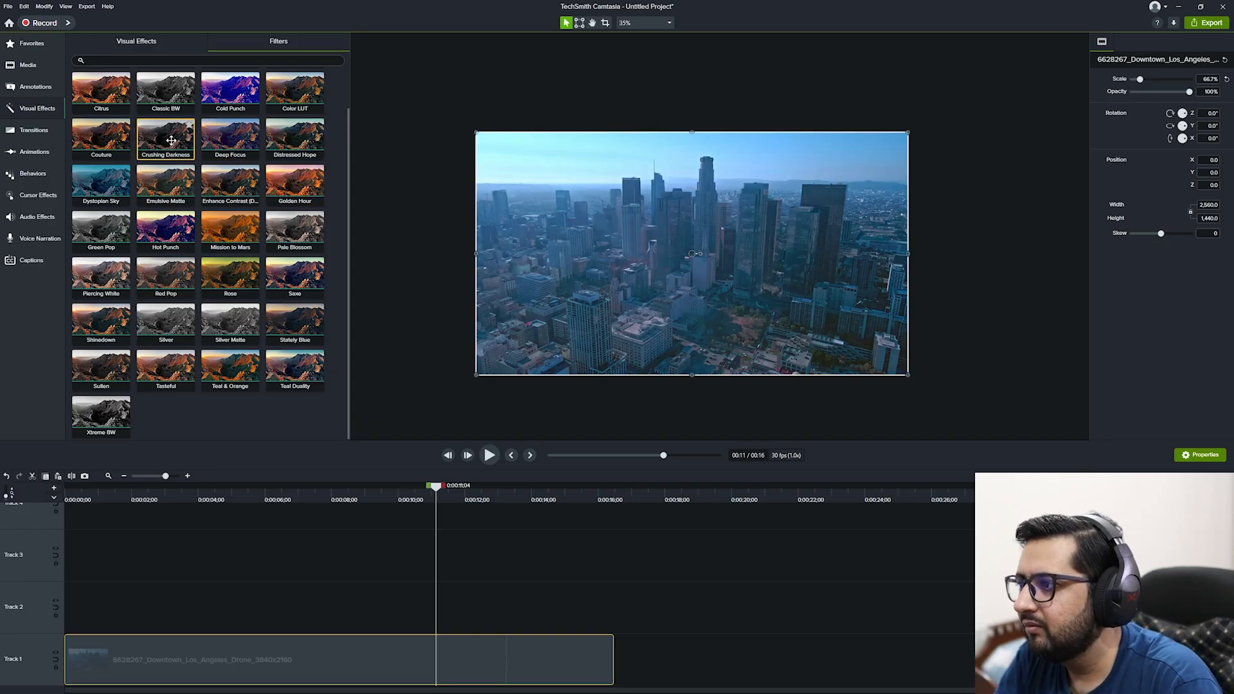
# Apply the Crushing Darkness filter to the city clip and change its LUT to Rose.
pyautogui.moveTo(170, 140); pyautogui.dragTo(654, 257)
pyautogui.click(1178, 270)
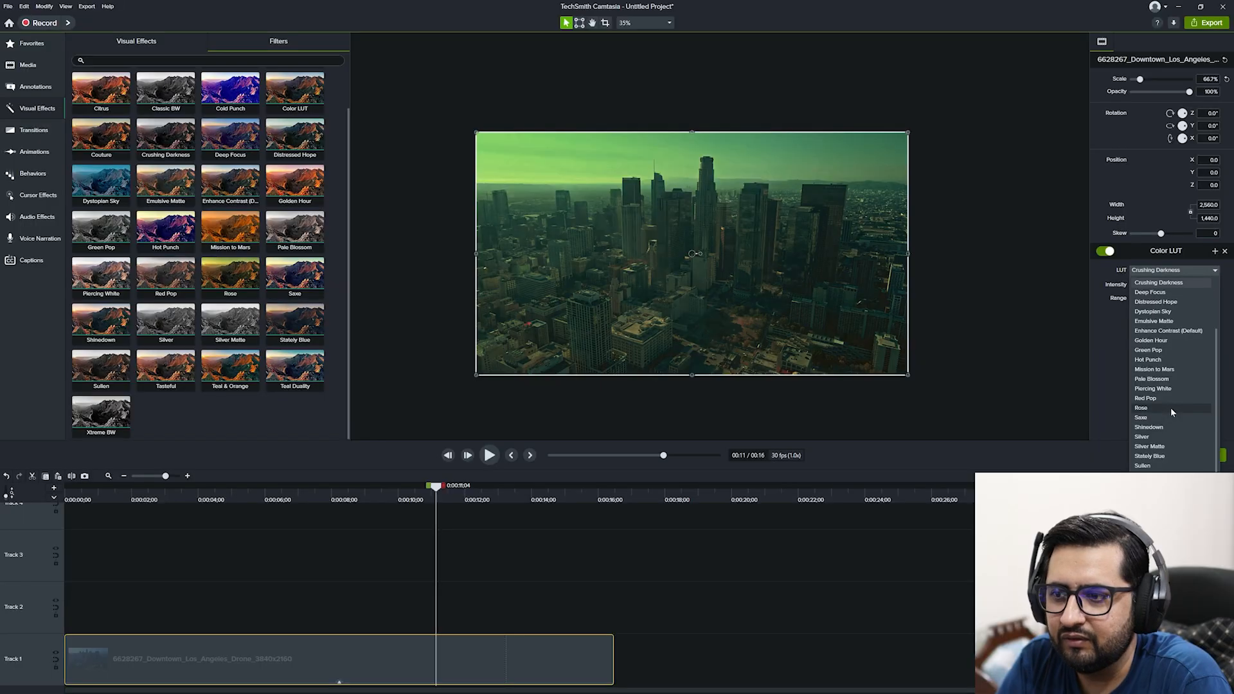
pyautogui.click(1170, 408)
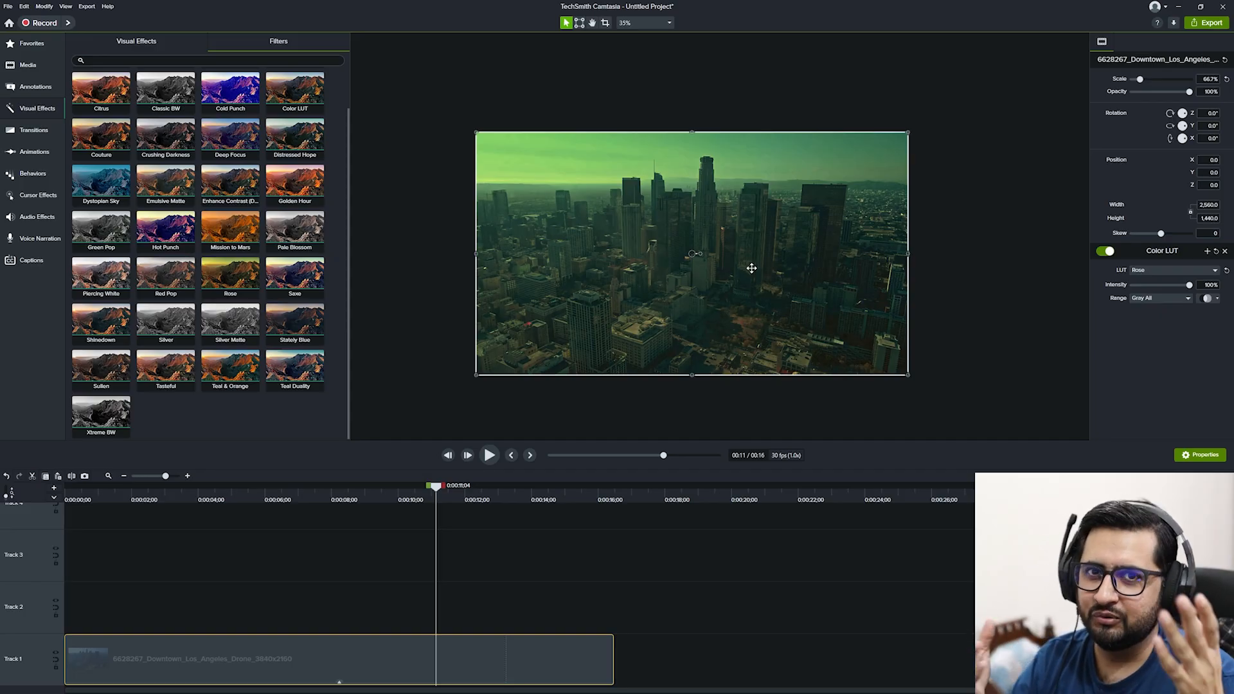
# Preview other LUT presets such as Hot Punch on the city clip, and remove its Color LUT effect.
pyautogui.click(1183, 270)
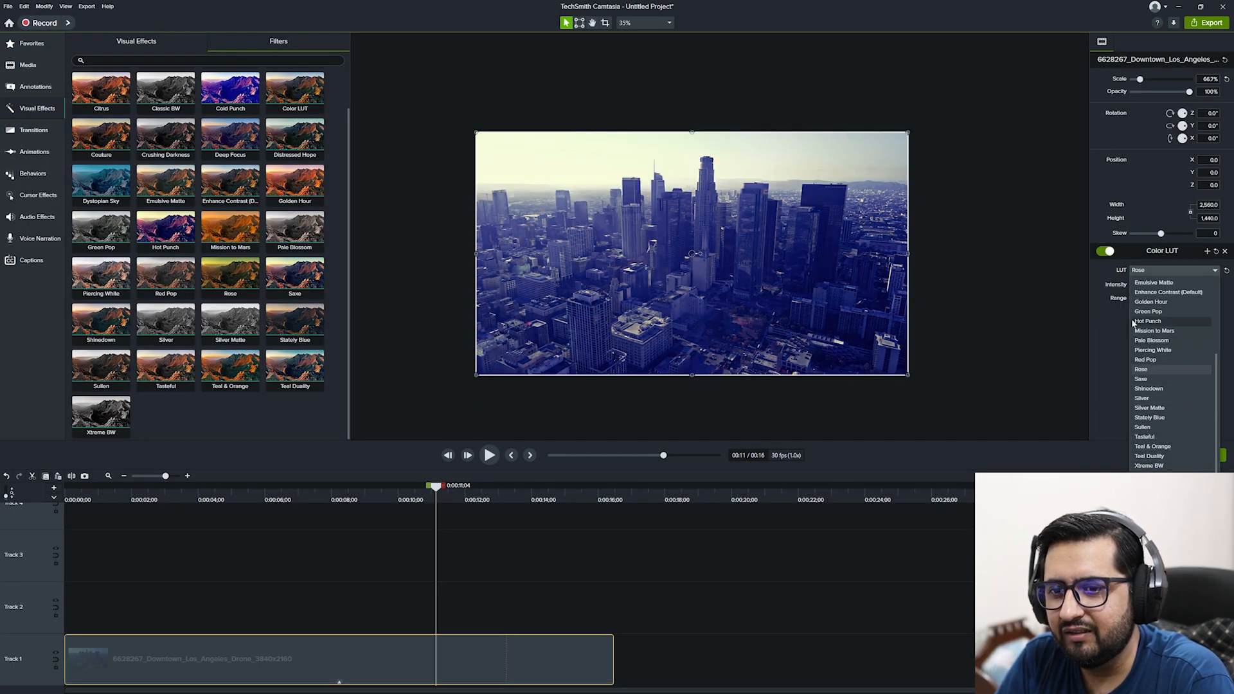
pyautogui.click(1108, 322)
pyautogui.click(1224, 251)
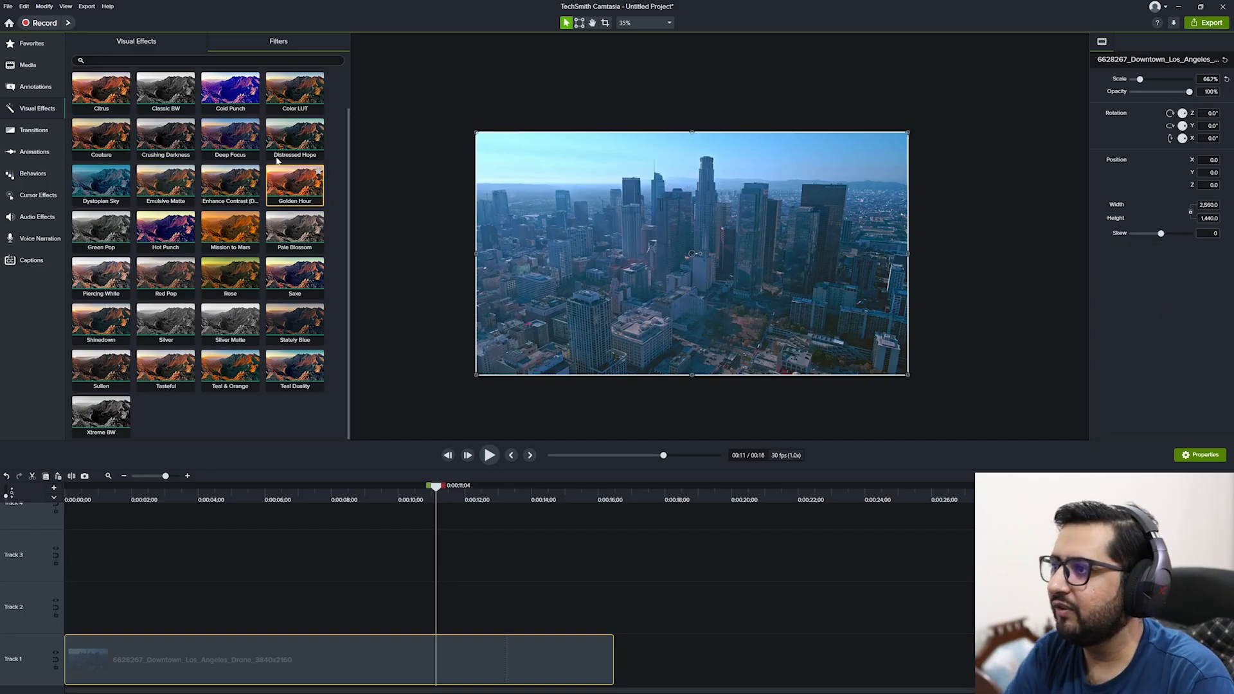
pyautogui.click(140, 40)
pyautogui.click(269, 46)
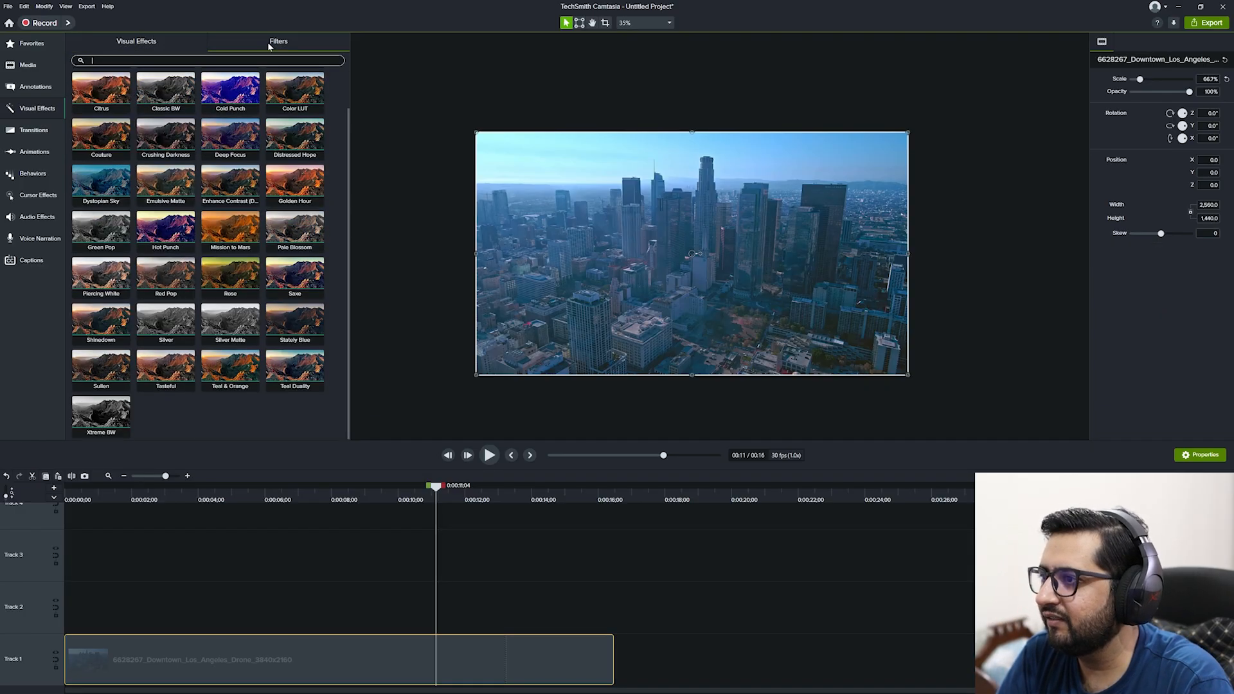
pyautogui.scroll(1, 219, 204)
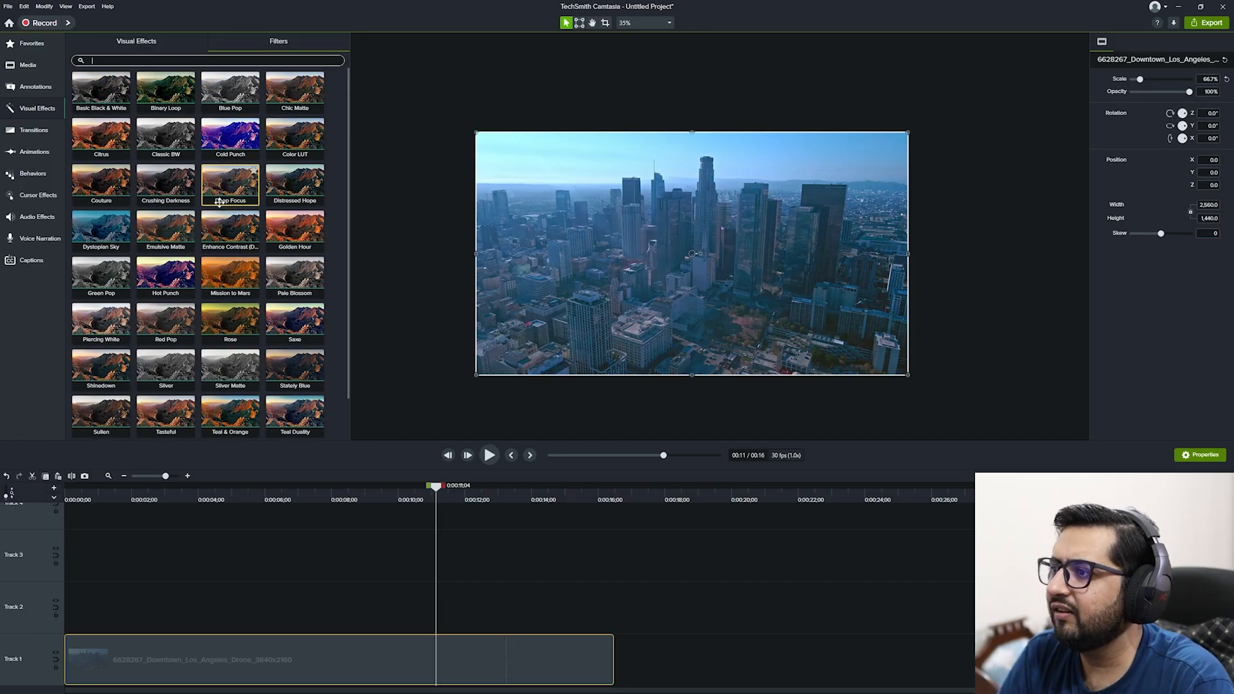